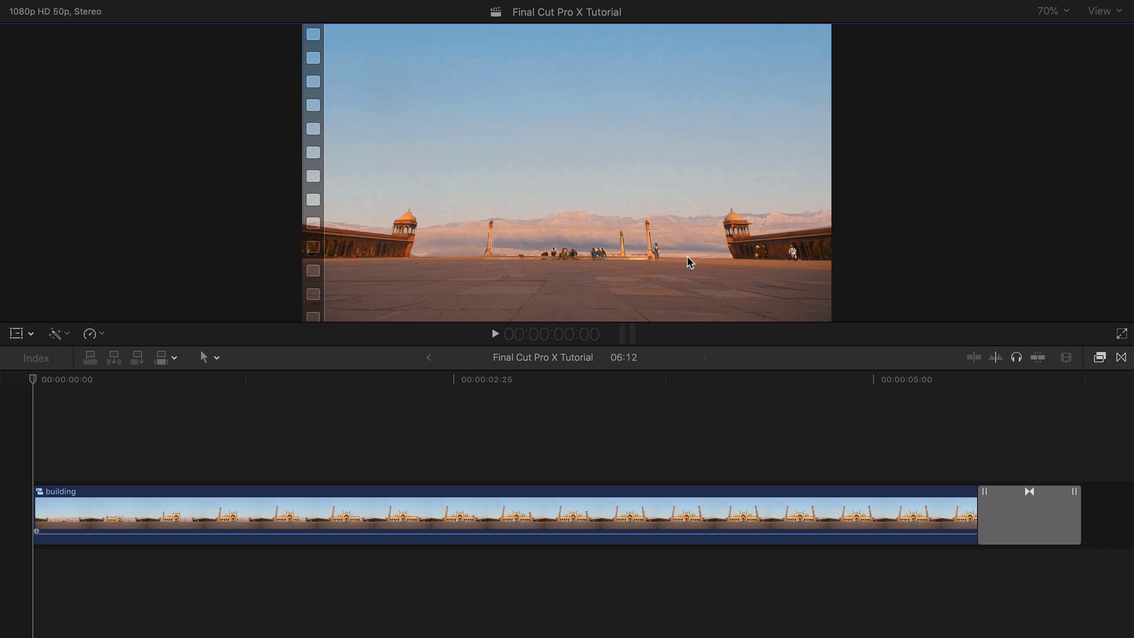
Step: Play back the finished composite, then move the playhead to about 3:05
{"action": "left_click", "coordinate": [55, 379]}
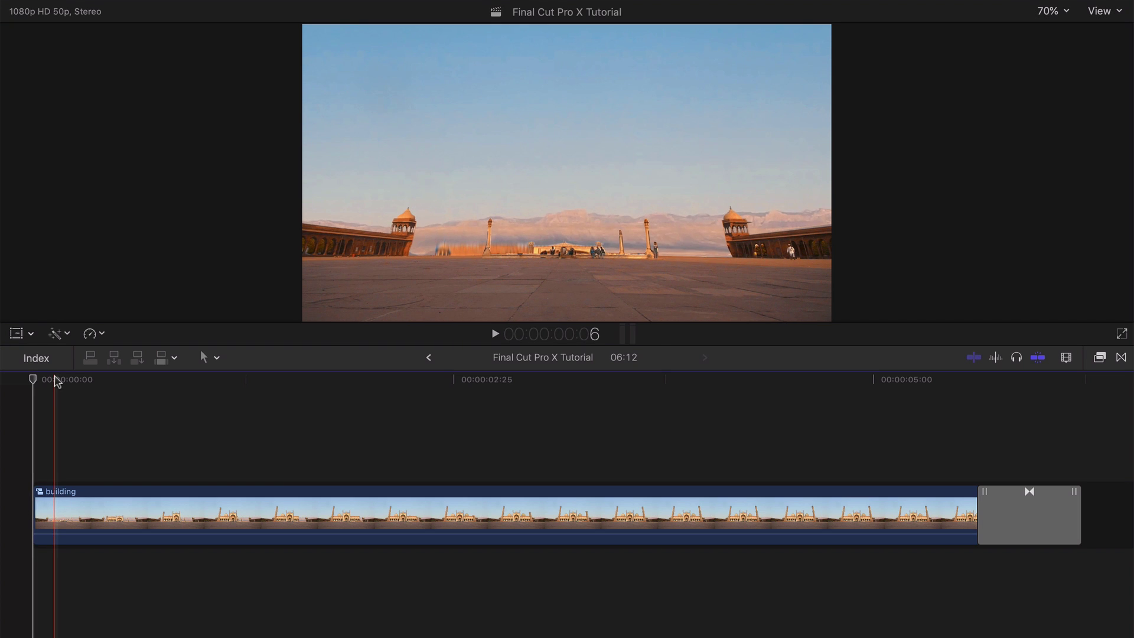
{"action": "key", "text": "space"}
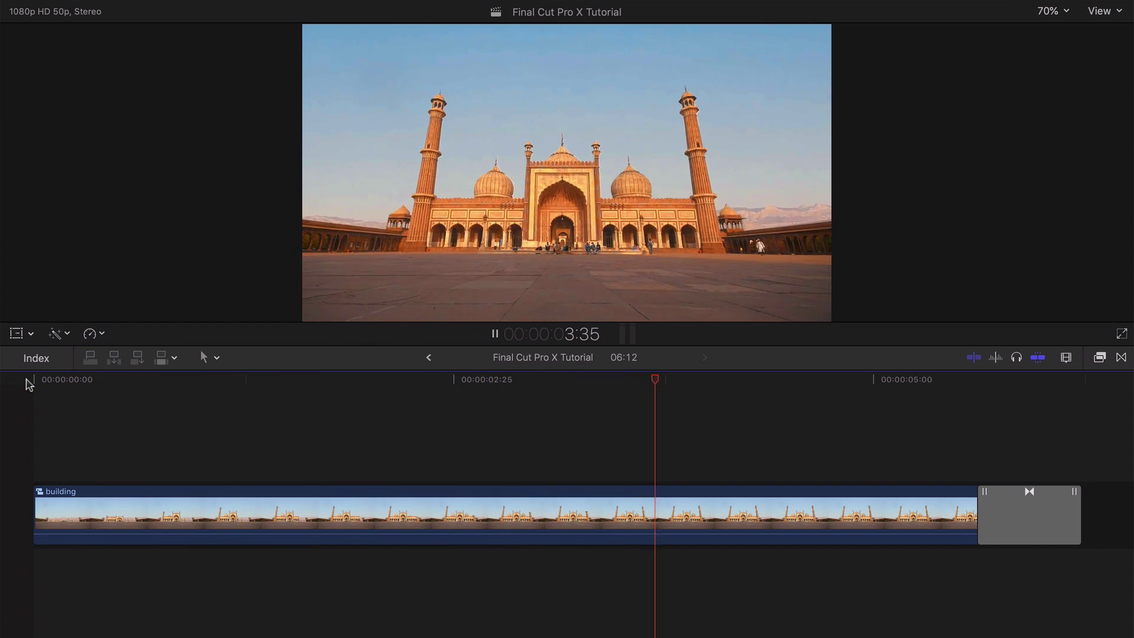
{"action": "key", "text": "space"}
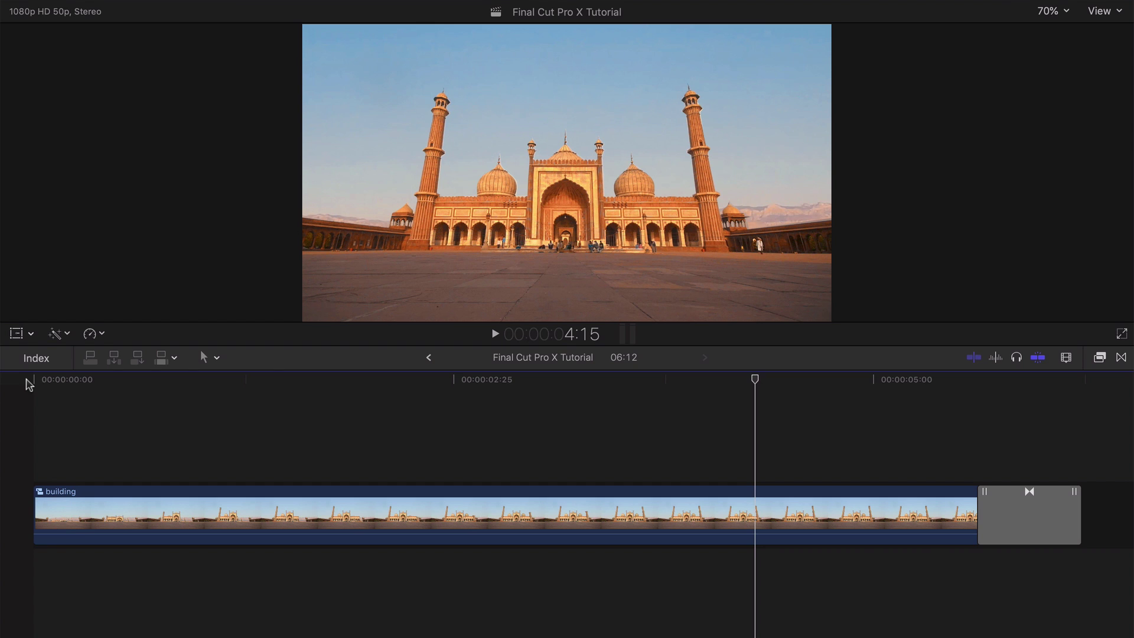
{"action": "left_click_drag", "start_coordinate": [27, 381], "coordinate": [313, 404]}
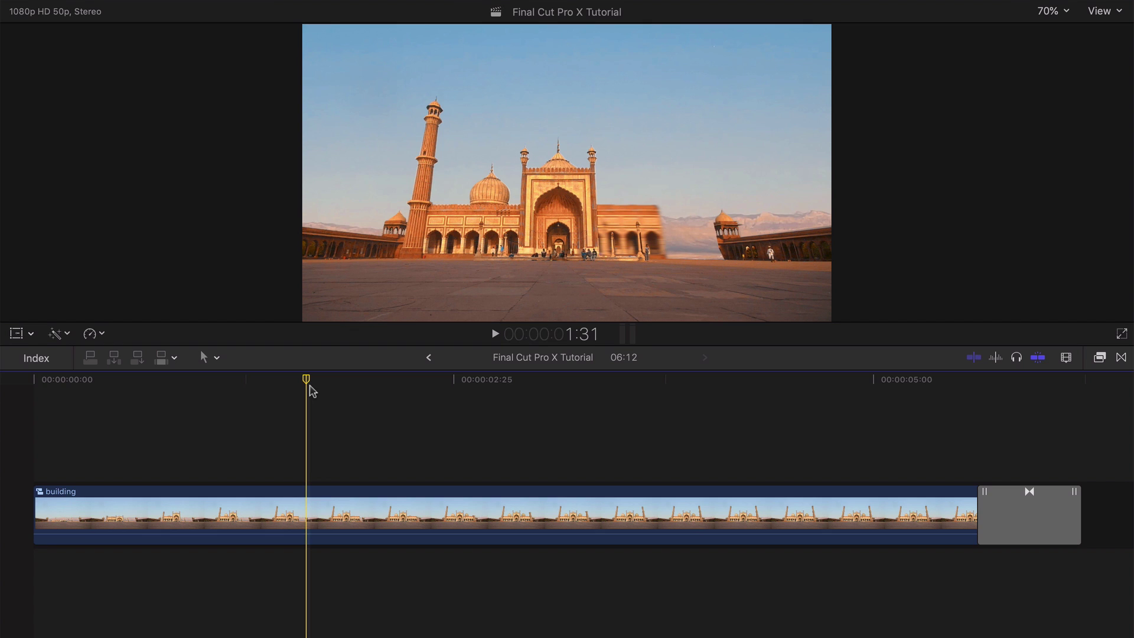
{"action": "left_click_drag", "start_coordinate": [475, 390], "coordinate": [554, 396]}
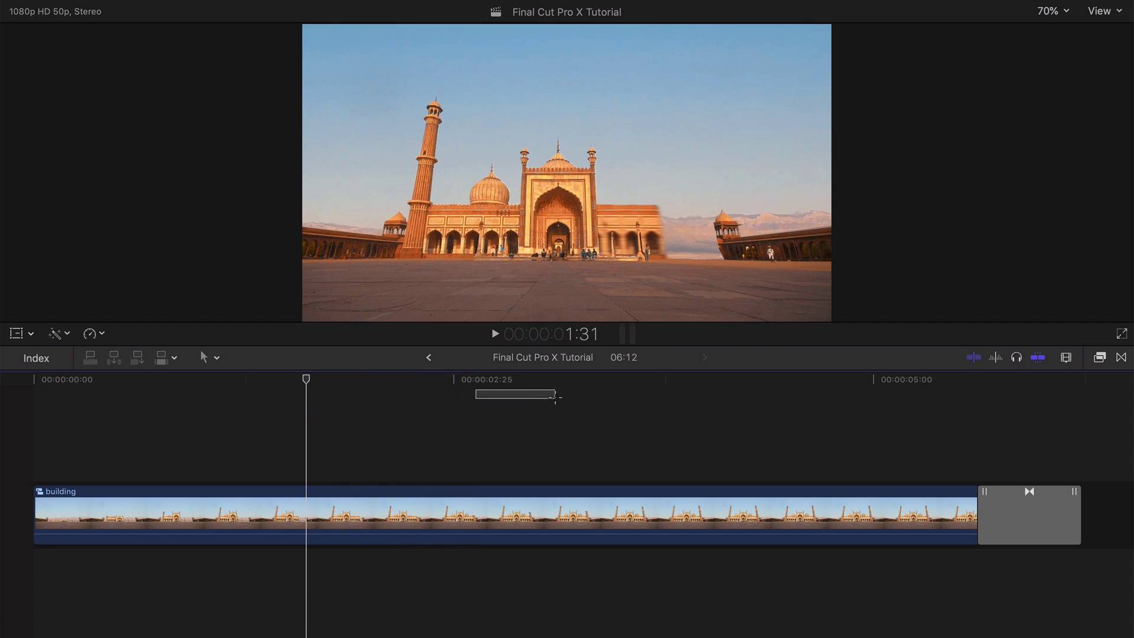
{"action": "left_click", "coordinate": [553, 394]}
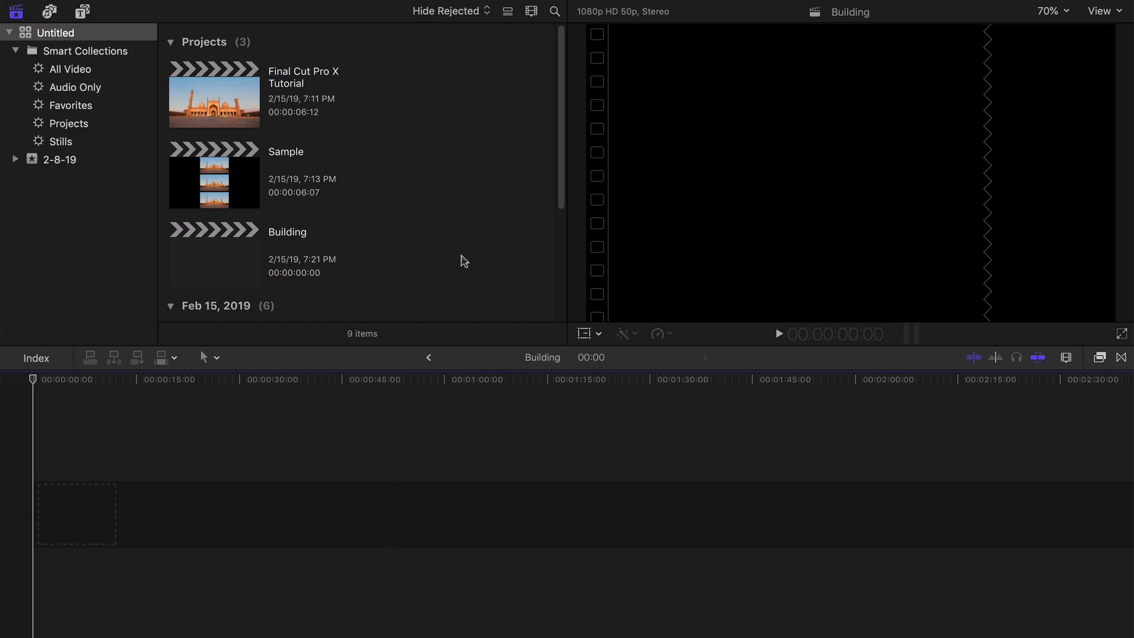
Step: Skim through the DelhiJamaMasjid mosque footage in the browser
{"action": "scroll", "coordinate": [466, 248], "scroll_direction": "down", "scroll_amount": 5}
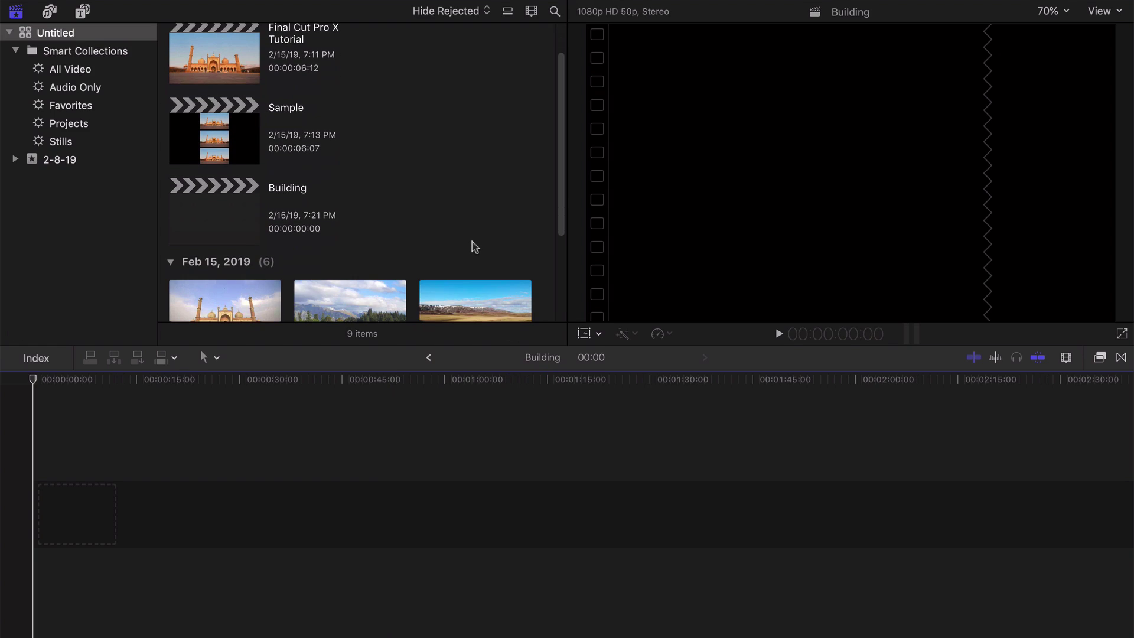
{"action": "left_click", "coordinate": [235, 188]}
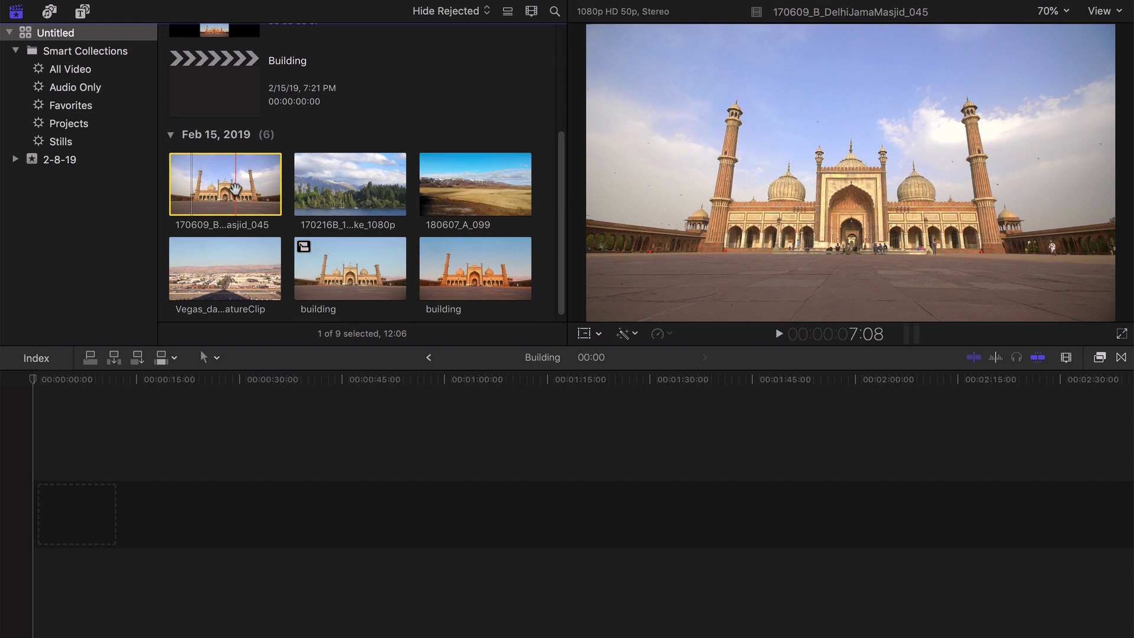
{"action": "left_click", "coordinate": [230, 186]}
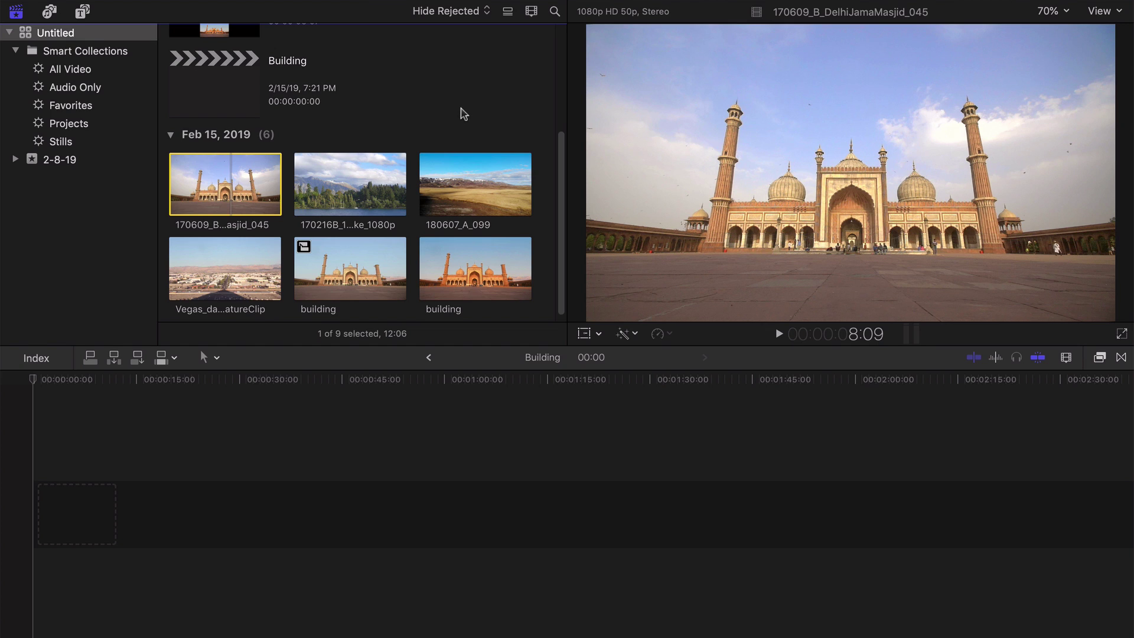
{"action": "scroll", "coordinate": [460, 121], "scroll_direction": "down", "scroll_amount": 1}
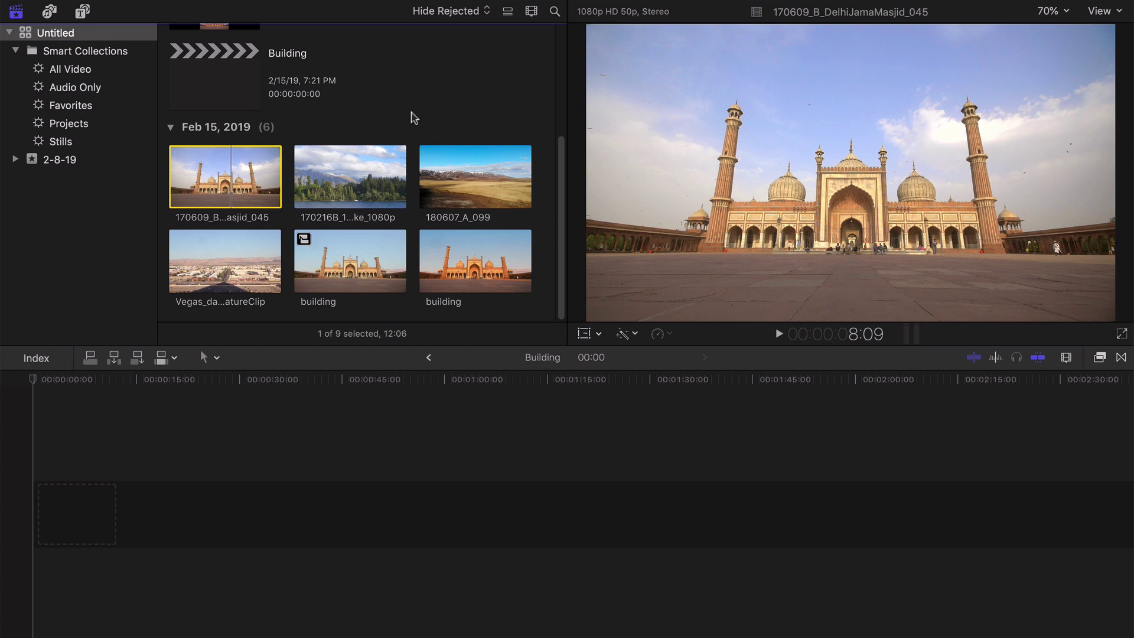
Step: Compare the Vegas timelapse with the mosque clip, then drag the mosque clip into the Building project
{"action": "left_click", "coordinate": [223, 248]}
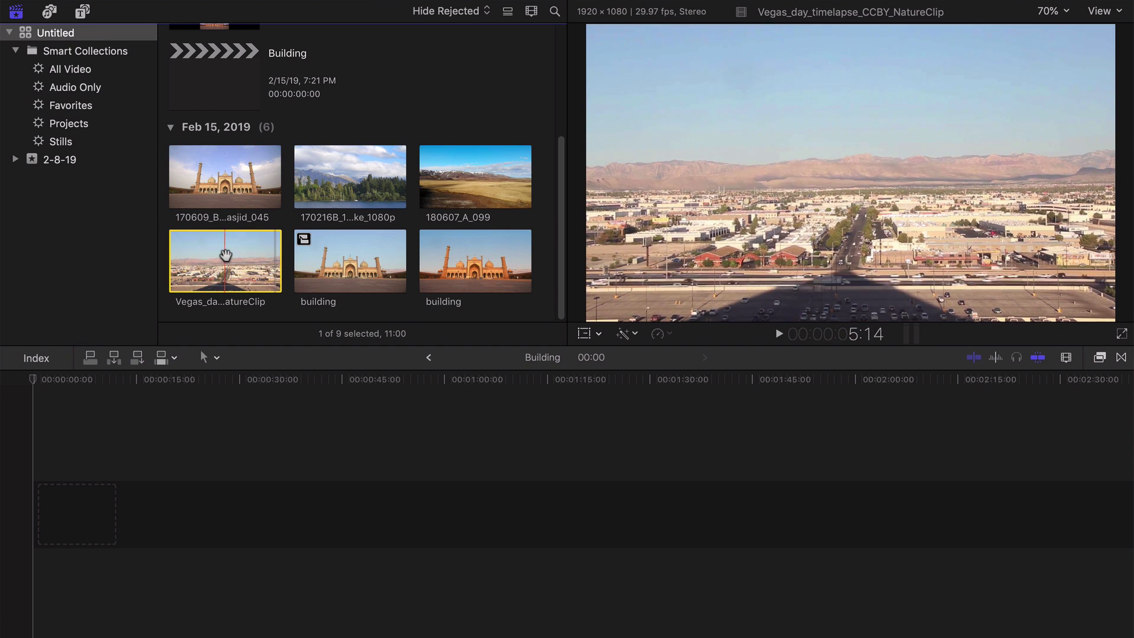
{"action": "left_click", "coordinate": [217, 184]}
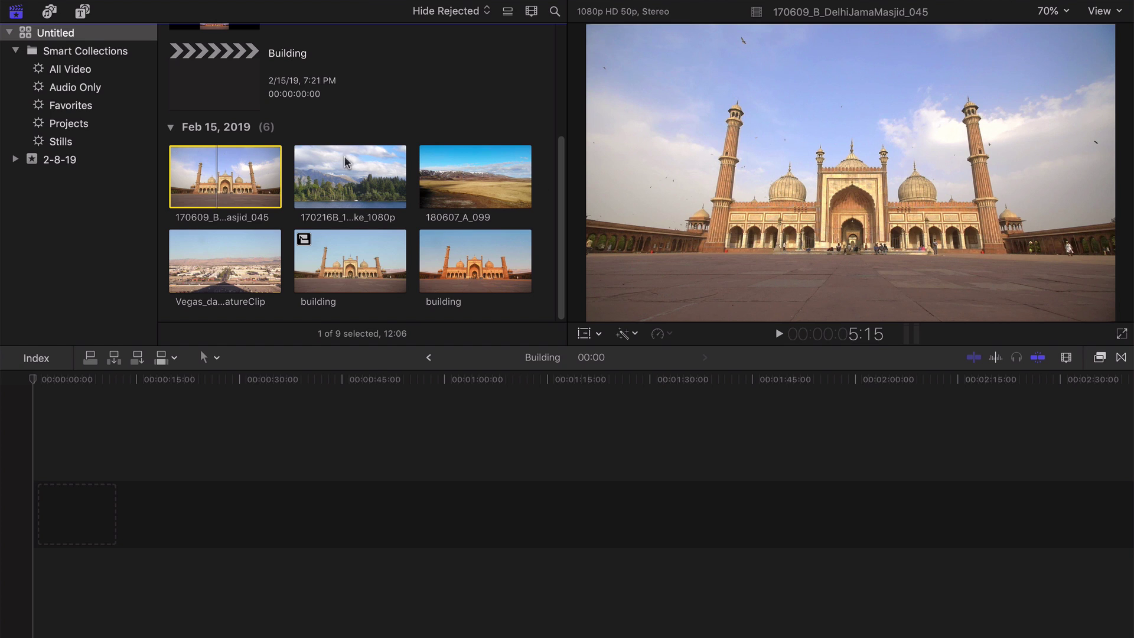
{"action": "left_click", "coordinate": [225, 260]}
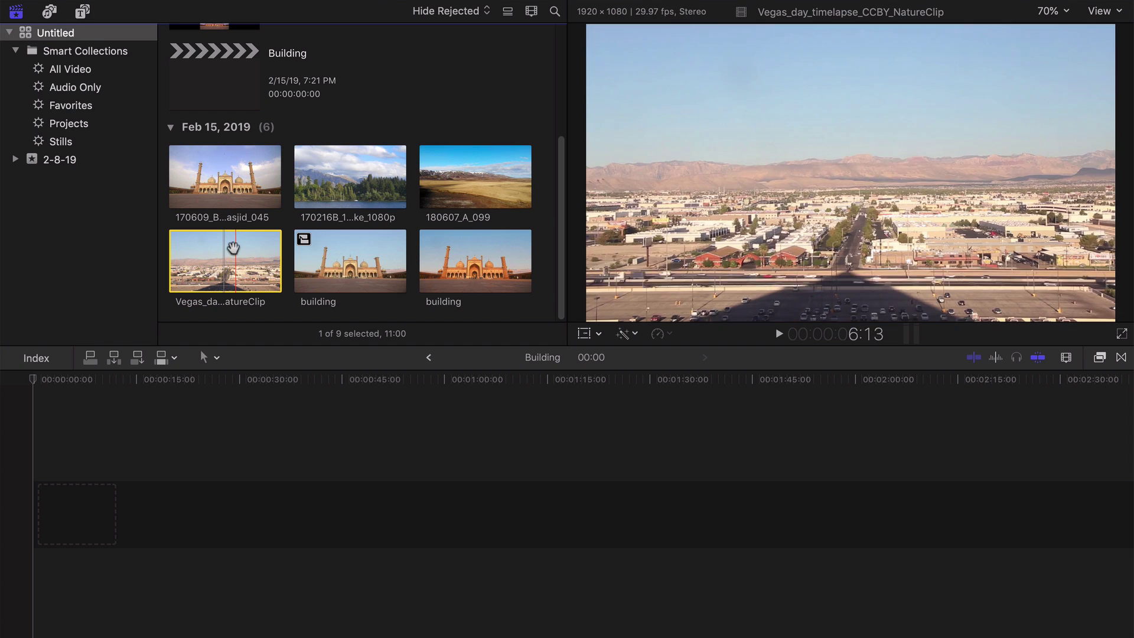
{"action": "left_click", "coordinate": [218, 177]}
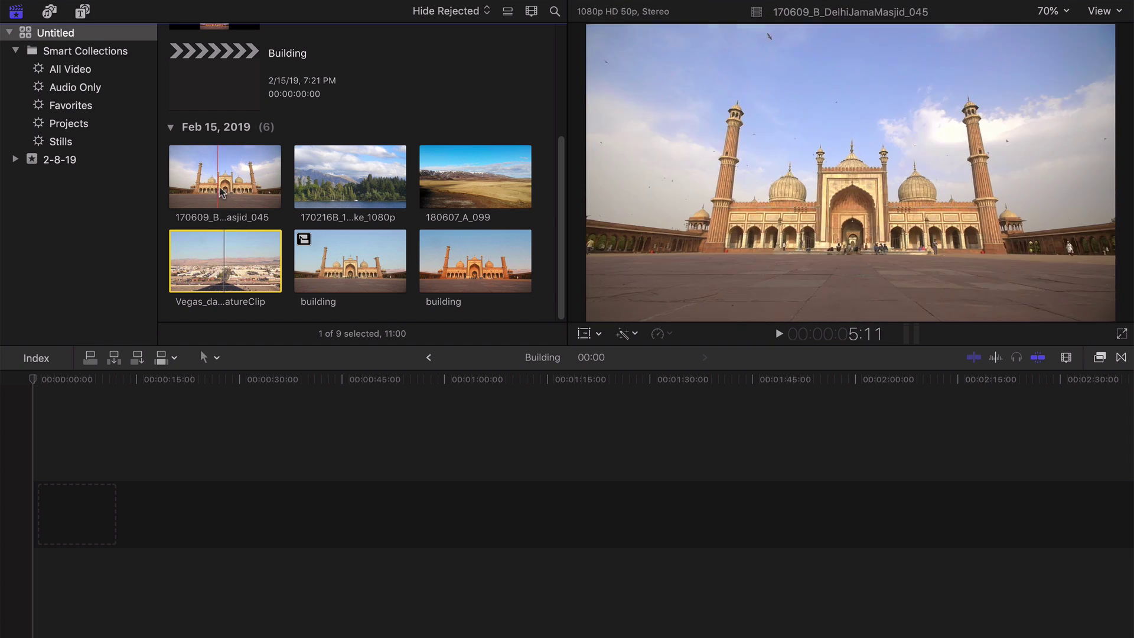
{"action": "left_click_drag", "start_coordinate": [264, 177], "coordinate": [73, 450]}
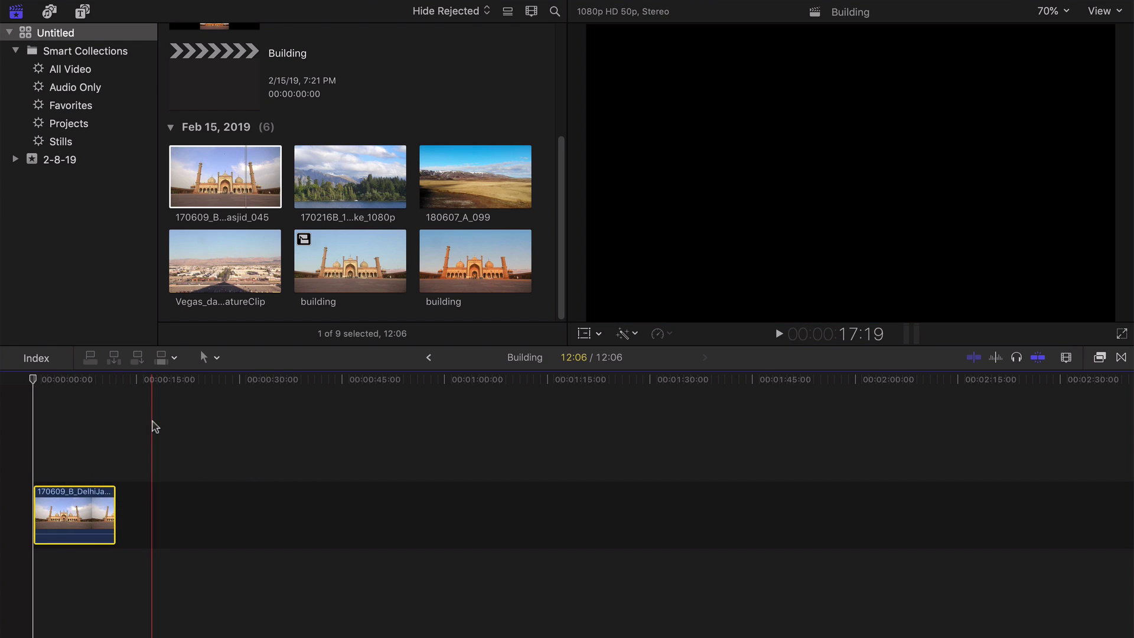
Step: Connect the Vegas timelapse beneath the mosque clip and toggle each clip with V to compare them
{"action": "key", "text": "shift+z"}
{"action": "left_click_drag", "start_coordinate": [207, 259], "coordinate": [32, 587]}
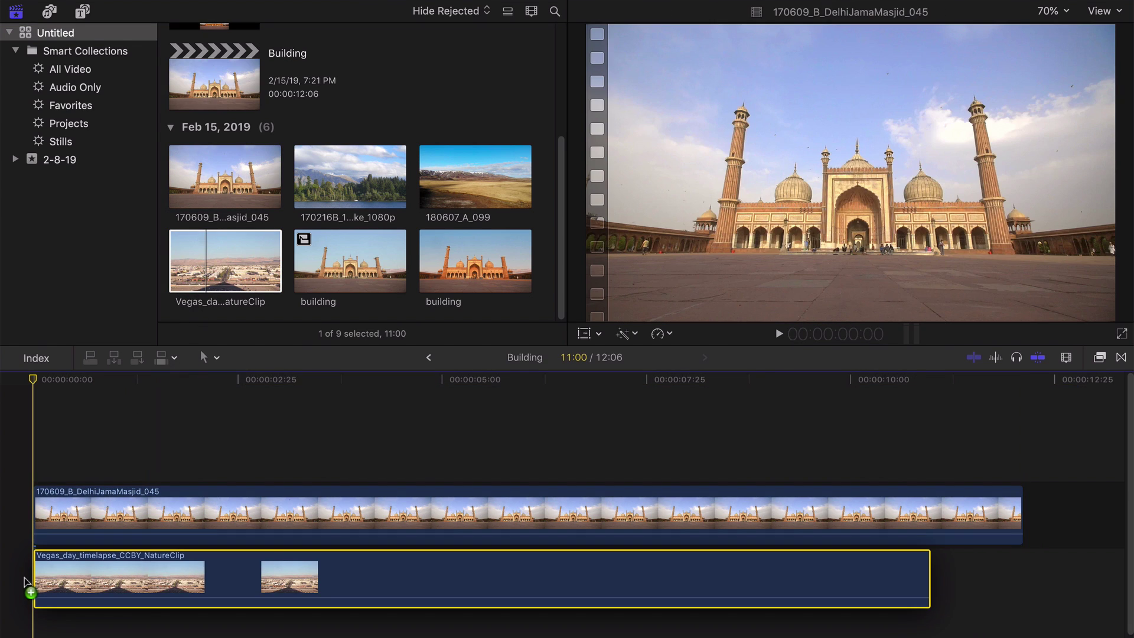
{"action": "left_click", "coordinate": [184, 513]}
{"action": "key", "text": "v"}
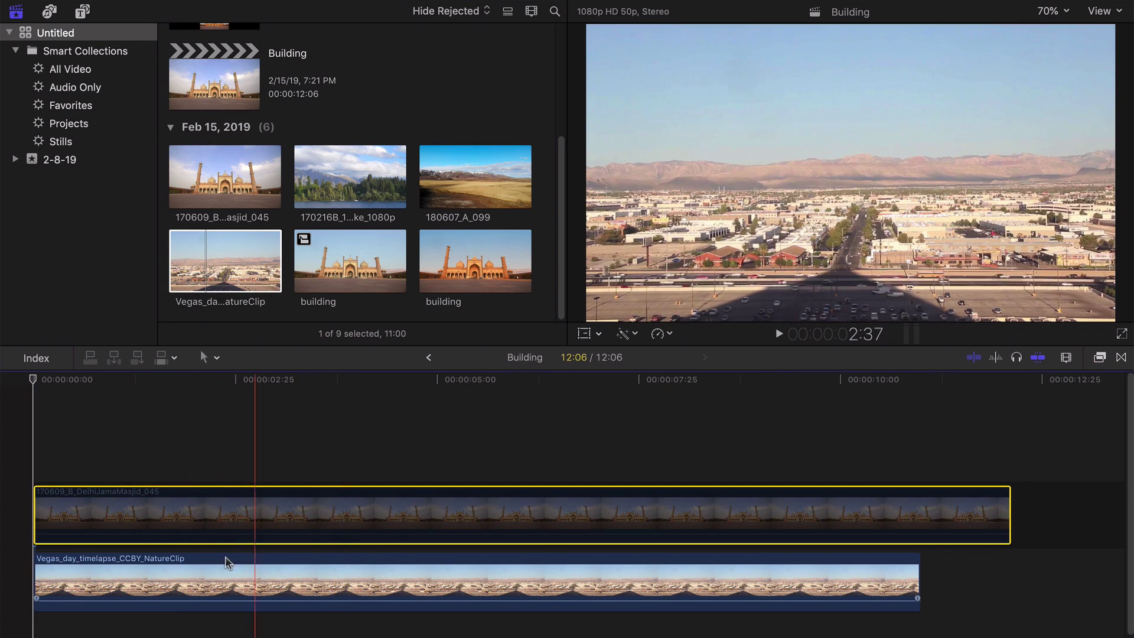
{"action": "key", "text": "v"}
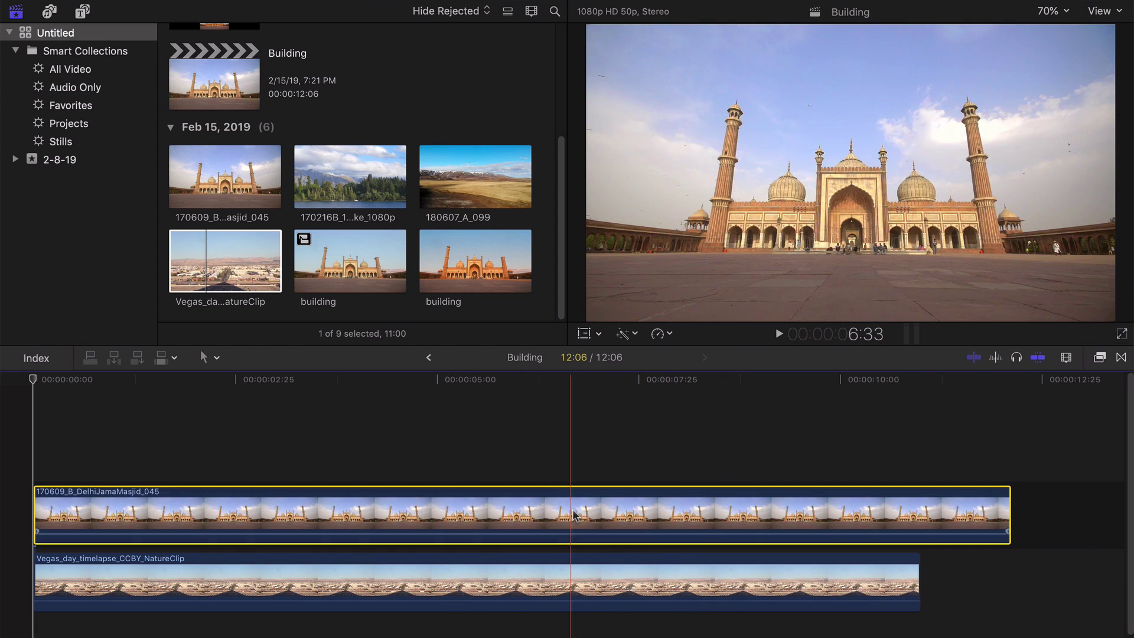
{"action": "key", "text": "v"}
{"action": "left_click", "coordinate": [506, 567]}
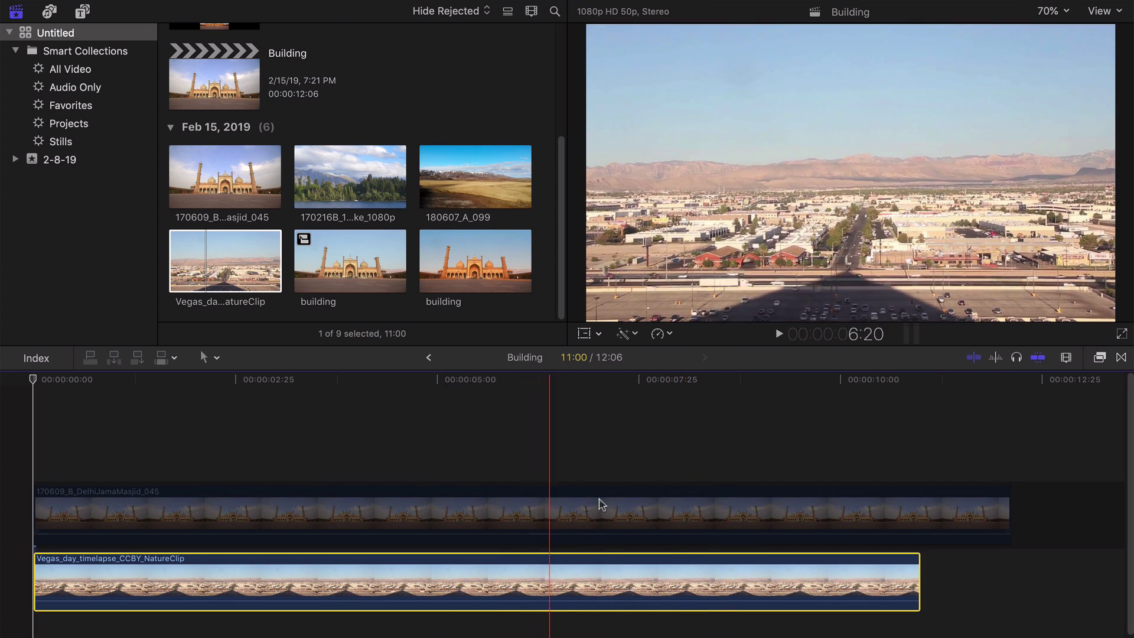
{"action": "key", "text": "v"}
{"action": "key", "text": "v"}
{"action": "left_click", "coordinate": [477, 525]}
{"action": "key", "text": "v"}
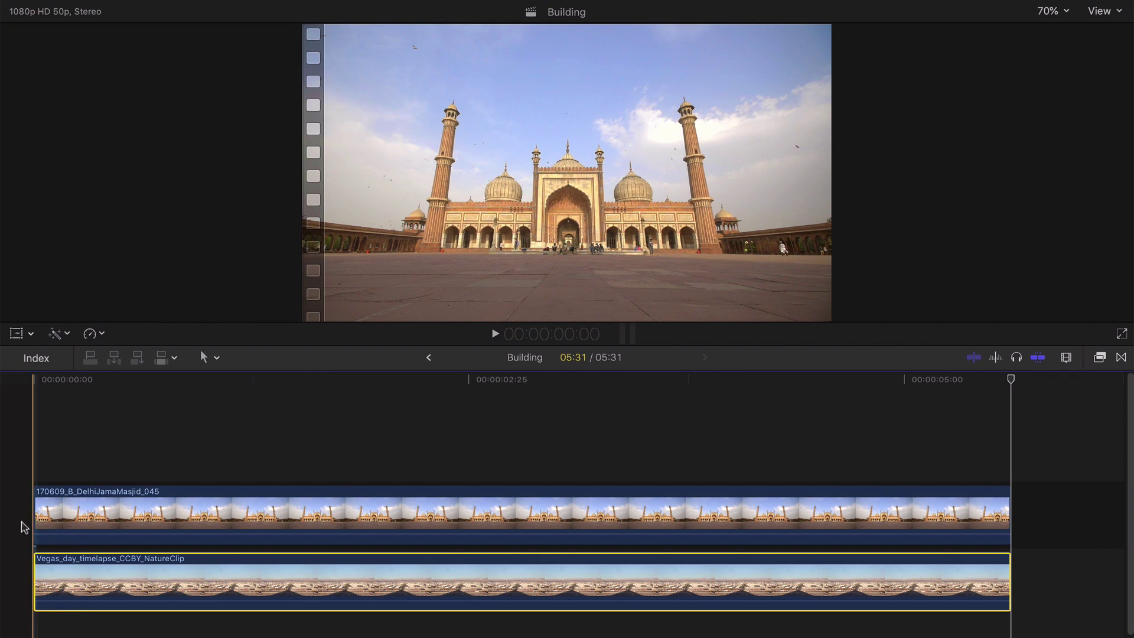
Step: Play the Vegas footage with the mosque hidden, re-enable both clips, and show the Masks effects
{"action": "left_click", "coordinate": [124, 516]}
{"action": "key", "text": "v"}
{"action": "key", "text": "space"}
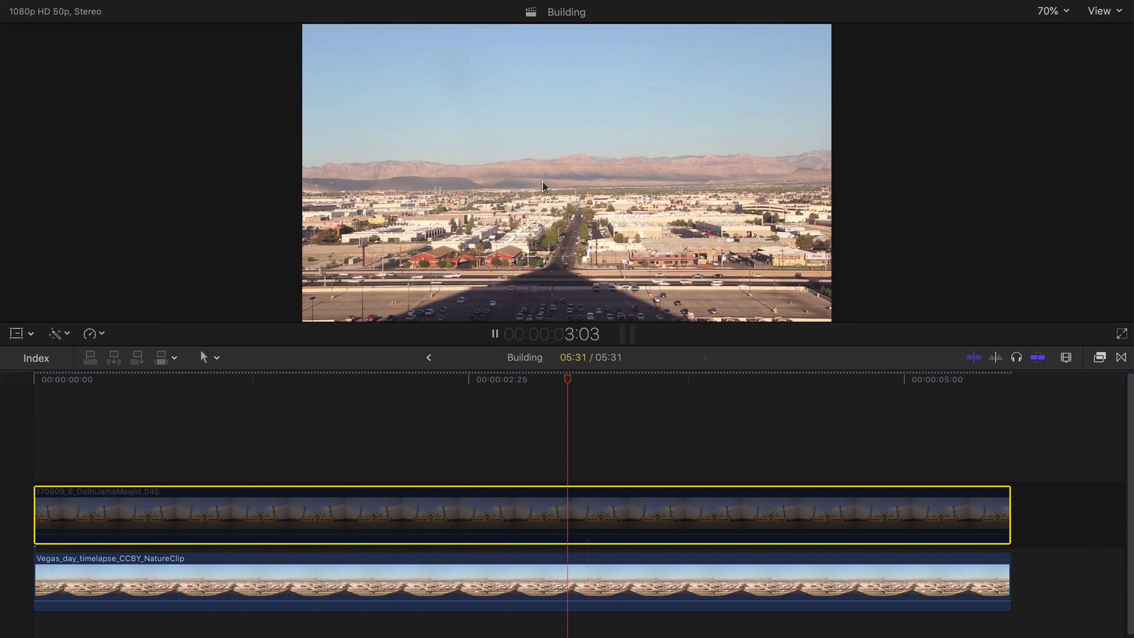
{"action": "key", "text": "space"}
{"action": "key", "text": "v"}
{"action": "left_click", "coordinate": [342, 584]}
{"action": "key", "text": "v"}
{"action": "key", "text": "v"}
{"action": "key", "text": "v"}
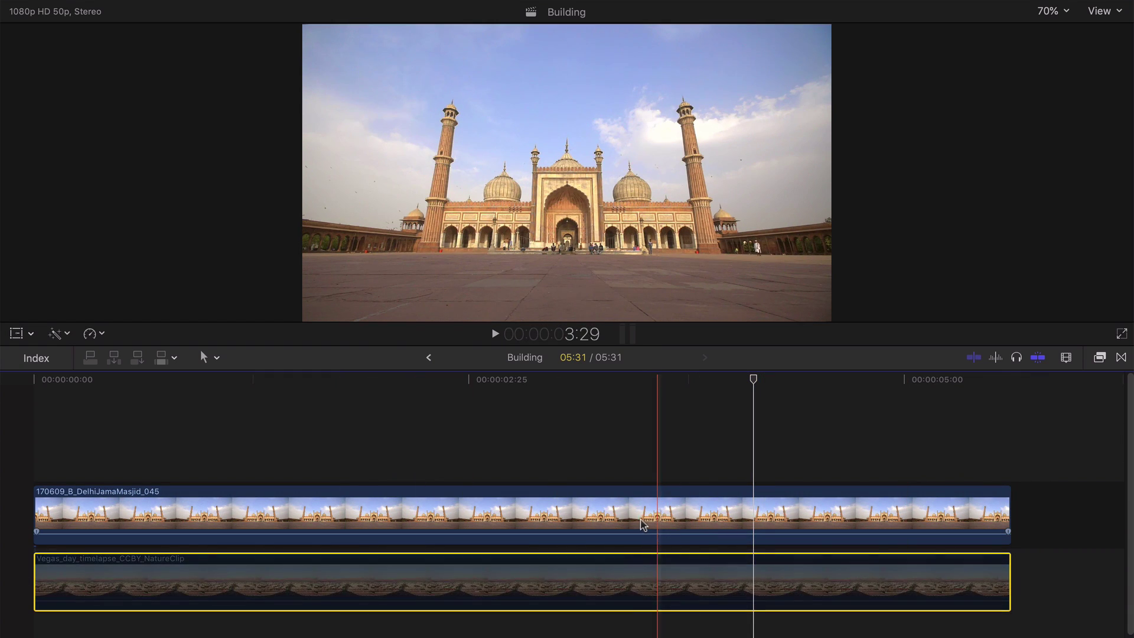
{"action": "key", "text": "v"}
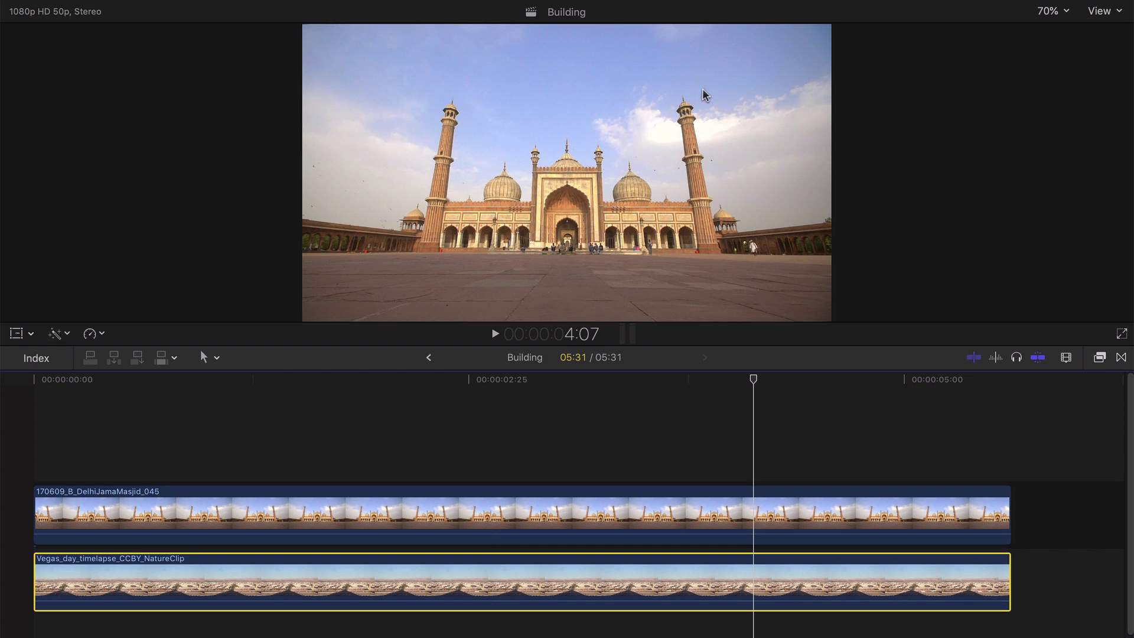
{"action": "key", "text": "super+5"}
Step: Apply Draw Mask to the mosque clip and place the first points along the left colonnade
{"action": "left_click", "coordinate": [414, 535]}
{"action": "left_click", "coordinate": [1098, 357]}
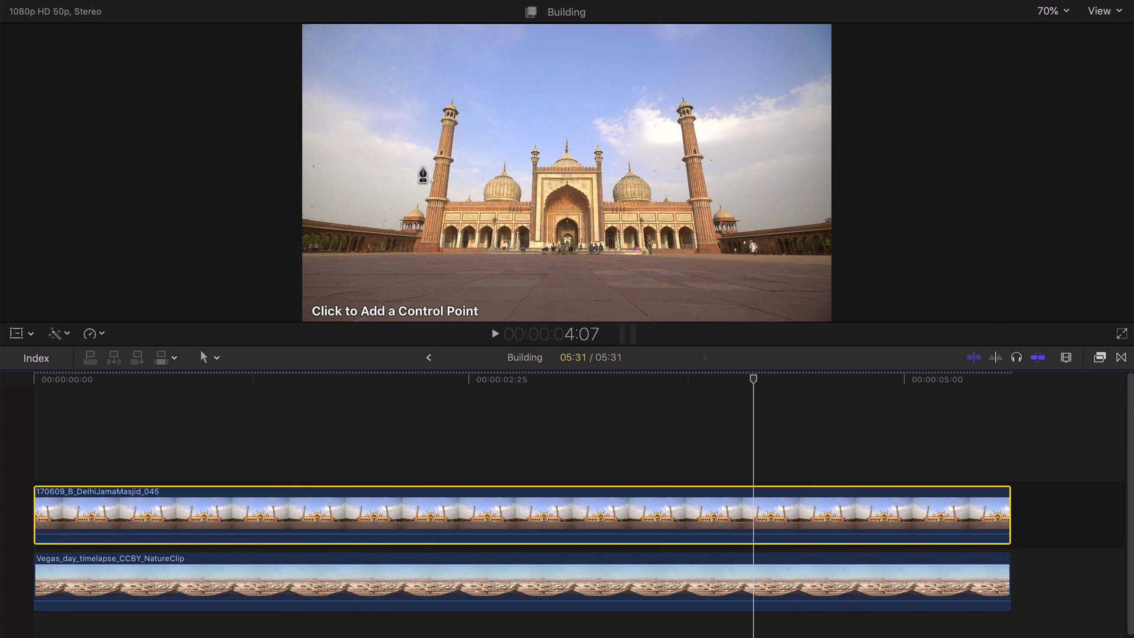
{"action": "left_click", "coordinate": [299, 216]}
{"action": "left_click", "coordinate": [399, 230]}
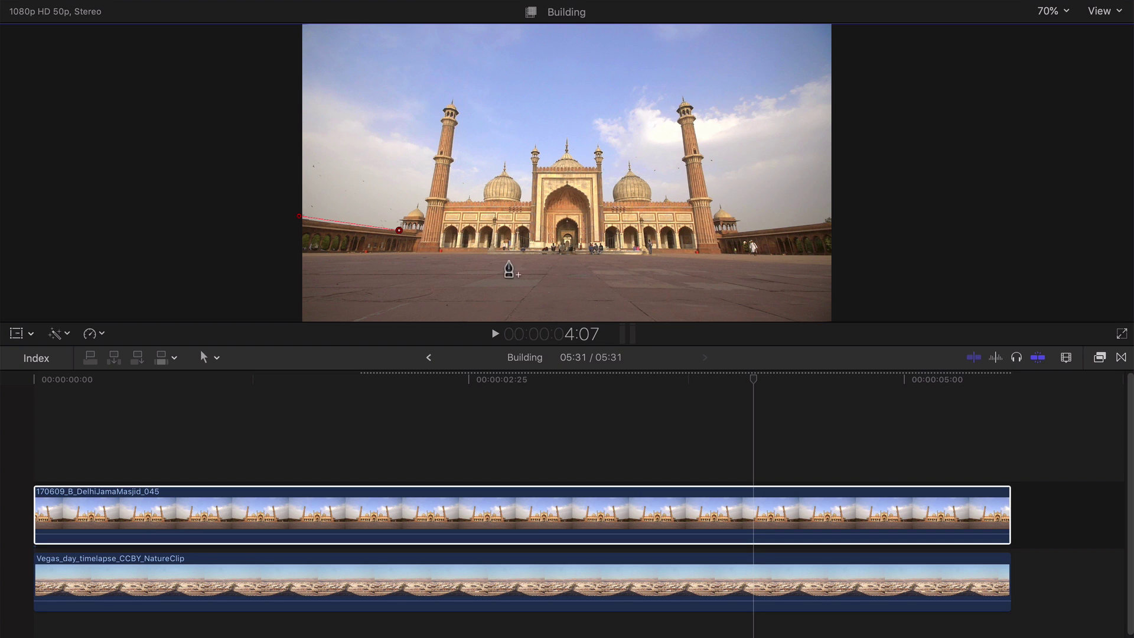
Step: Magnify the viewer to 200% and trace the mask up the left pavilion toward the minaret
{"action": "left_click", "coordinate": [1053, 11]}
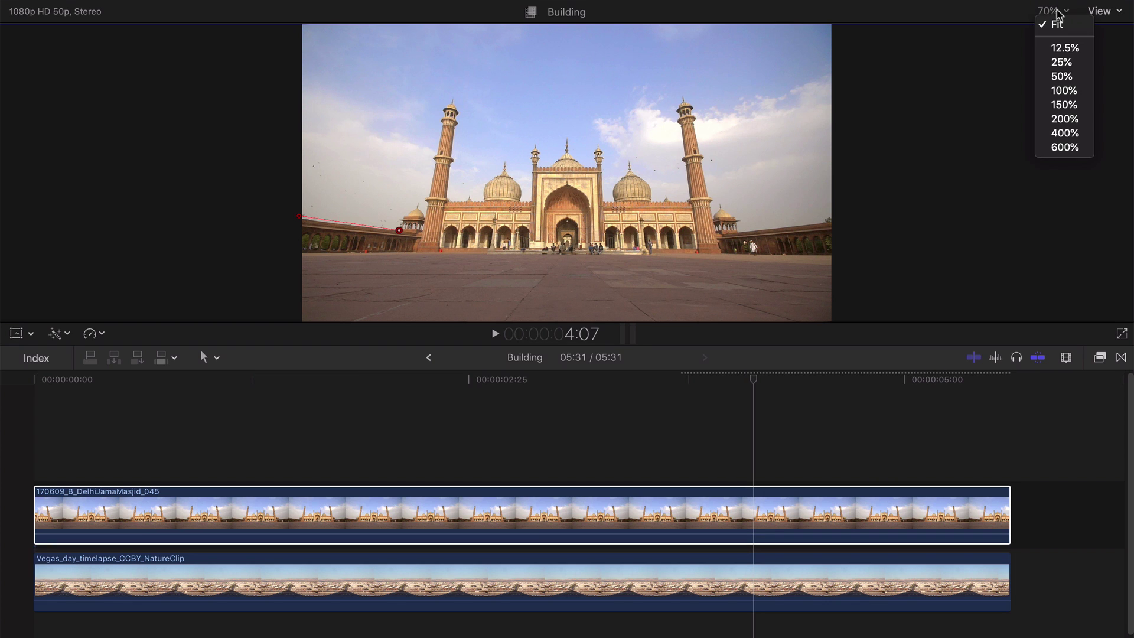
{"action": "left_click", "coordinate": [1070, 120]}
{"action": "left_click_drag", "start_coordinate": [1104, 171], "coordinate": [1103, 178]}
{"action": "left_click", "coordinate": [218, 121]}
{"action": "left_click", "coordinate": [214, 145]}
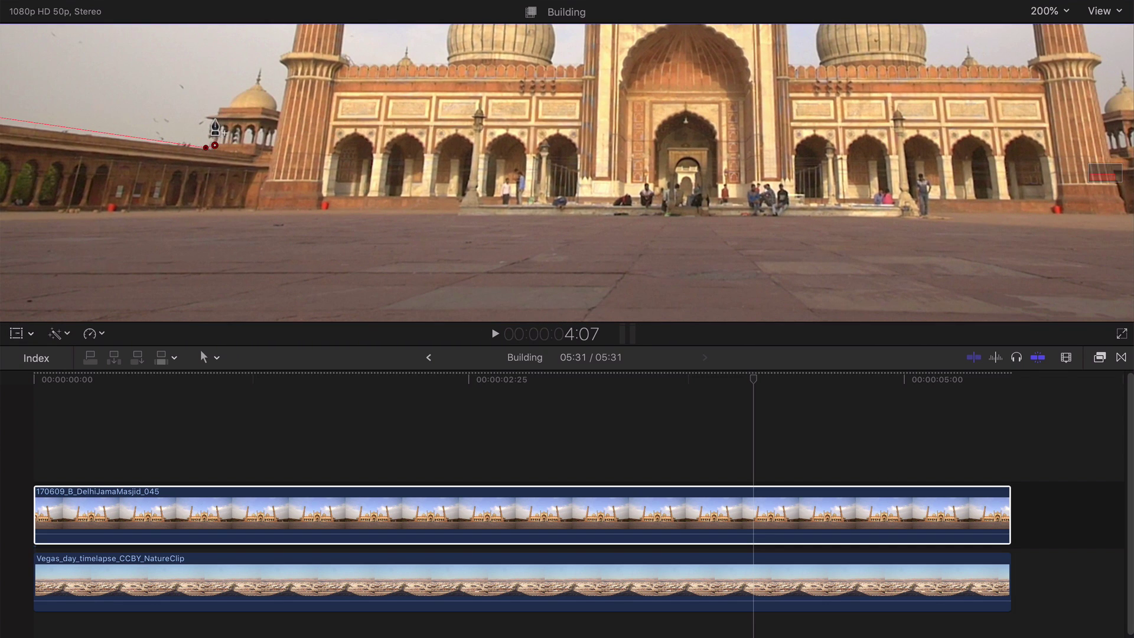
{"action": "left_click", "coordinate": [206, 116]}
{"action": "left_click", "coordinate": [221, 106]}
{"action": "left_click", "coordinate": [253, 83]}
{"action": "left_click", "coordinate": [262, 68]}
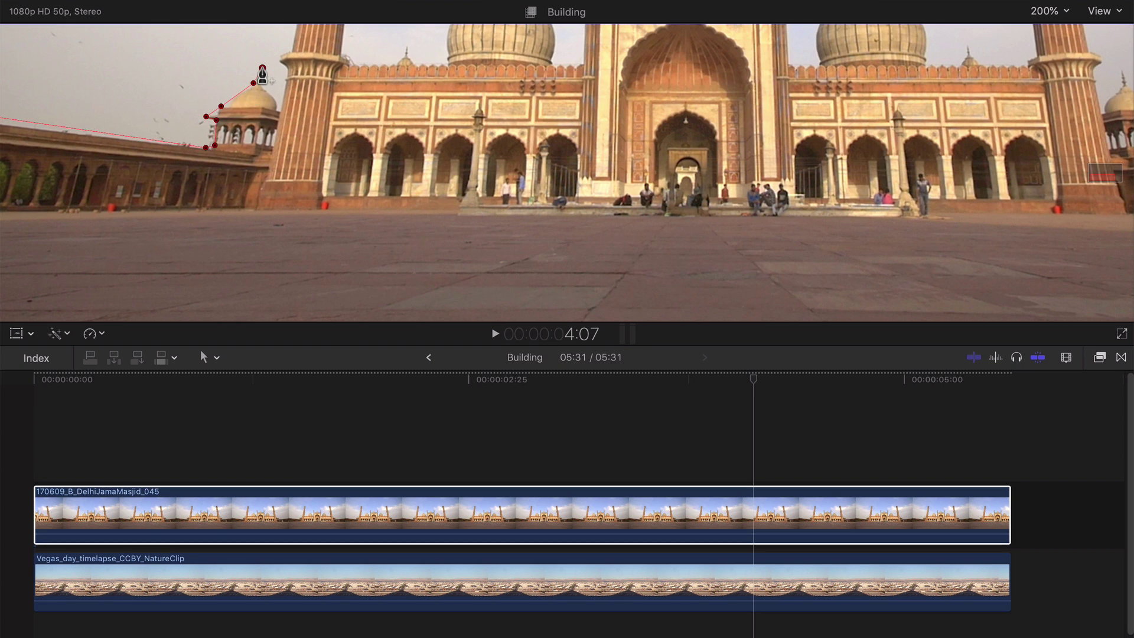
{"action": "left_click", "coordinate": [276, 106]}
{"action": "left_click_drag", "start_coordinate": [1099, 172], "coordinate": [1104, 172]}
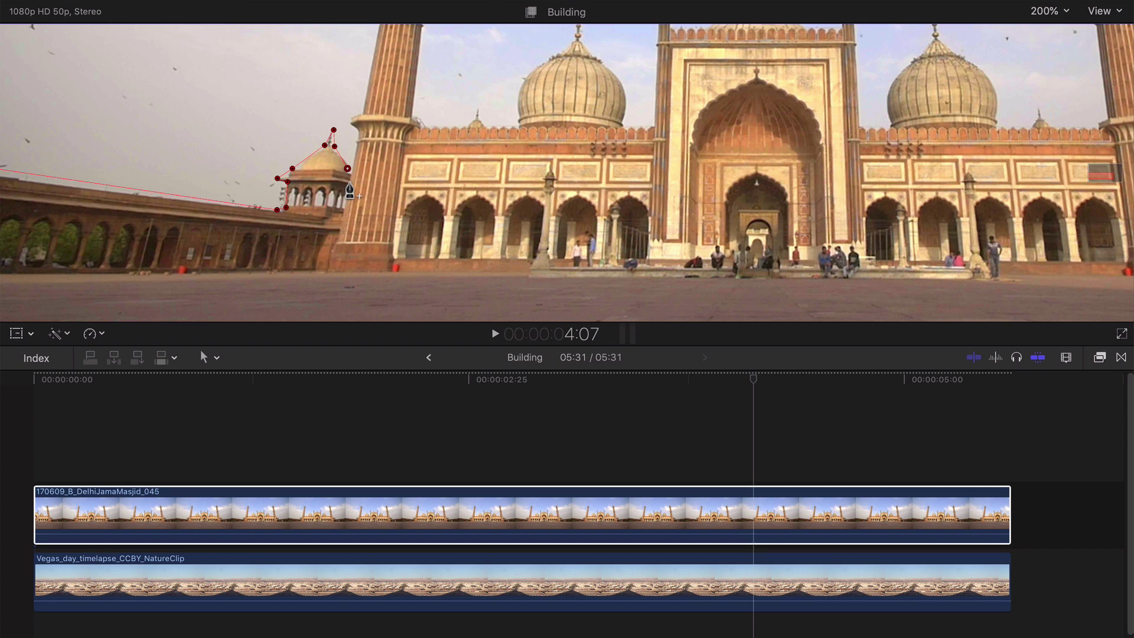
{"action": "left_click_drag", "start_coordinate": [1098, 178], "coordinate": [1098, 178]}
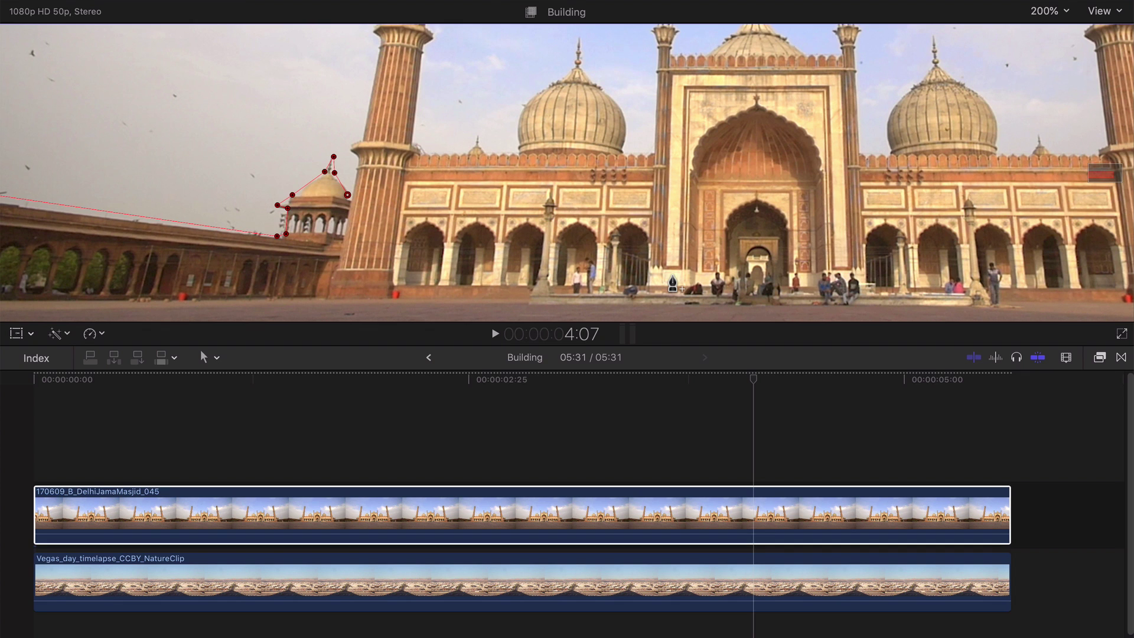
Step: Extend the mask beside the left minaret, around the lamppost and along the courtyard edge
{"action": "left_click", "coordinate": [349, 202]}
{"action": "left_click", "coordinate": [346, 232]}
{"action": "left_click_drag", "start_coordinate": [1102, 176], "coordinate": [1102, 176]}
{"action": "key", "text": "super+equal"}
{"action": "left_click", "coordinate": [295, 148]}
{"action": "left_click", "coordinate": [310, 121]}
{"action": "left_click", "coordinate": [318, 140]}
{"action": "left_click", "coordinate": [328, 246]}
{"action": "left_click", "coordinate": [263, 407]}
{"action": "left_click", "coordinate": [475, 248]}
{"action": "key", "text": "Home"}
Step: Continue the mask along the courtyard edge, around the seated people and the lampposts
{"action": "left_click", "coordinate": [513, 246]}
{"action": "left_click", "coordinate": [720, 214]}
{"action": "left_click", "coordinate": [756, 226]}
{"action": "left_click", "coordinate": [767, 212]}
{"action": "left_click", "coordinate": [829, 204]}
{"action": "left_click", "coordinate": [880, 205]}
{"action": "left_click", "coordinate": [953, 245]}
{"action": "left_click", "coordinate": [375, 407]}
{"action": "left_click", "coordinate": [483, 118]}
Step: Trace the right pavilion's edge, then fit the frame and add a point at the right edge
{"action": "left_click_drag", "start_coordinate": [1102, 176], "coordinate": [1116, 175]}
{"action": "left_click", "coordinate": [614, 99]}
{"action": "left_click", "coordinate": [587, 104]}
{"action": "left_click", "coordinate": [618, 108]}
{"action": "left_click", "coordinate": [593, 116]}
{"action": "left_click", "coordinate": [595, 134]}
{"action": "left_click", "coordinate": [596, 158]}
{"action": "left_click", "coordinate": [603, 175]}
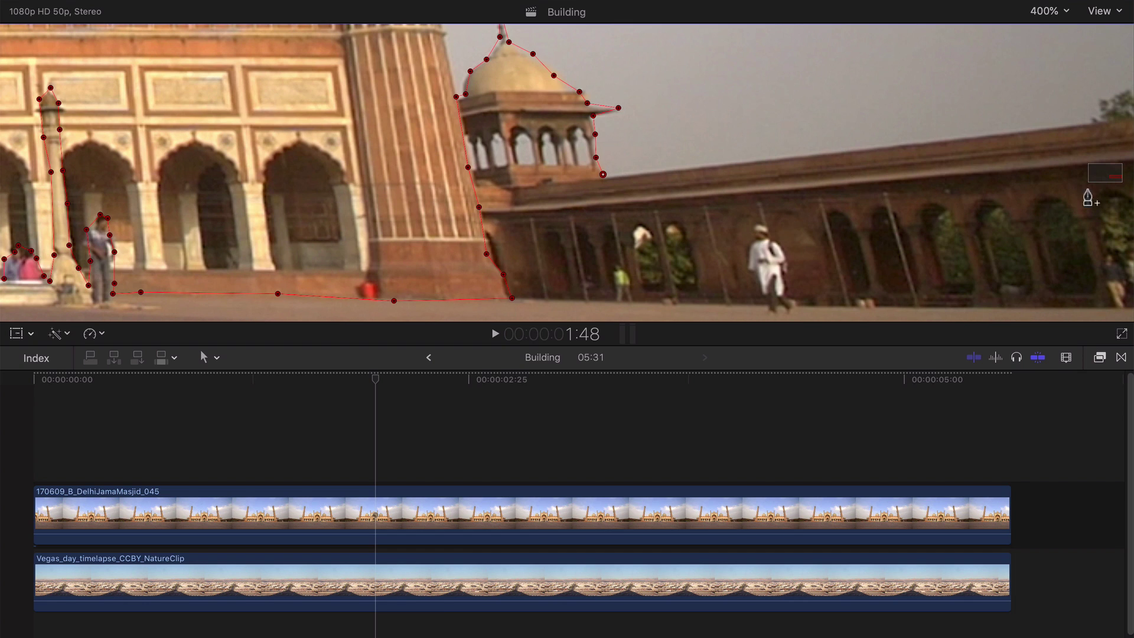
{"action": "left_click", "coordinate": [1057, 12]}
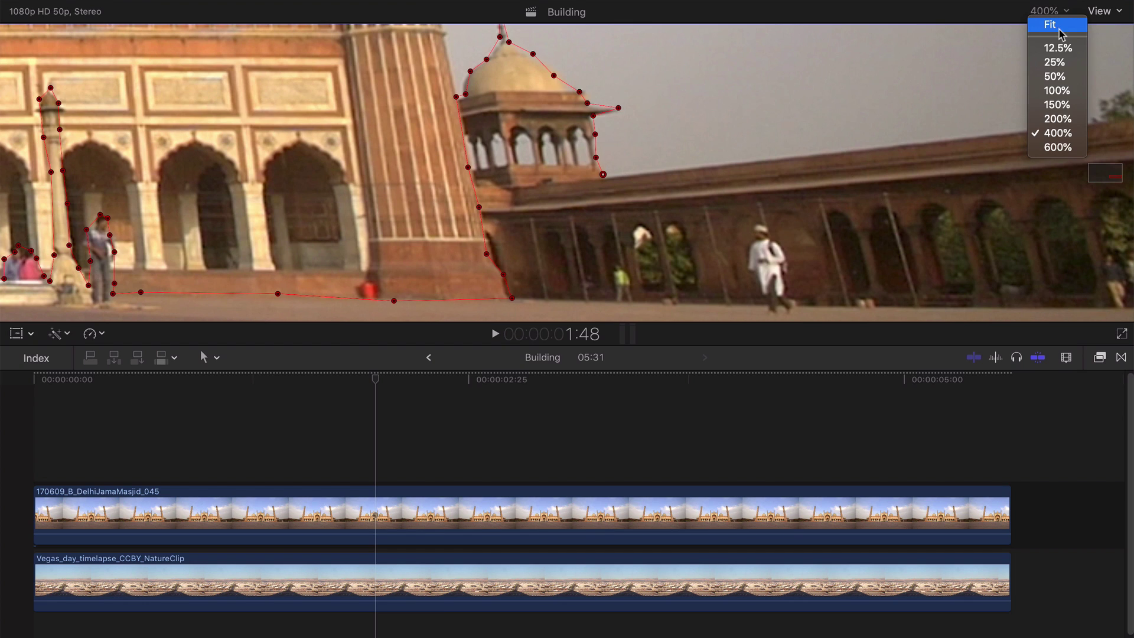
{"action": "left_click", "coordinate": [1051, 24]}
{"action": "left_click", "coordinate": [837, 220]}
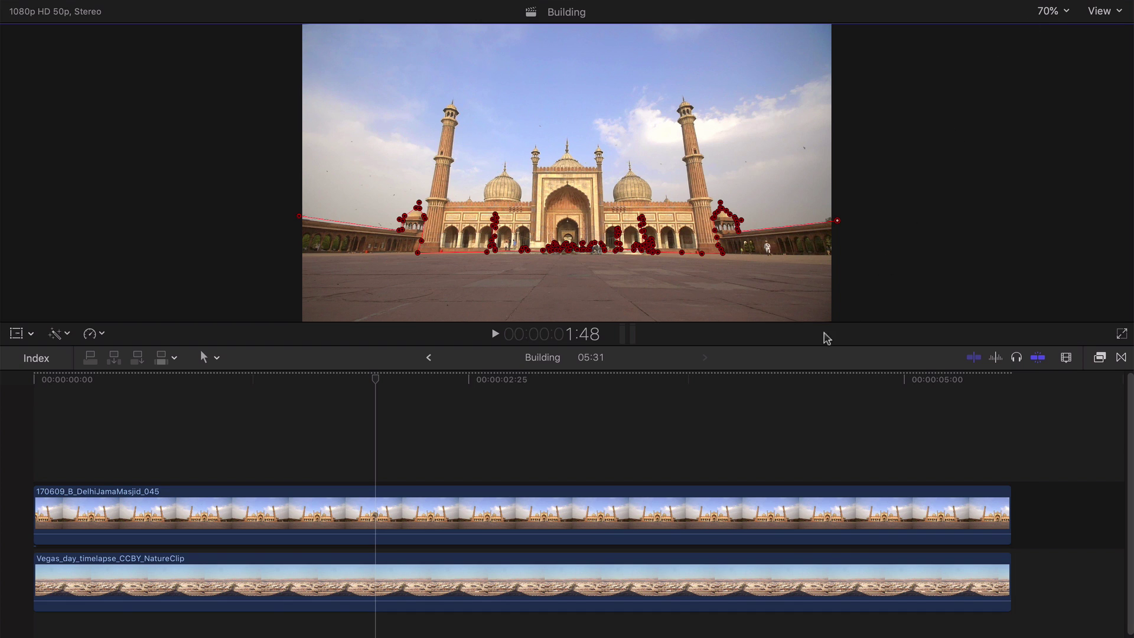
Step: At 50% viewer zoom, add points outside the frame and close the mask around the sky
{"action": "left_click", "coordinate": [1048, 13]}
{"action": "key", "text": "Return"}
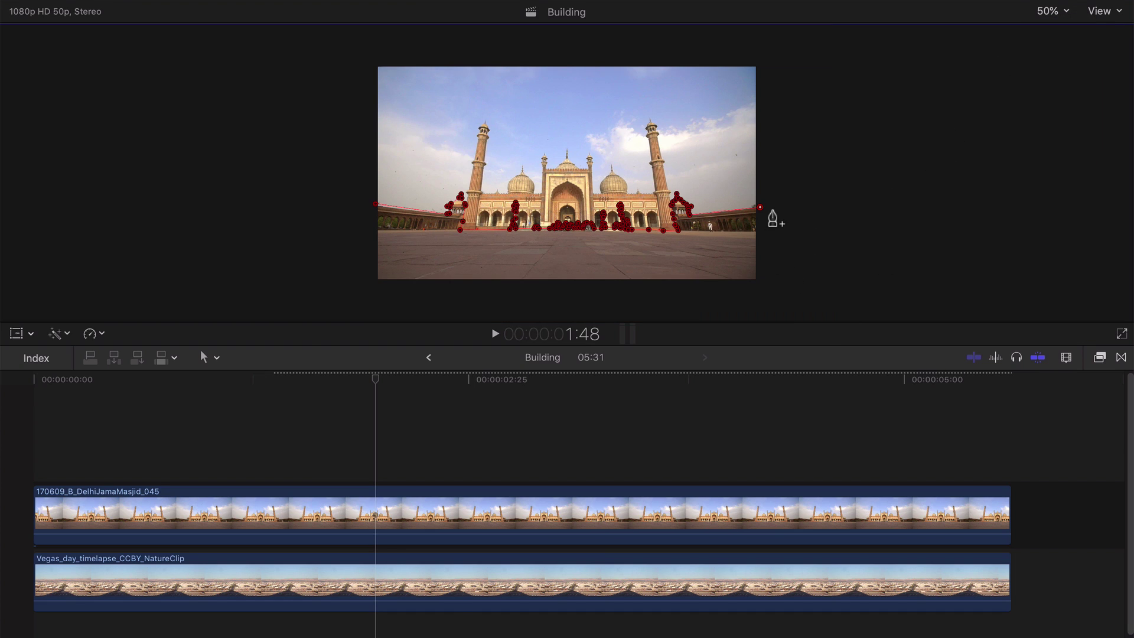
{"action": "left_click", "coordinate": [363, 291]}
{"action": "left_click", "coordinate": [361, 199]}
{"action": "left_click", "coordinate": [374, 203]}
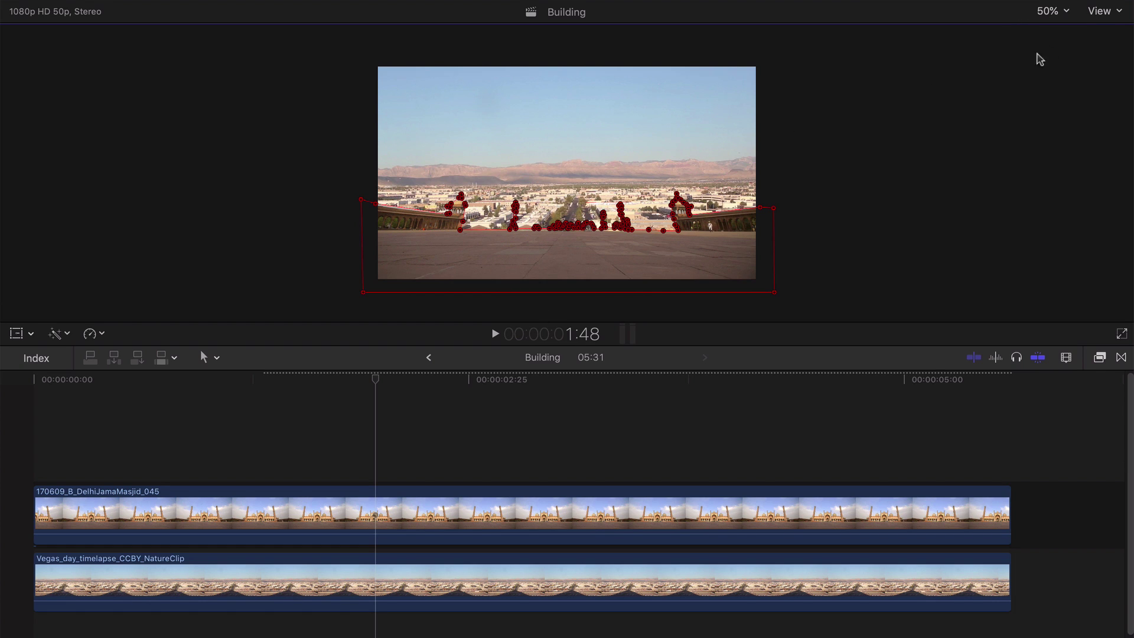
Step: Hide the mask's on-screen points and disable the Vegas clip to check the sky cutout
{"action": "key", "text": "super+4"}
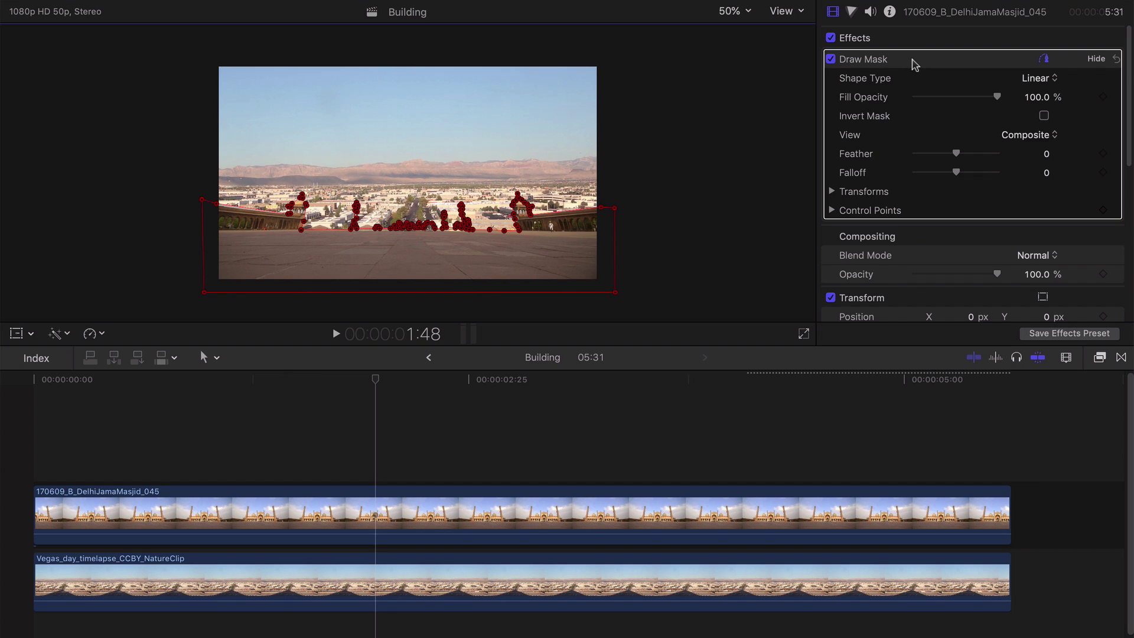
{"action": "left_click", "coordinate": [734, 12]}
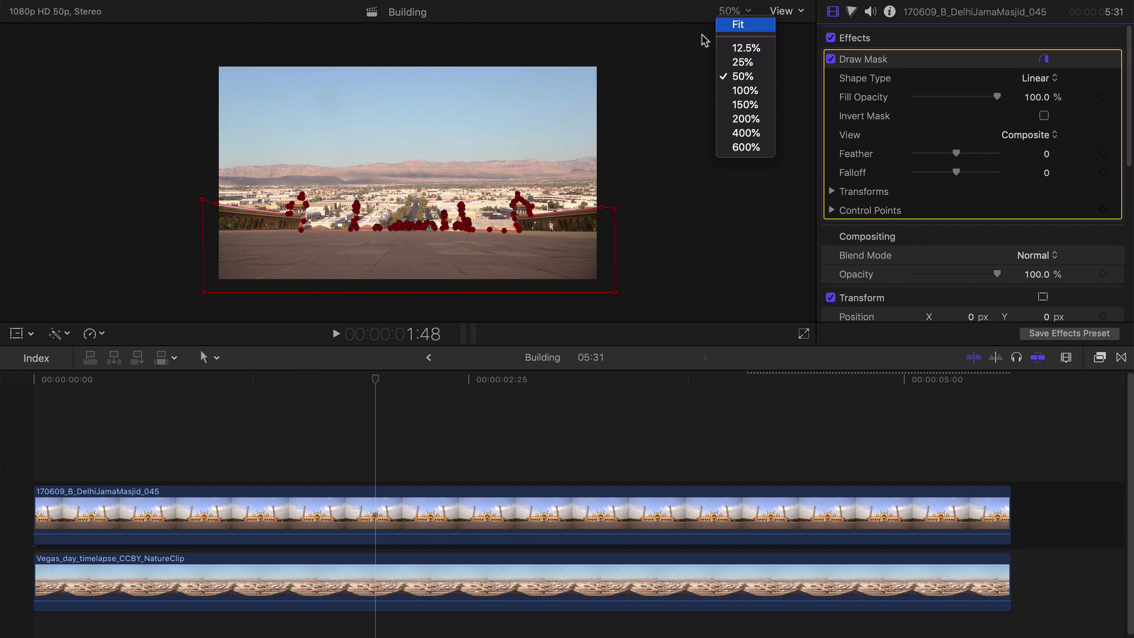
{"action": "left_click", "coordinate": [723, 30]}
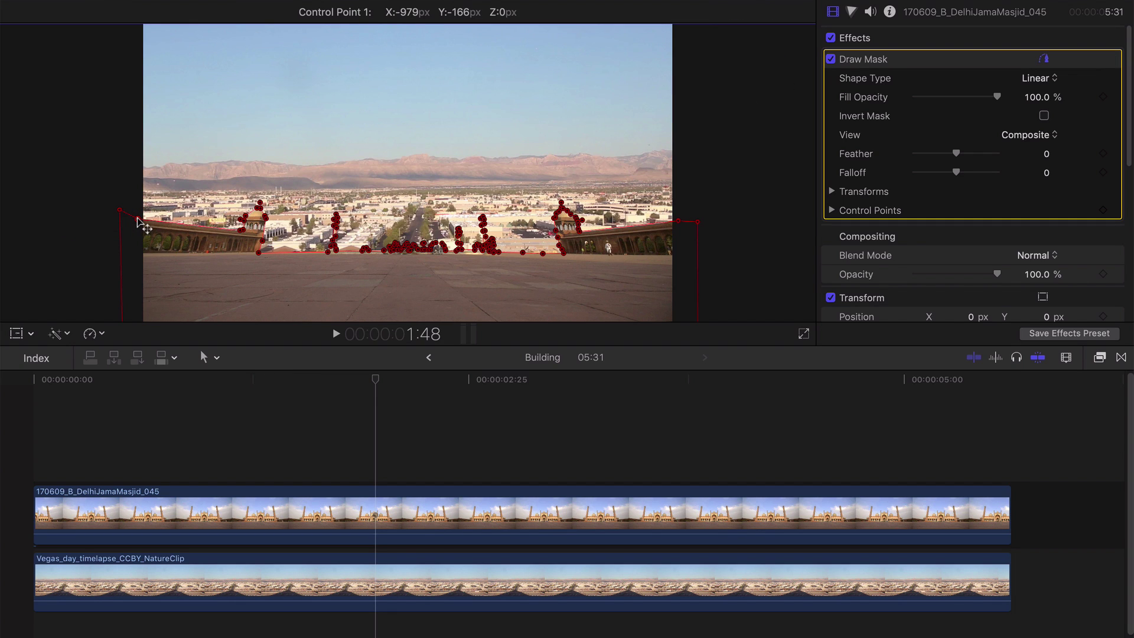
{"action": "left_click", "coordinate": [743, 264]}
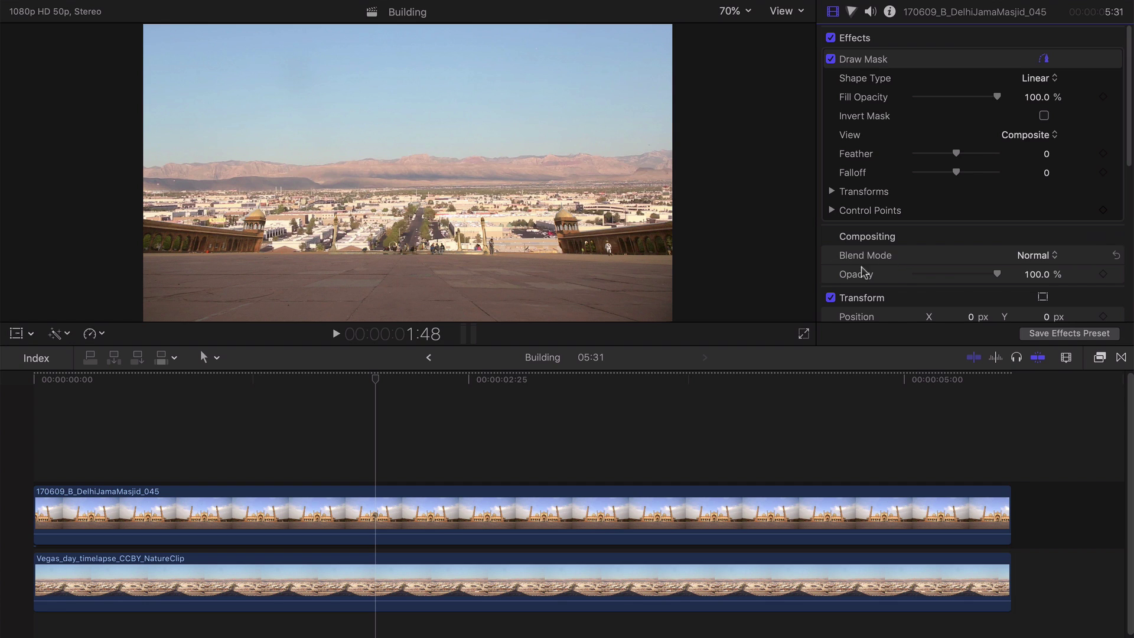
{"action": "scroll", "coordinate": [848, 267], "scroll_direction": "down", "scroll_amount": 2}
{"action": "left_click", "coordinate": [438, 571]}
{"action": "key", "text": "v"}
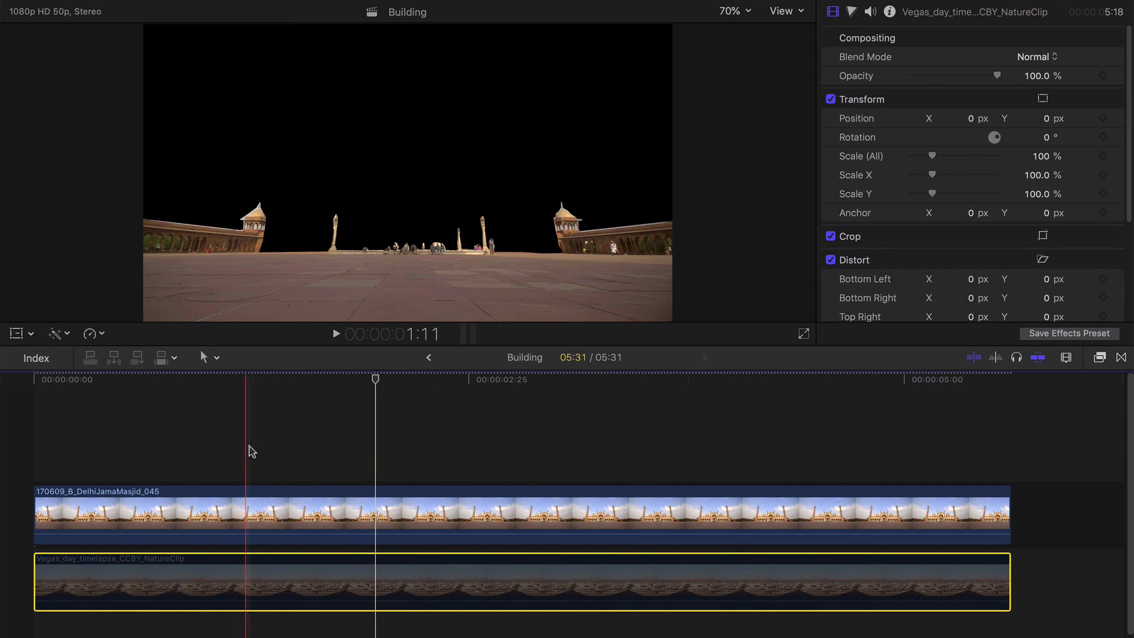
Step: Re-enable the Vegas clip and transform it: scale 162.79%, rotate -1.1°, lower it to the horizon
{"action": "mouse_move", "coordinate": [321, 379]}
{"action": "left_mouse_down"}
{"action": "mouse_move", "coordinate": [102, 378]}
{"action": "mouse_move", "coordinate": [670, 377]}
{"action": "mouse_move", "coordinate": [321, 400]}
{"action": "left_mouse_up"}
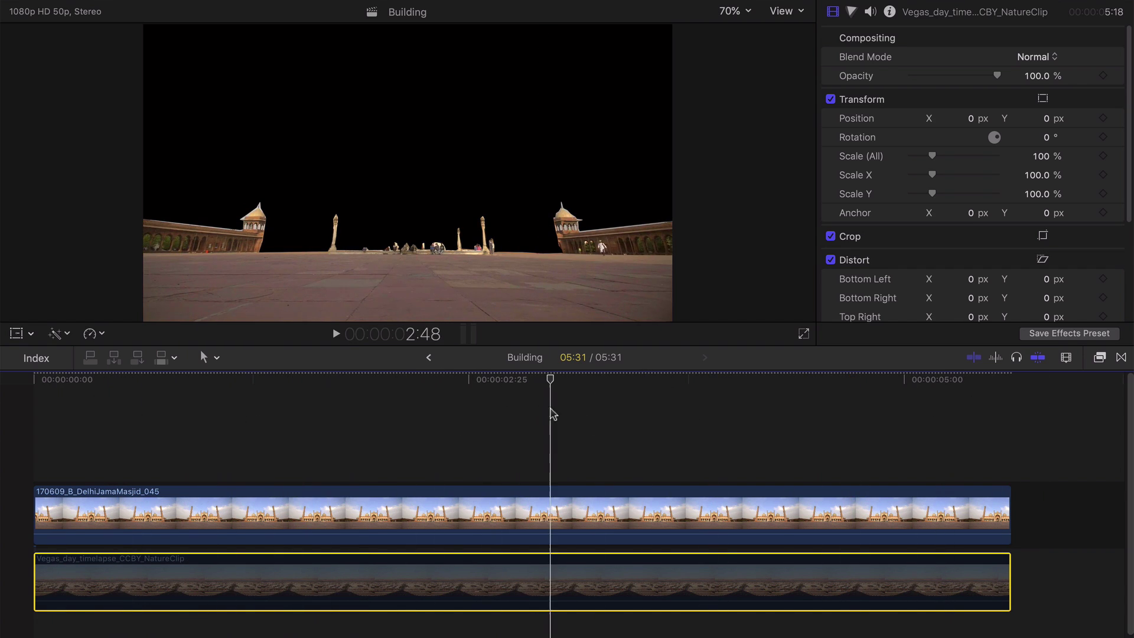
{"action": "left_click", "coordinate": [346, 382]}
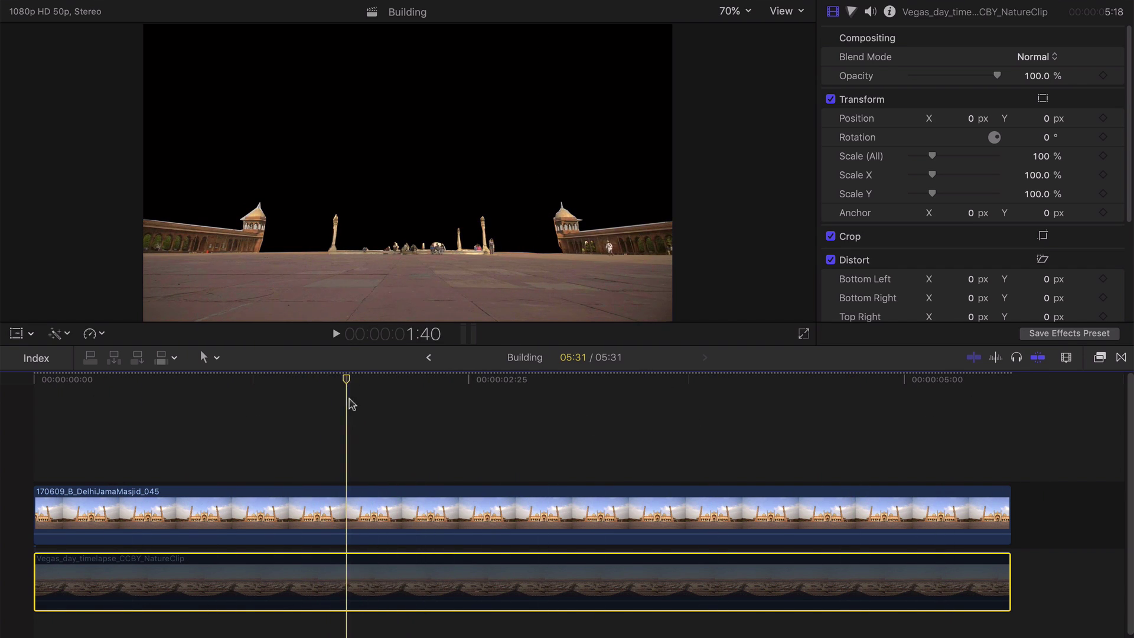
{"action": "key", "text": "v"}
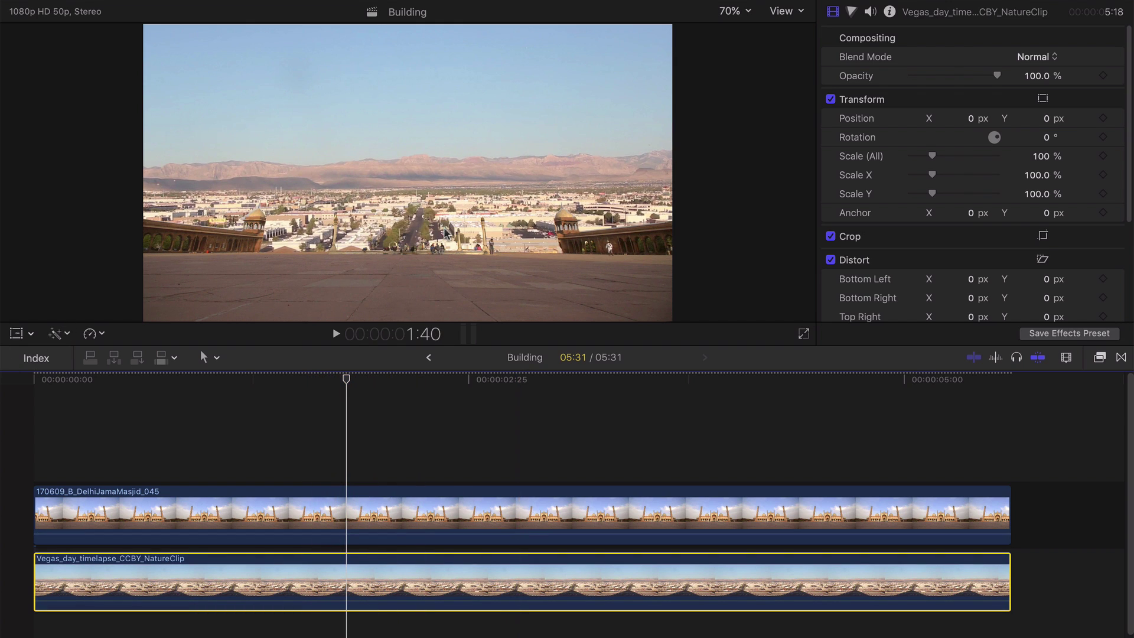
{"action": "left_click", "coordinate": [18, 334]}
{"action": "left_click_drag", "start_coordinate": [673, 322], "coordinate": [837, 408]}
{"action": "left_click_drag", "start_coordinate": [516, 242], "coordinate": [517, 283]}
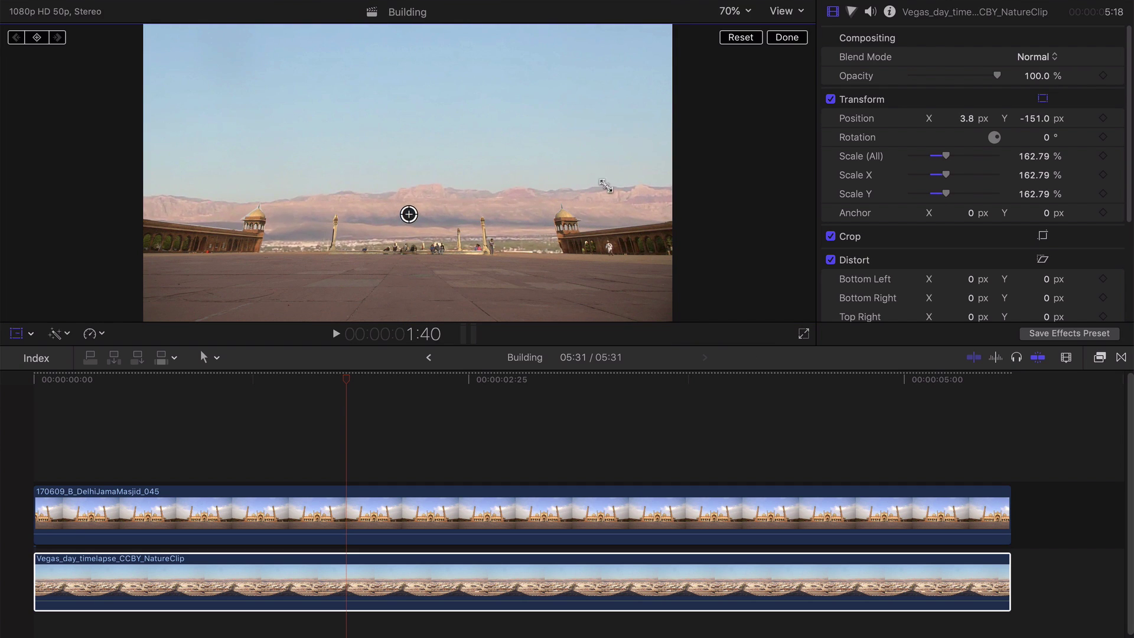
{"action": "left_click", "coordinate": [729, 12]}
{"action": "left_click", "coordinate": [741, 74]}
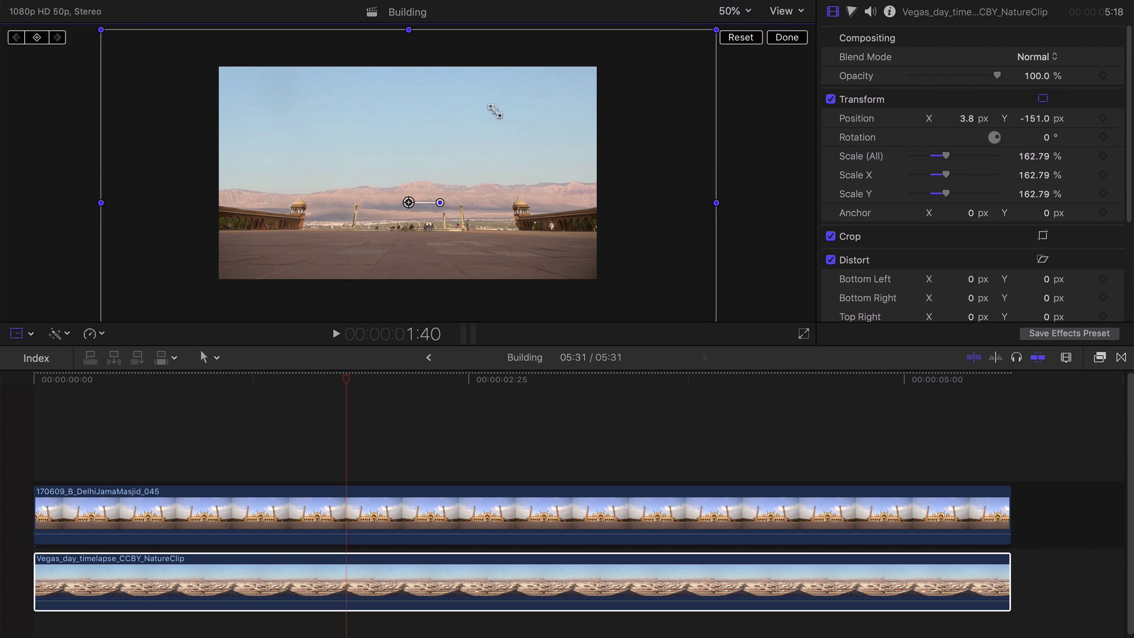
{"action": "left_click_drag", "start_coordinate": [440, 203], "coordinate": [625, 214]}
{"action": "left_click", "coordinate": [788, 37]}
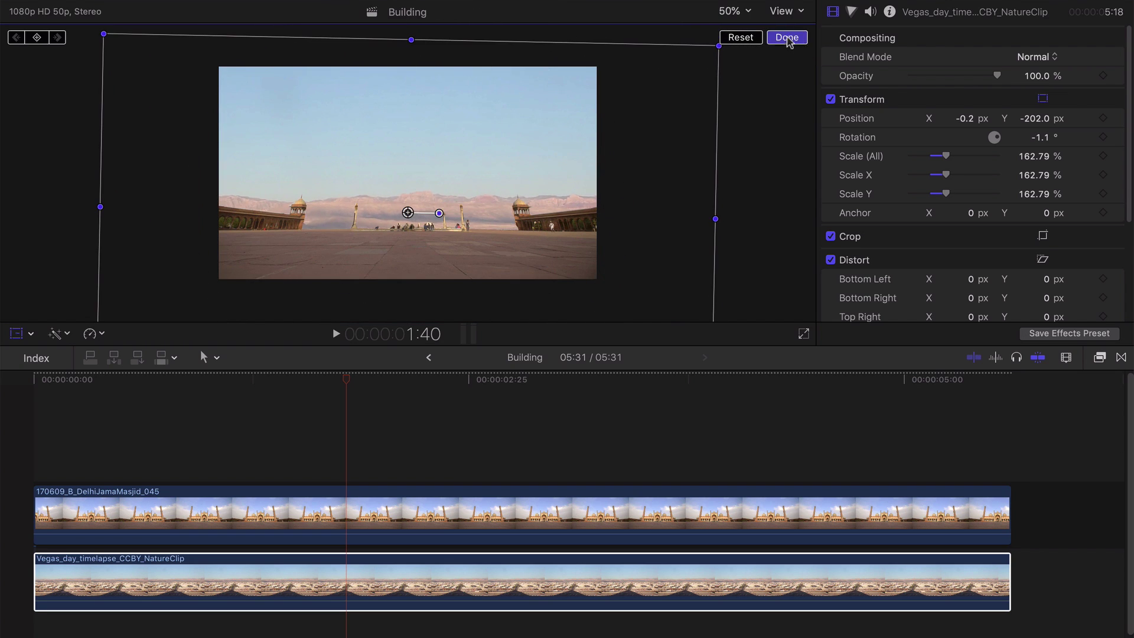
Step: Check a later moment and nudge the Vegas image slightly left and down
{"action": "left_click", "coordinate": [734, 12]}
{"action": "left_click", "coordinate": [741, 26]}
{"action": "left_click_drag", "start_coordinate": [255, 378], "coordinate": [570, 384]}
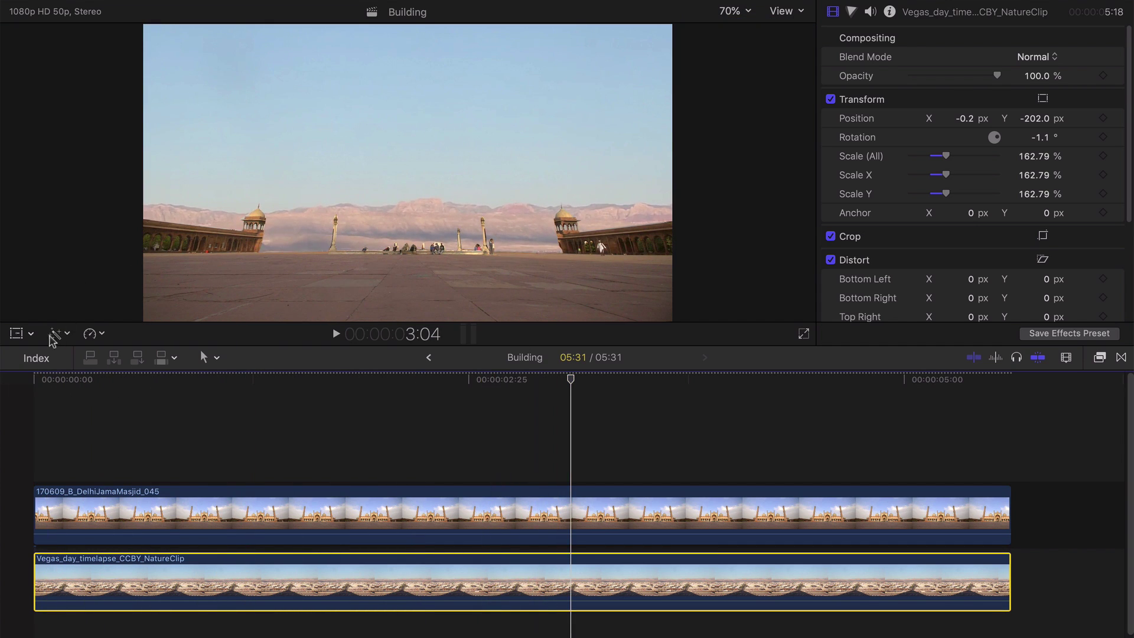
{"action": "left_click", "coordinate": [17, 333]}
{"action": "left_click_drag", "start_coordinate": [418, 195], "coordinate": [410, 196]}
{"action": "left_click", "coordinate": [784, 37]}
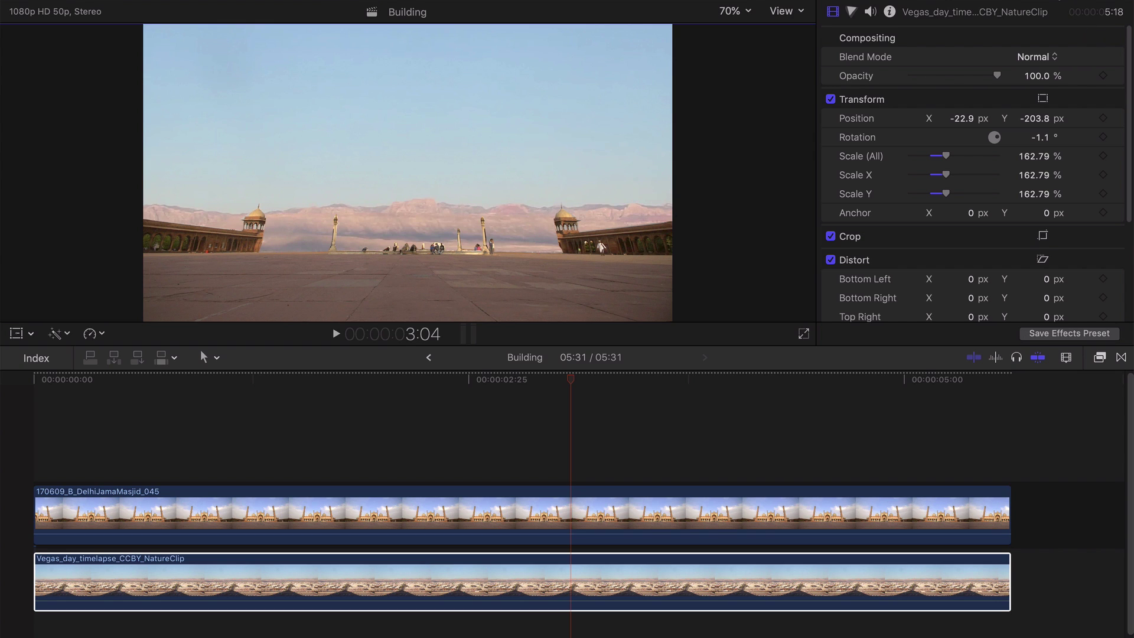
Step: Option-drag the Jama Masjid clip upward to stack a duplicate above it, then show its mask settings
{"action": "key", "text": "super+4"}
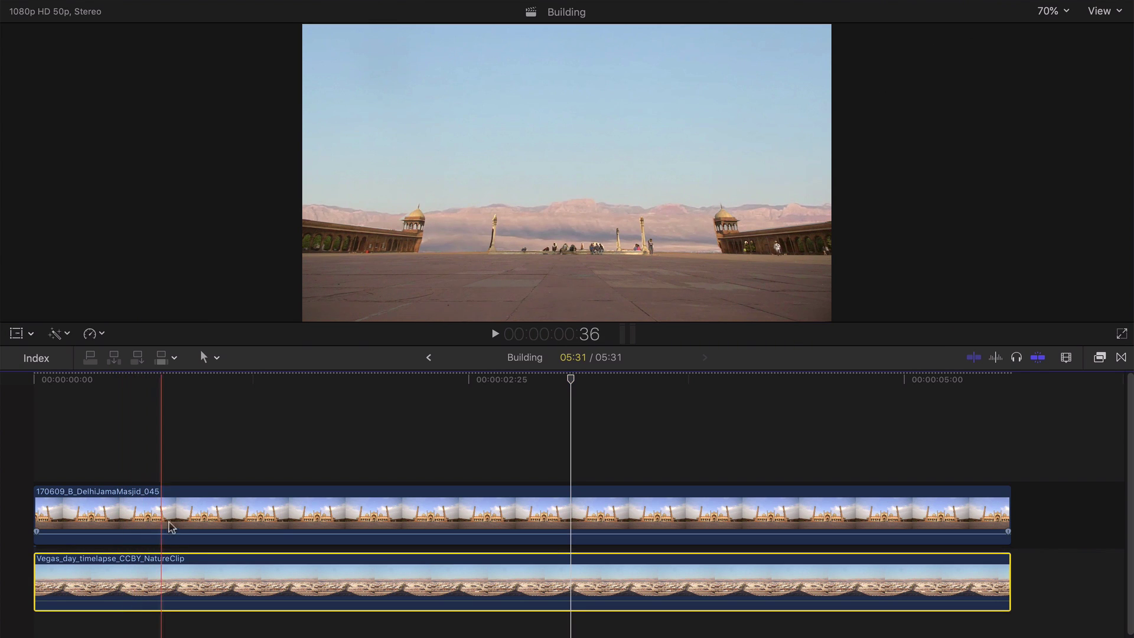
{"action": "left_click", "coordinate": [176, 511]}
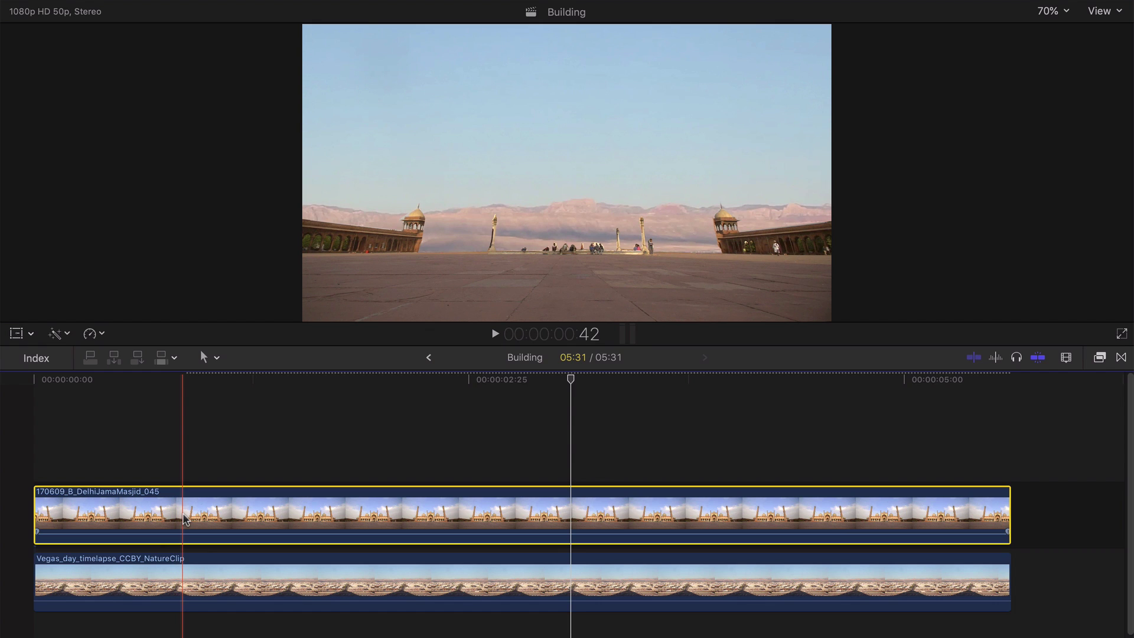
{"action": "left_click_drag", "start_coordinate": [183, 520], "coordinate": [185, 452]}
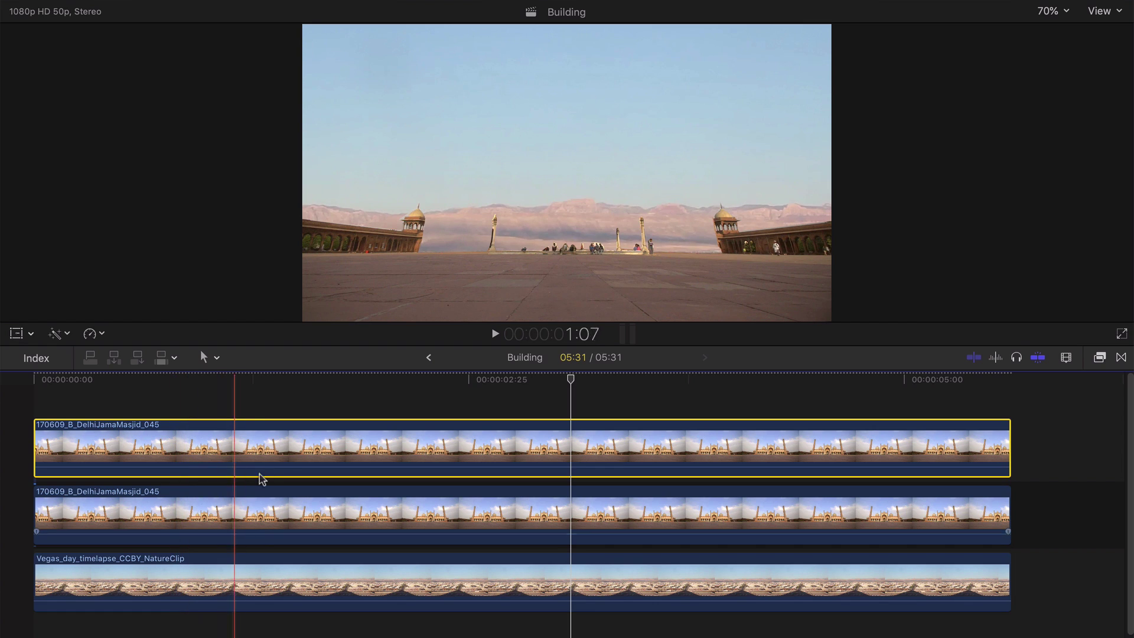
{"action": "left_click", "coordinate": [227, 381]}
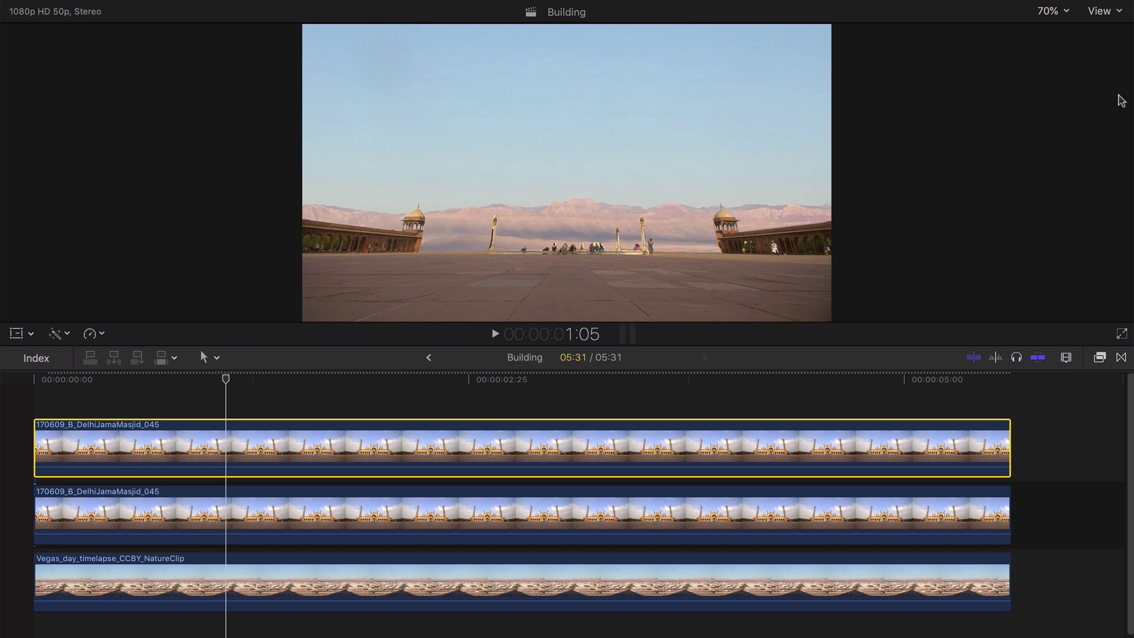
{"action": "key", "text": "super+4"}
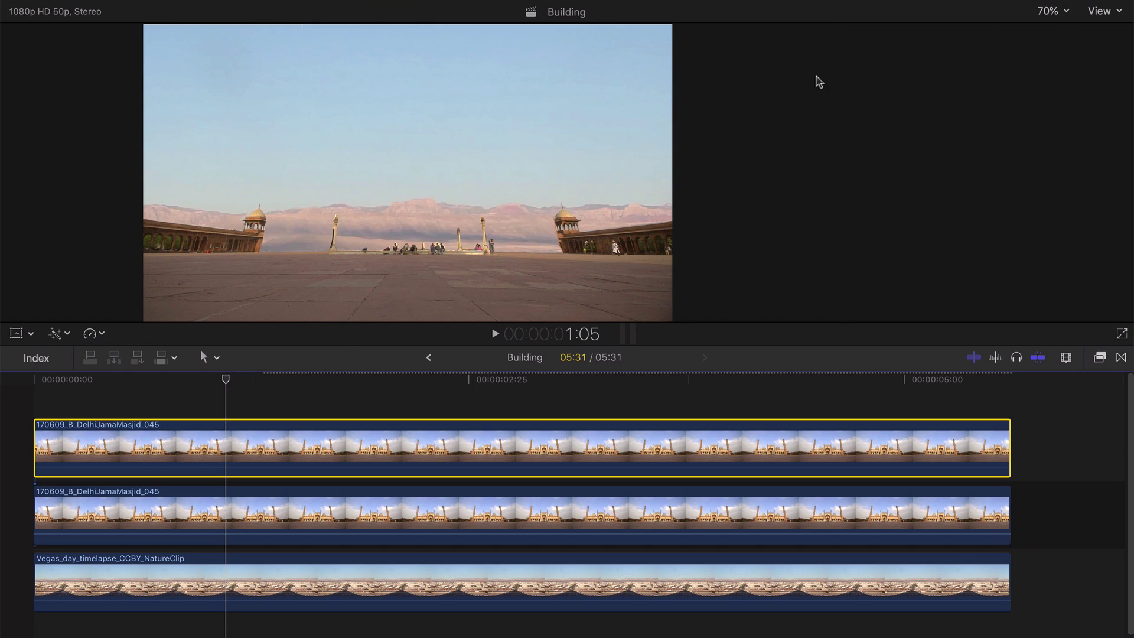
{"action": "key", "text": "super+4"}
Step: Reset the top copy's Draw Mask to an empty shape and scrub to about 26 frames for masking
{"action": "left_click", "coordinate": [893, 59]}
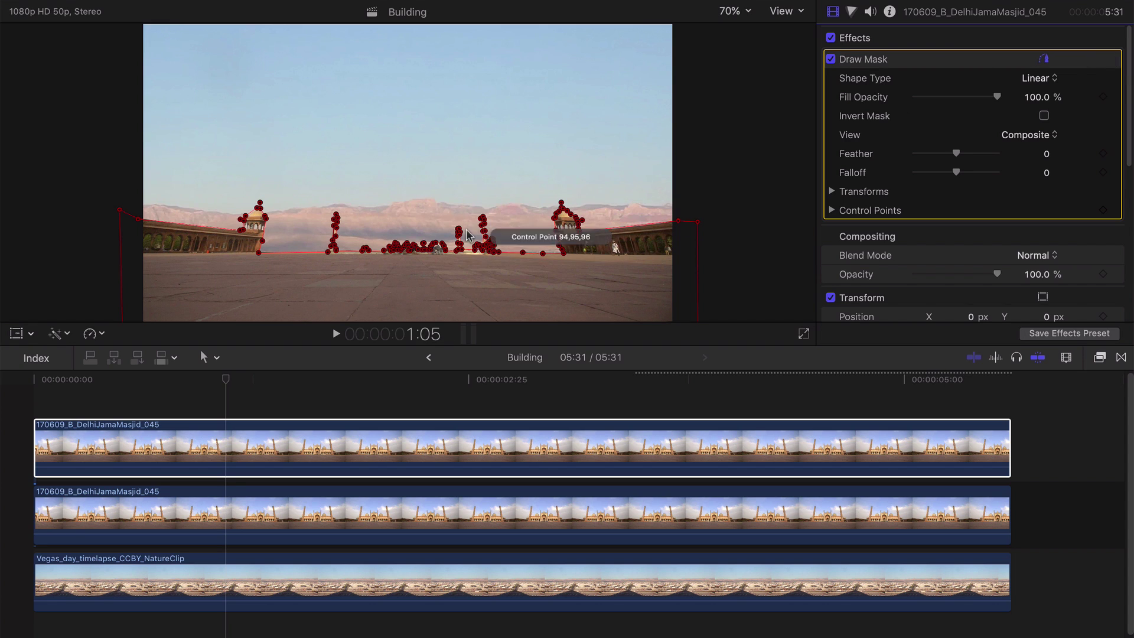
{"action": "left_click", "coordinate": [481, 450]}
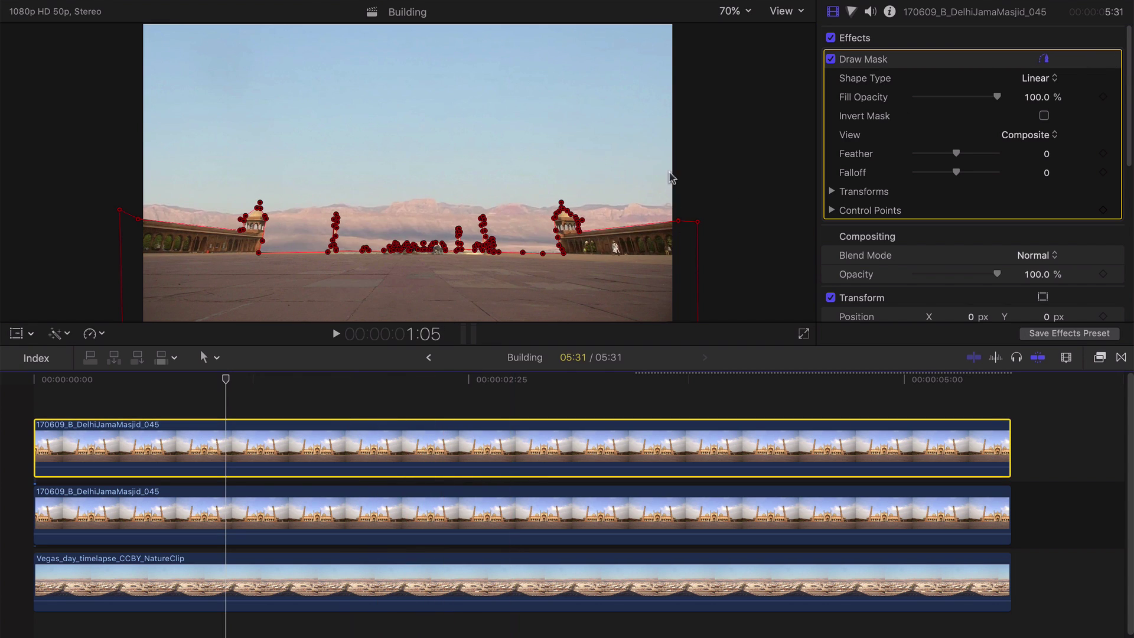
{"action": "mouse_move", "coordinate": [1119, 59]}
{"action": "left_click", "coordinate": [1116, 61]}
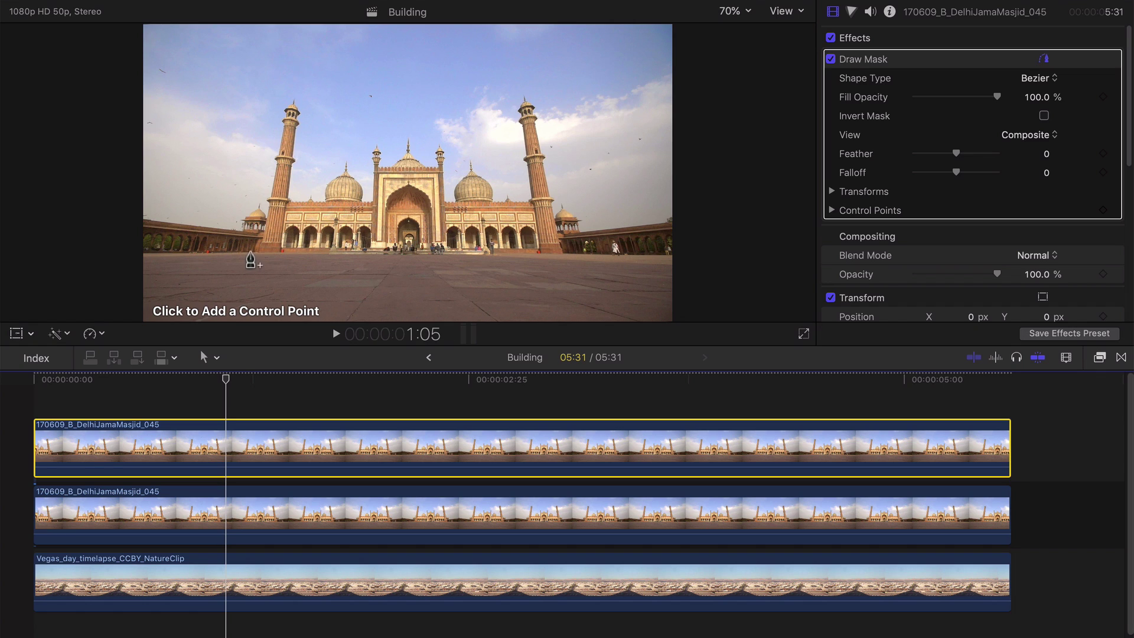
{"action": "mouse_move", "coordinate": [1115, 77]}
{"action": "left_click_drag", "start_coordinate": [57, 380], "coordinate": [8, 372]}
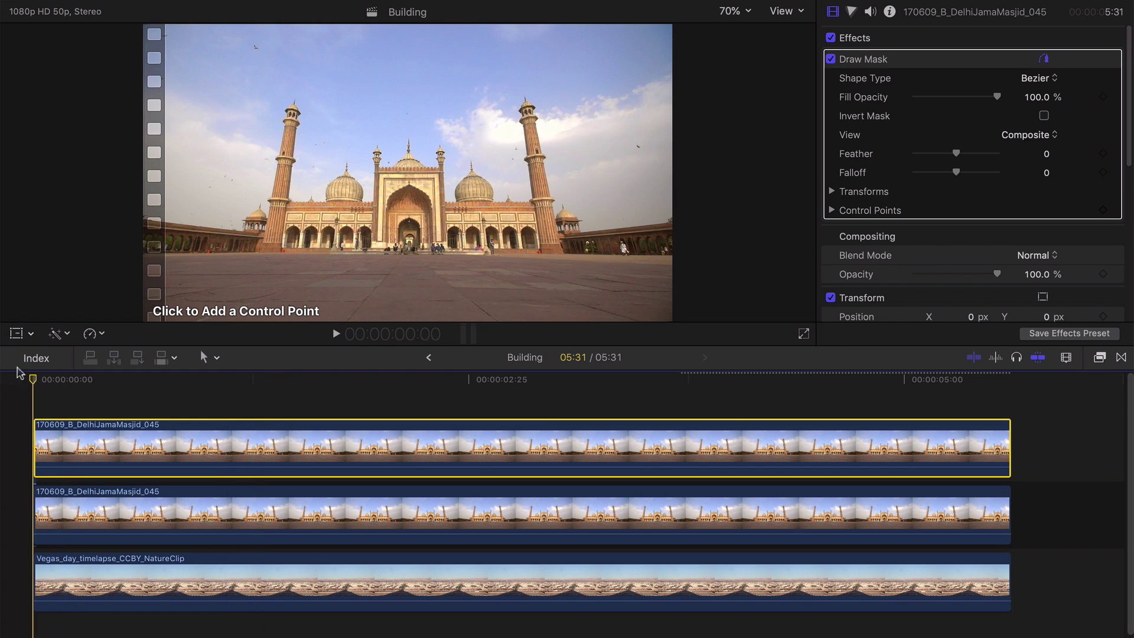
{"action": "left_click_drag", "start_coordinate": [225, 364], "coordinate": [123, 390]}
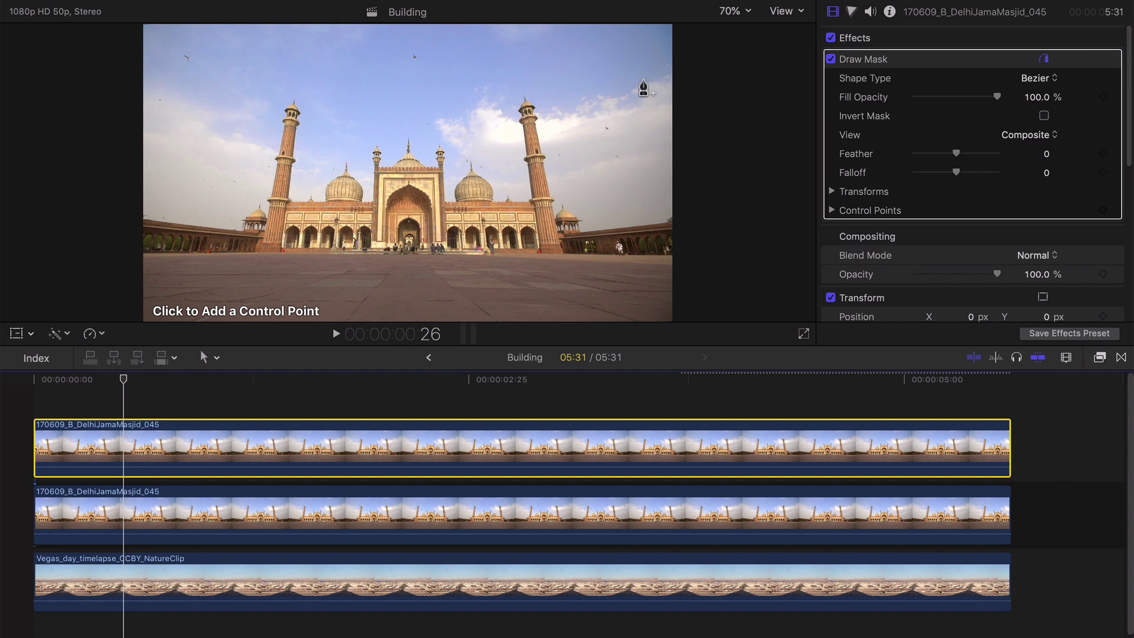
Step: Zoom the viewer to 200% on the upper clip's left minaret
{"action": "left_click", "coordinate": [731, 11]}
{"action": "left_click", "coordinate": [747, 118]}
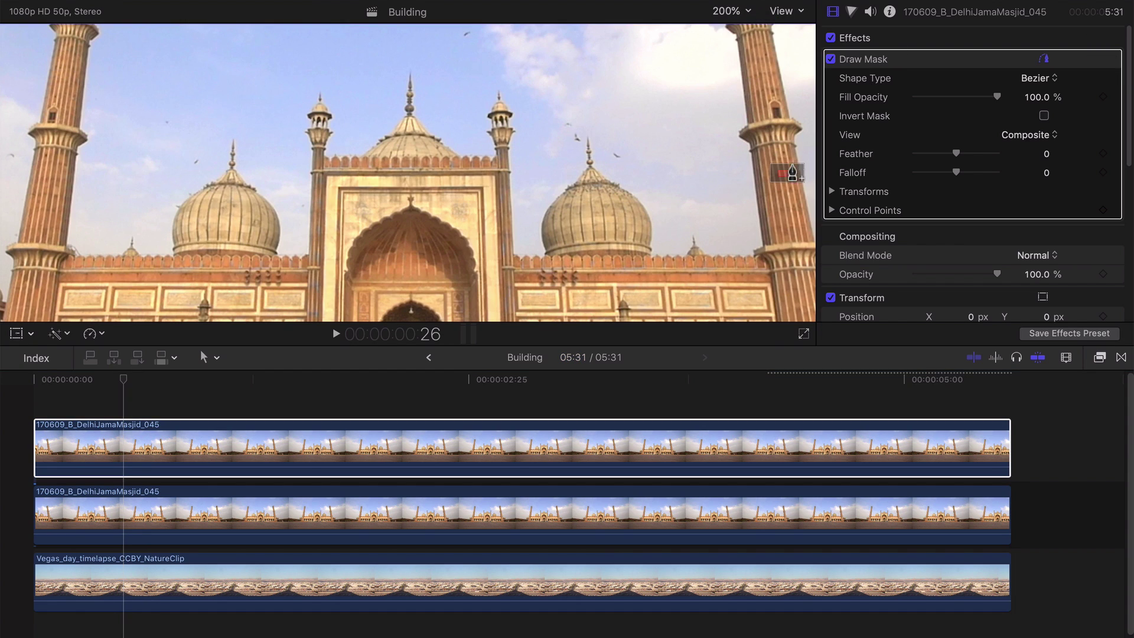
{"action": "scroll", "coordinate": [346, 215], "scroll_direction": "left", "scroll_amount": 5}
{"action": "scroll", "coordinate": [345, 216], "scroll_direction": "down", "scroll_amount": 3}
Step: Place Bezier mask points from the minaret's base up its left side and around its balconies
{"action": "left_click", "coordinate": [329, 216]}
{"action": "left_click", "coordinate": [339, 185]}
{"action": "left_click_drag", "start_coordinate": [782, 175], "coordinate": [782, 171]}
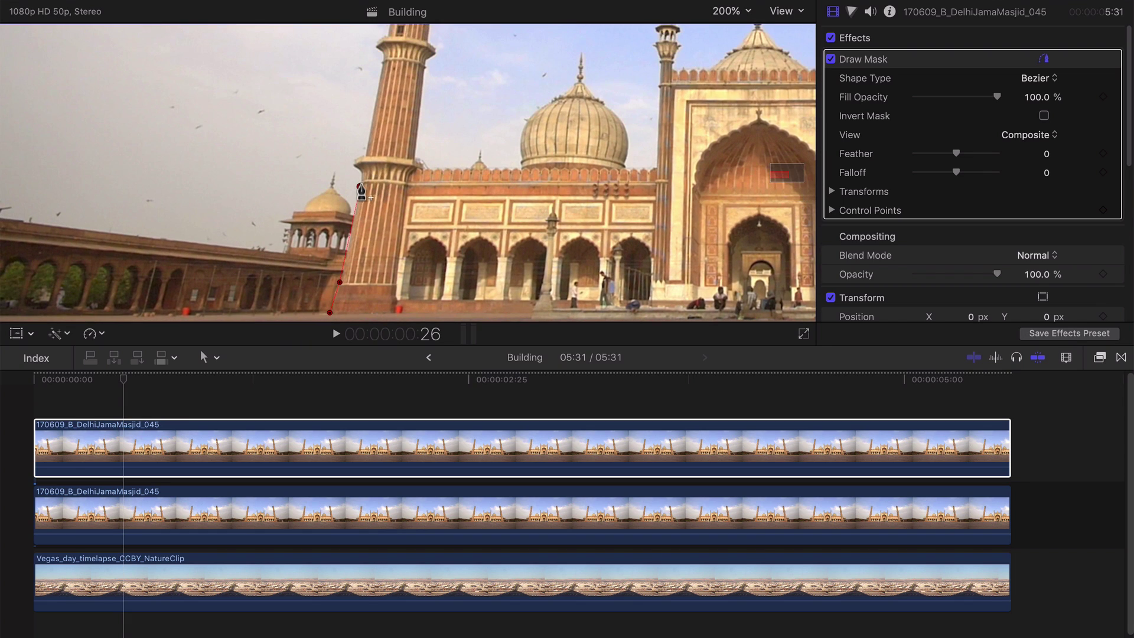
{"action": "left_click", "coordinate": [355, 161]}
{"action": "left_click", "coordinate": [358, 156]}
{"action": "left_click", "coordinate": [364, 154]}
{"action": "left_click", "coordinate": [384, 64]}
{"action": "left_click_drag", "start_coordinate": [787, 173], "coordinate": [780, 174]}
{"action": "left_click", "coordinate": [381, 125]}
{"action": "left_click", "coordinate": [336, 245]}
{"action": "left_click", "coordinate": [347, 237]}
{"action": "left_click", "coordinate": [359, 155]}
Step: Outline the minaret's top, then trace mask points down its right side to the foot
{"action": "left_click", "coordinate": [357, 141]}
{"action": "left_click", "coordinate": [362, 112]}
{"action": "left_click", "coordinate": [390, 82]}
{"action": "left_click", "coordinate": [408, 120]}
{"action": "left_click", "coordinate": [397, 157]}
{"action": "left_click", "coordinate": [436, 201]}
{"action": "left_click", "coordinate": [414, 205]}
{"action": "left_click", "coordinate": [420, 215]}
{"action": "left_click", "coordinate": [410, 227]}
{"action": "left_click", "coordinate": [383, 200]}
{"action": "left_click", "coordinate": [377, 238]}
{"action": "left_click", "coordinate": [379, 251]}
{"action": "left_click", "coordinate": [382, 265]}
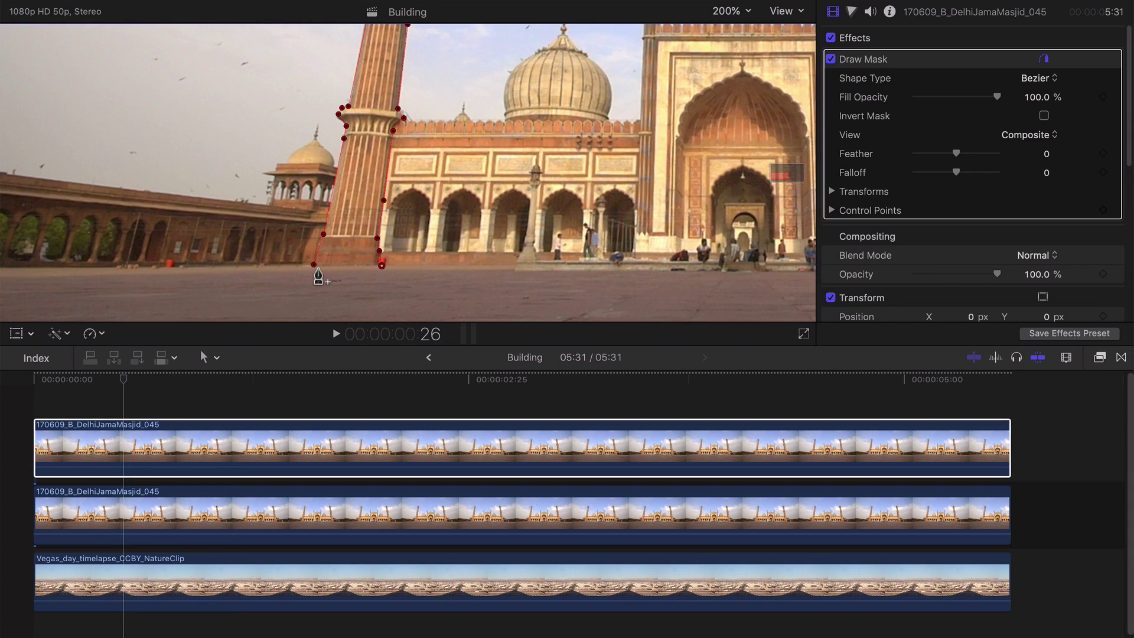
Step: Close the mask on its first point and return the viewer zoom to Fit
{"action": "left_click", "coordinate": [313, 264]}
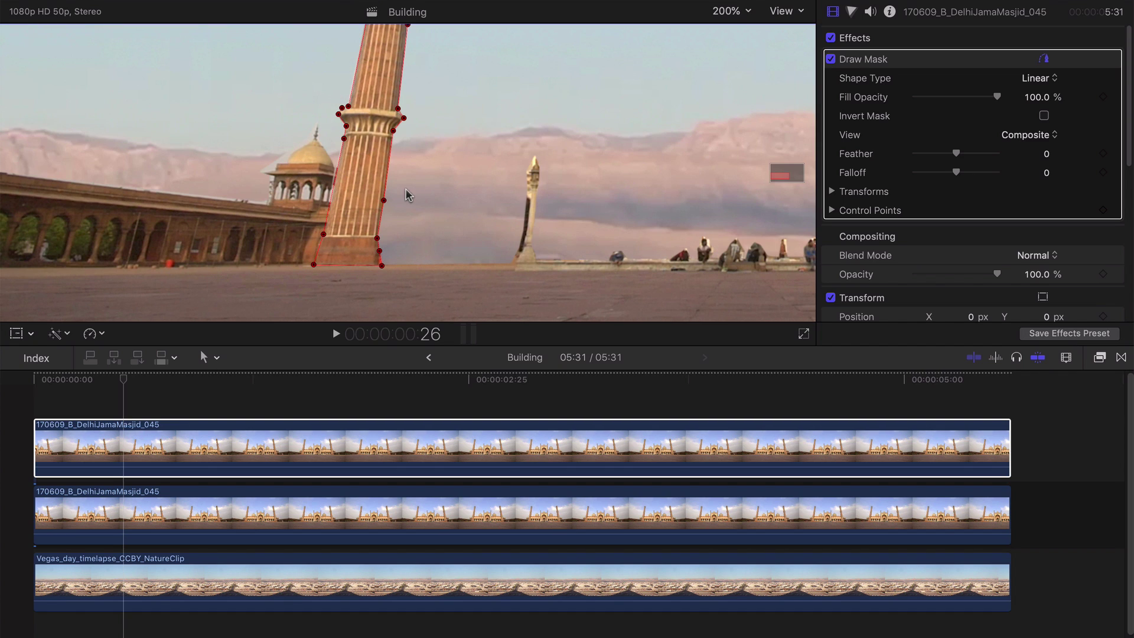
{"action": "scroll", "coordinate": [780, 175], "scroll_direction": "up", "scroll_amount": 5}
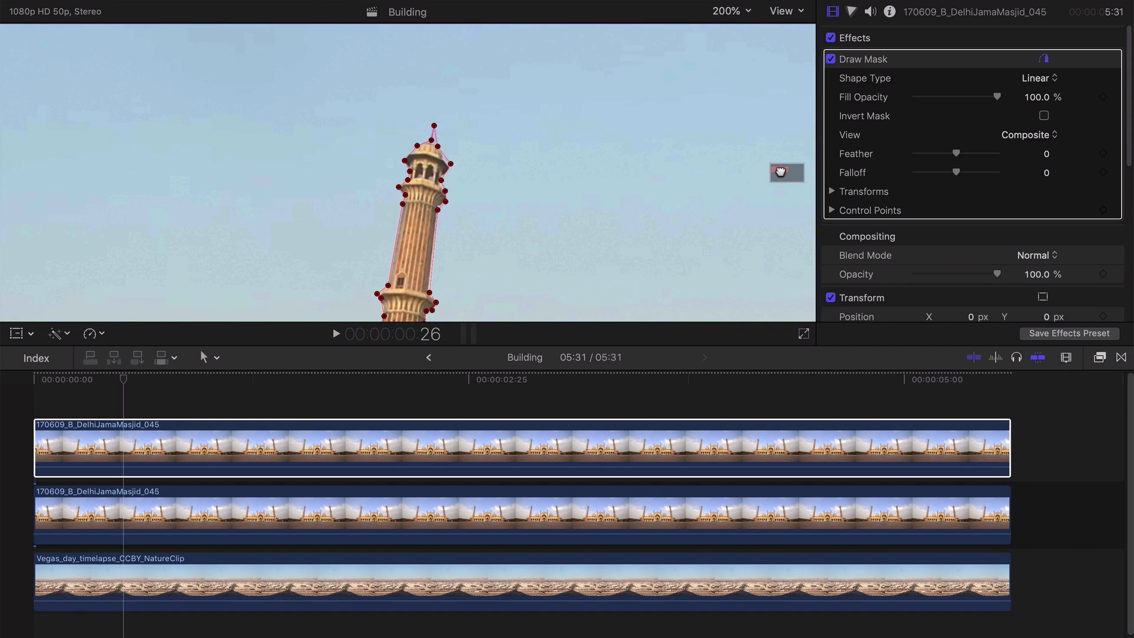
{"action": "left_click", "coordinate": [904, 243]}
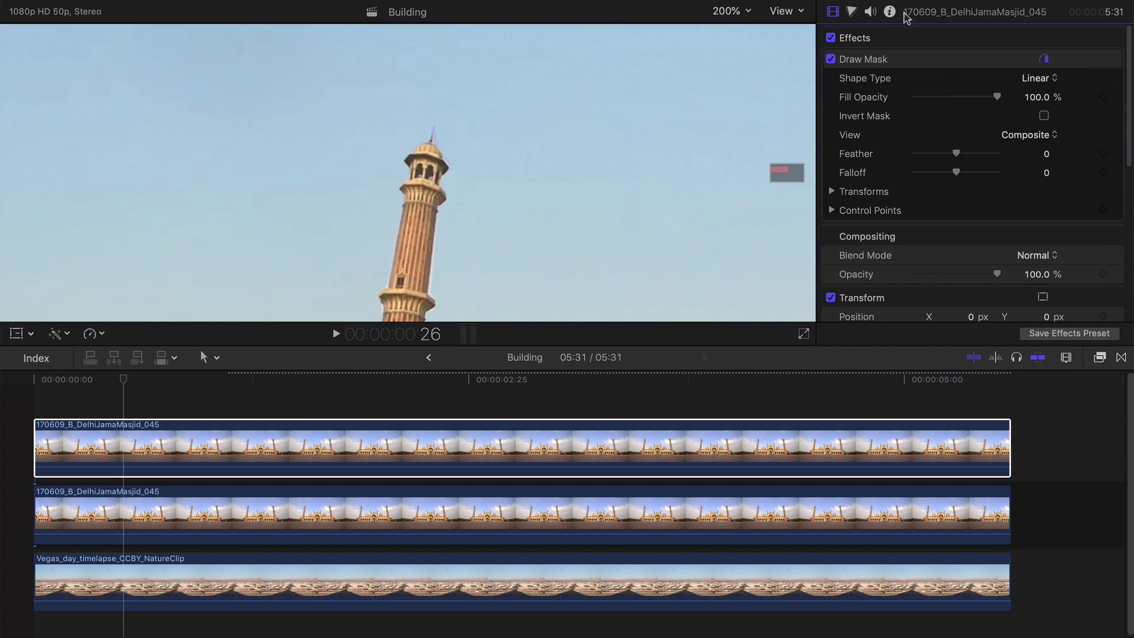
{"action": "left_click", "coordinate": [741, 16]}
{"action": "left_click", "coordinate": [741, 25]}
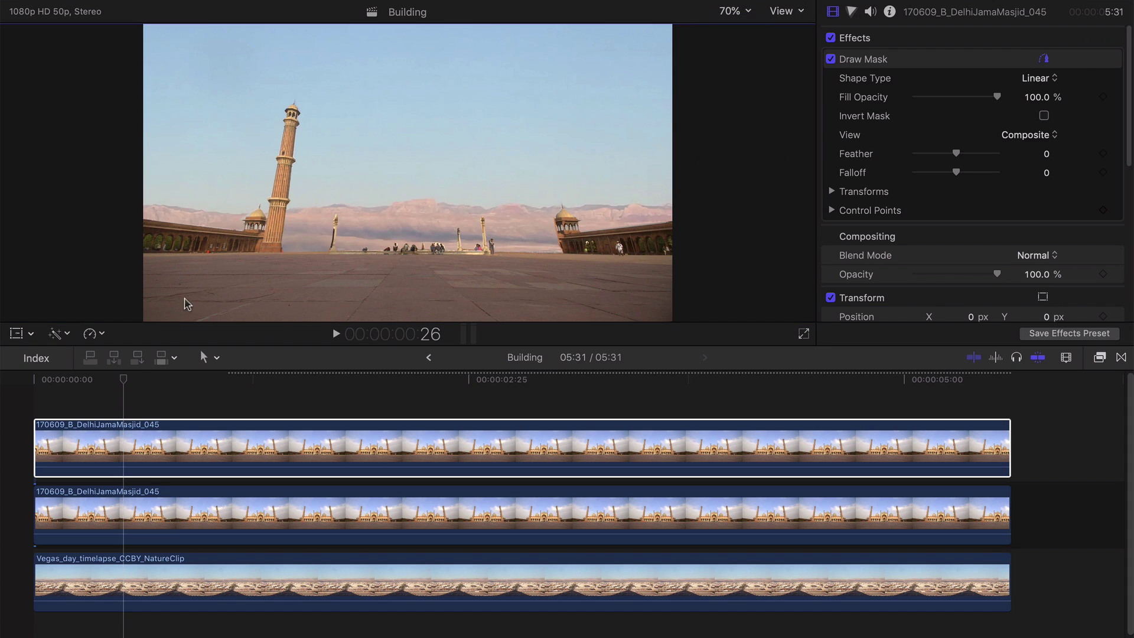
Step: Preview the composite, then move the minaret clip beneath the other Jama Masjid clip
{"action": "mouse_move", "coordinate": [128, 380]}
{"action": "left_mouse_down"}
{"action": "mouse_move", "coordinate": [151, 379]}
{"action": "mouse_move", "coordinate": [114, 380]}
{"action": "mouse_move", "coordinate": [152, 379]}
{"action": "mouse_move", "coordinate": [58, 379]}
{"action": "mouse_move", "coordinate": [124, 381]}
{"action": "left_mouse_up"}
{"action": "key", "text": "space"}
{"action": "key", "text": "space"}
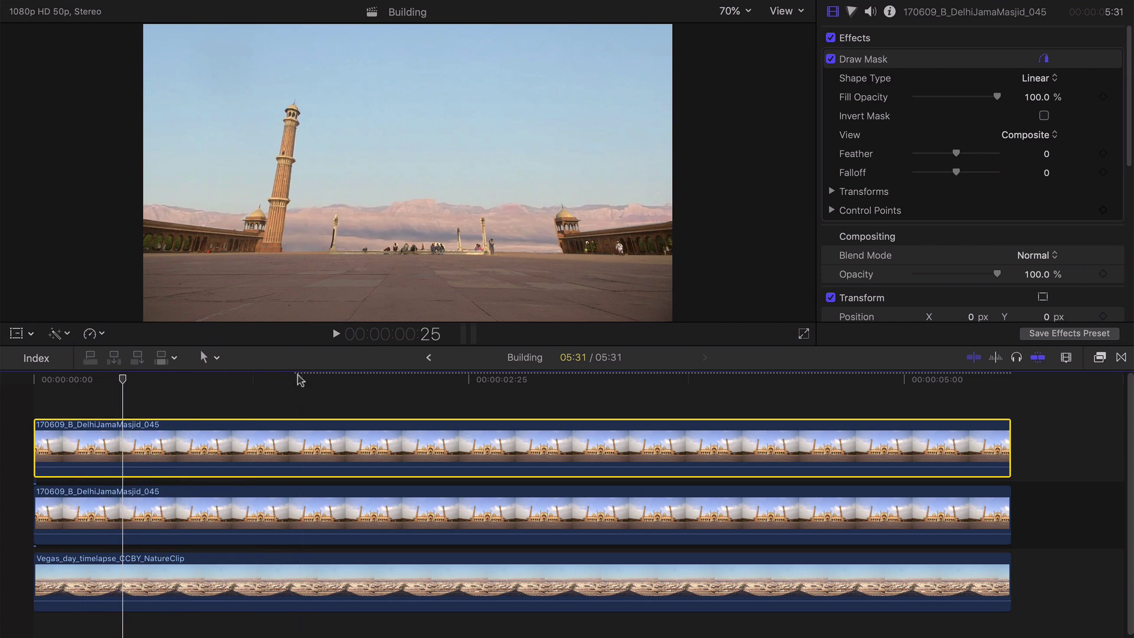
{"action": "left_click", "coordinate": [29, 379]}
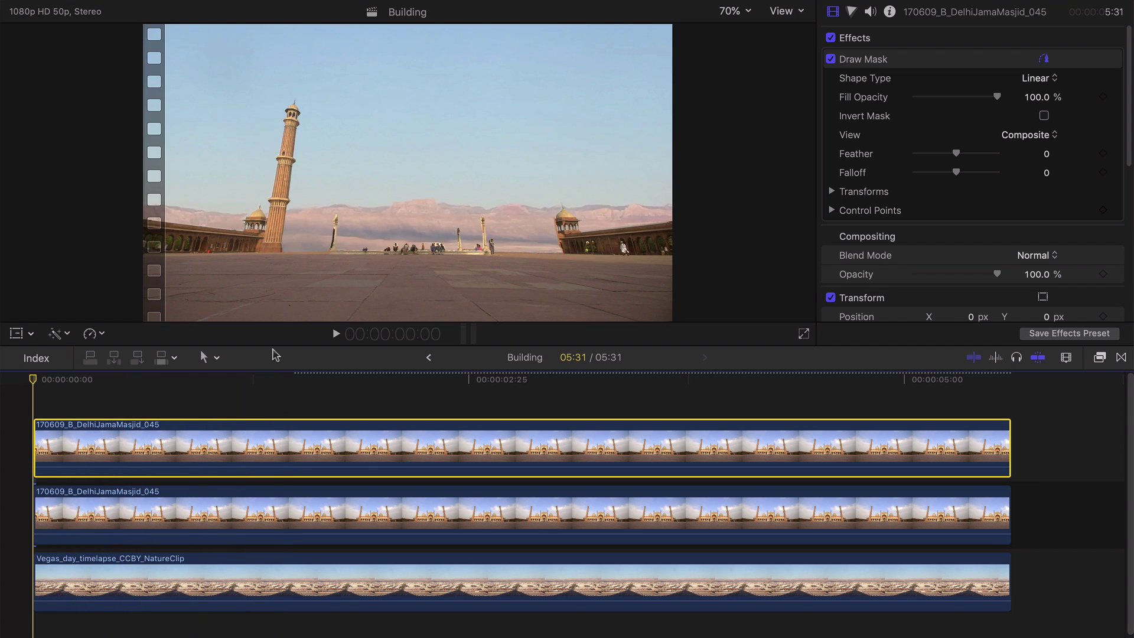
{"action": "left_click_drag", "start_coordinate": [92, 451], "coordinate": [91, 563]}
Step: Toggle the top mosque, minaret and Vegas clips off and on with V to check layering
{"action": "left_click", "coordinate": [116, 423]}
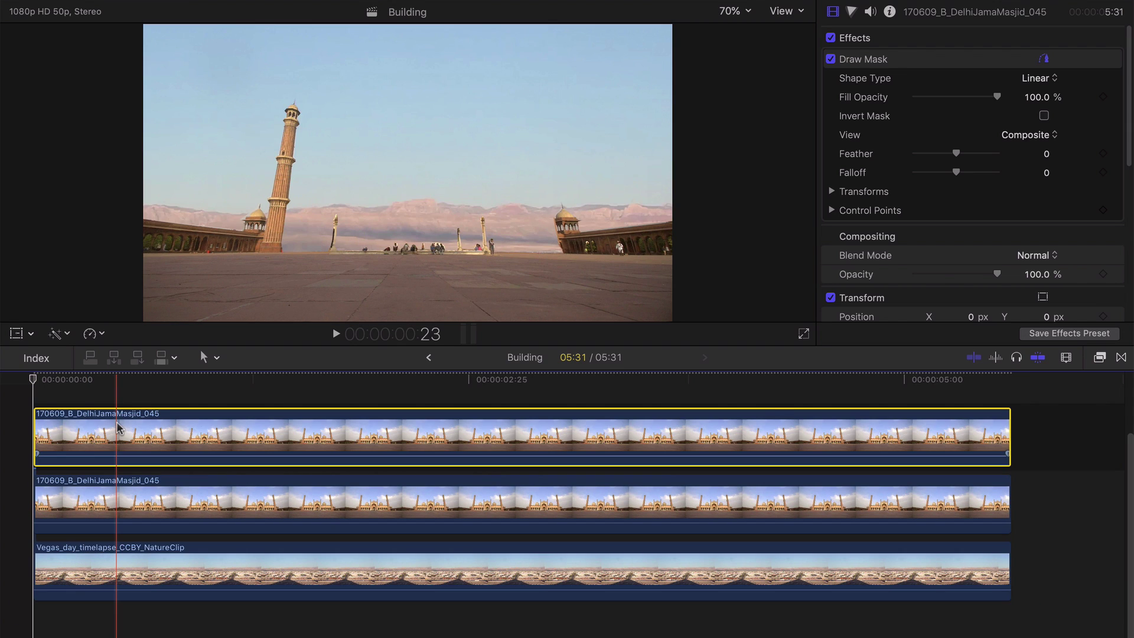
{"action": "key", "text": "v"}
{"action": "key", "text": "v"}
{"action": "key", "text": "v"}
{"action": "key", "text": "v"}
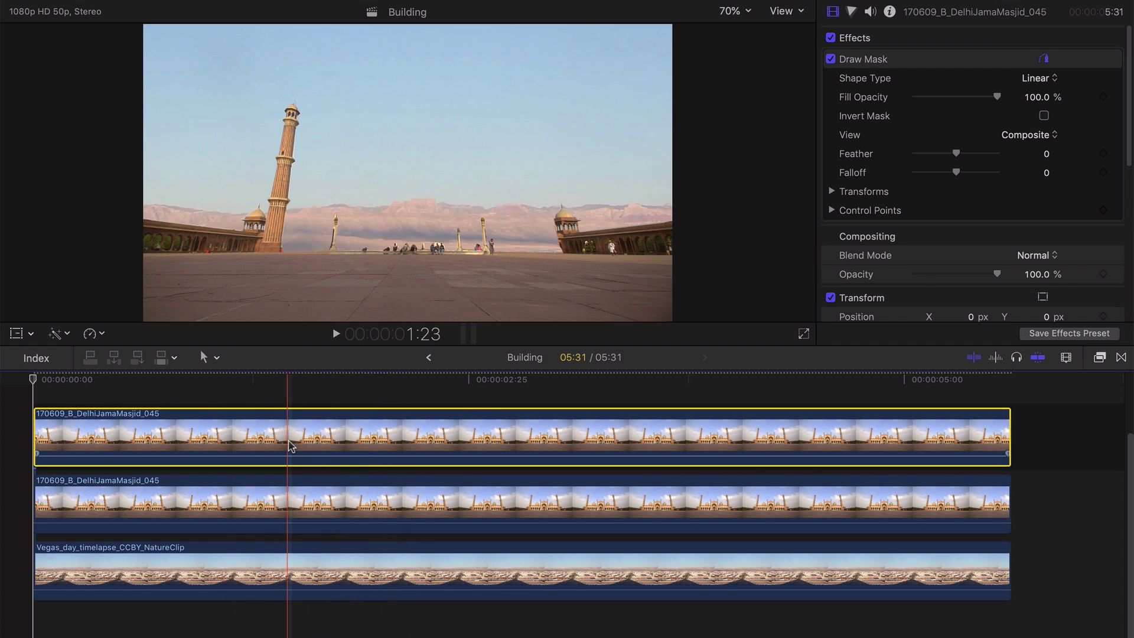
{"action": "left_click", "coordinate": [144, 498]}
{"action": "key", "text": "v"}
{"action": "key", "text": "v"}
{"action": "key", "text": "v"}
{"action": "key", "text": "v"}
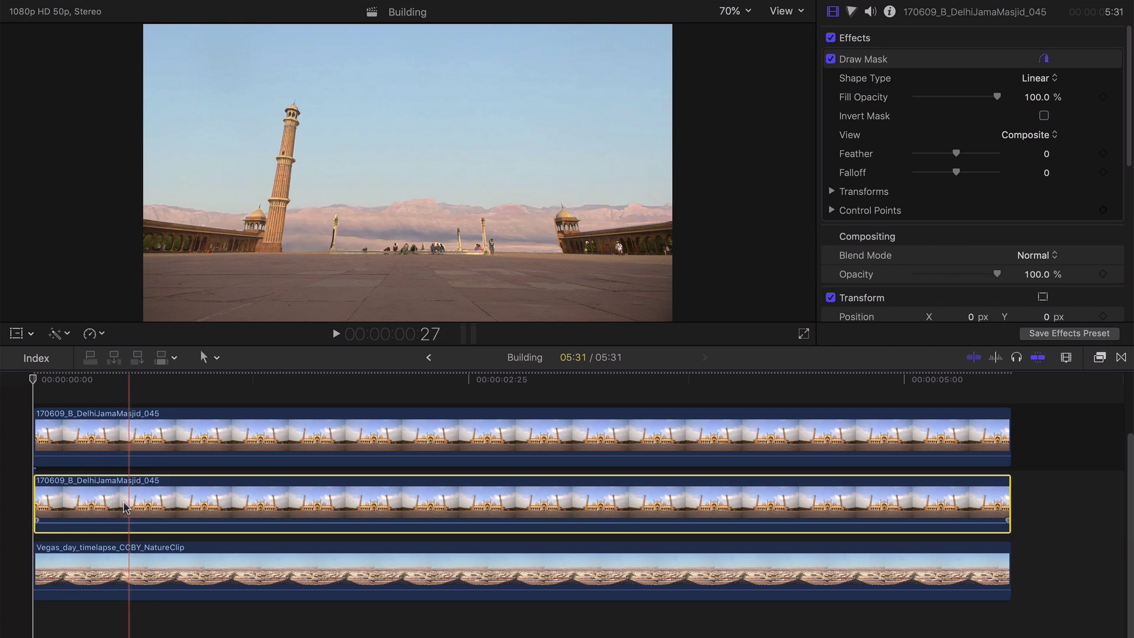
{"action": "left_click", "coordinate": [190, 560]}
{"action": "key", "text": "v"}
{"action": "key", "text": "v"}
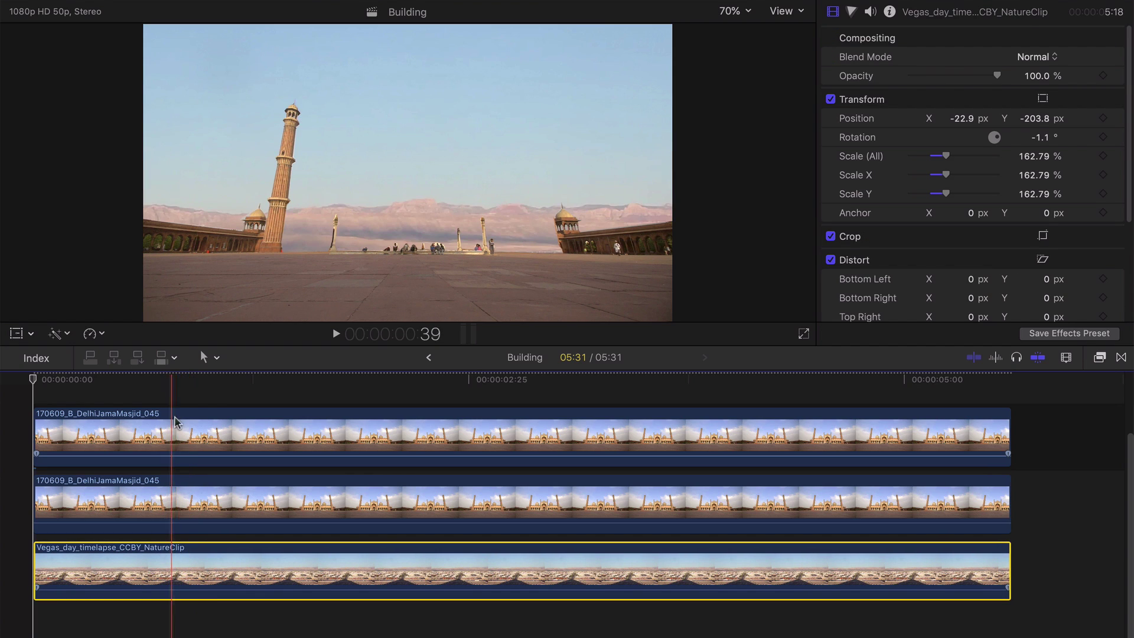
{"action": "left_click", "coordinate": [148, 518]}
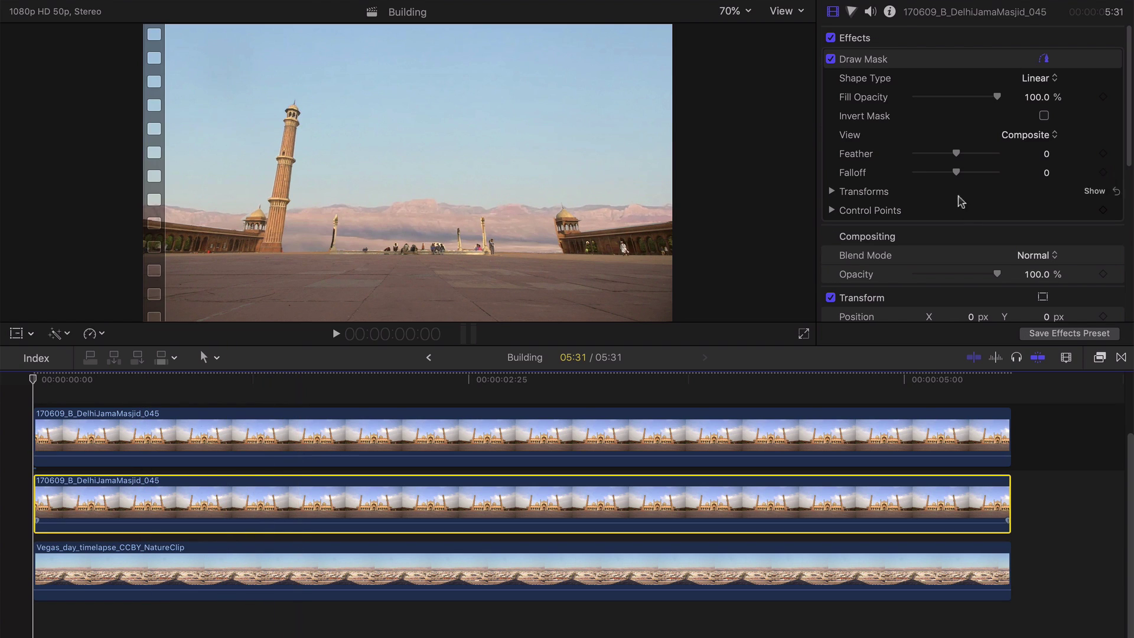
Step: Keyframe the minaret's Position Y from -576.1 px at the start to 0 at 32 frames, then play
{"action": "scroll", "coordinate": [935, 212], "scroll_direction": "down", "scroll_amount": 2}
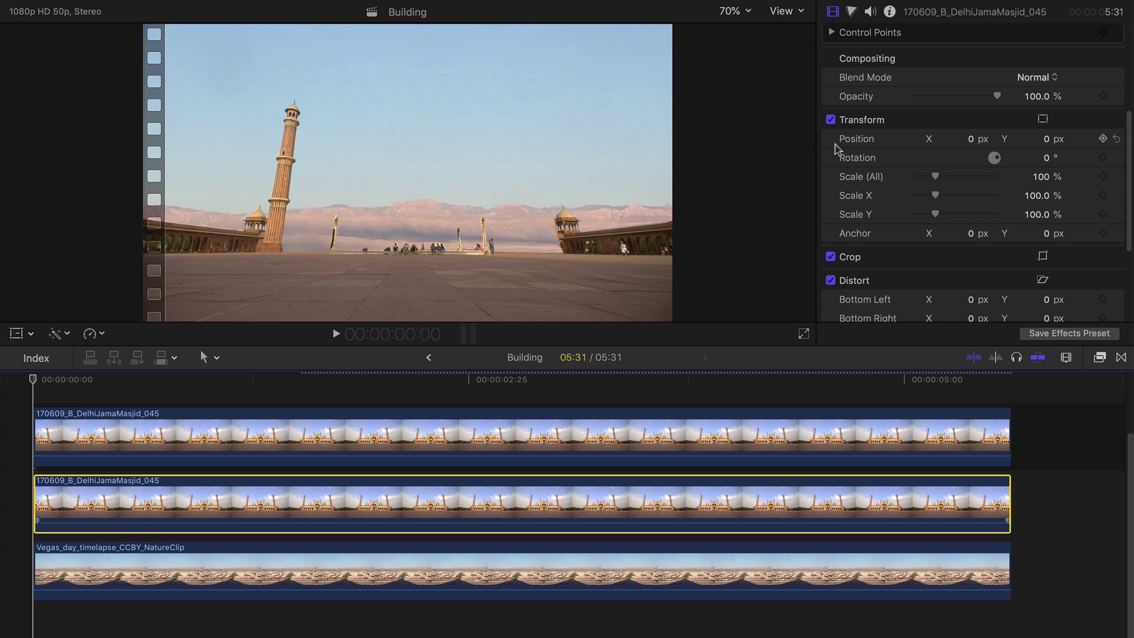
{"action": "scroll", "coordinate": [853, 155], "scroll_direction": "down", "scroll_amount": 1}
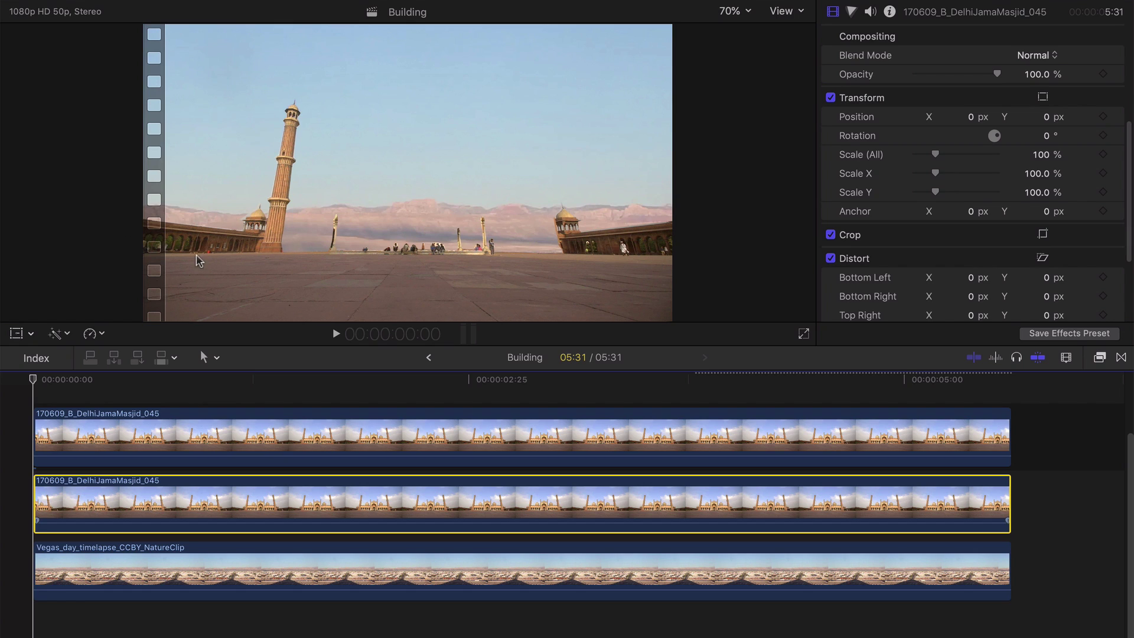
{"action": "left_click_drag", "start_coordinate": [1046, 116], "coordinate": [1046, 117]}
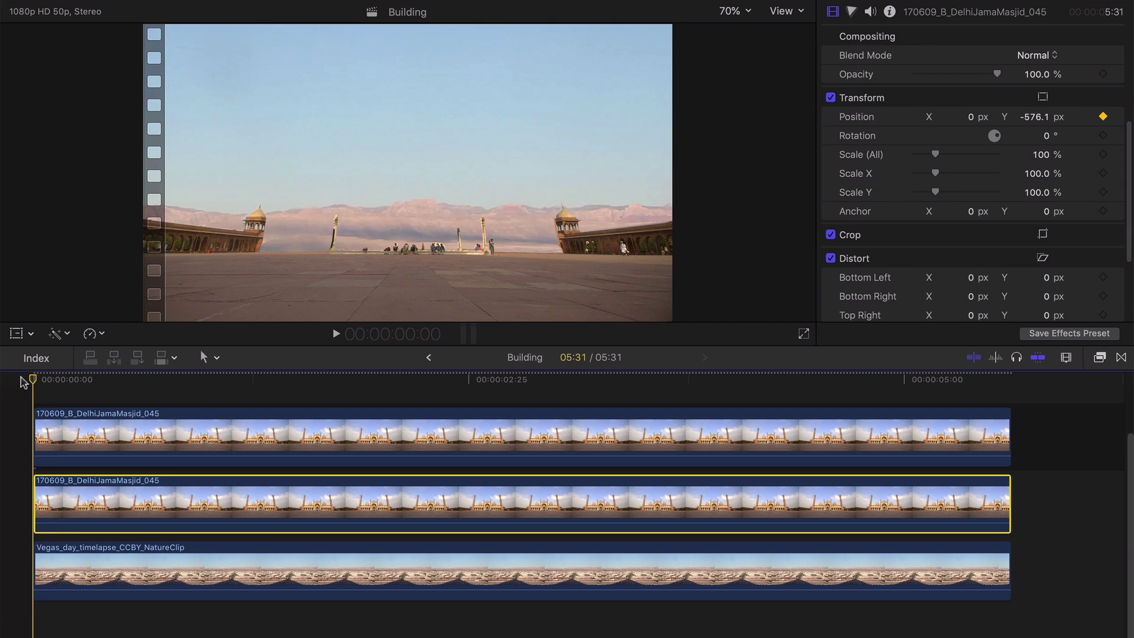
{"action": "key", "text": "space"}
{"action": "key", "text": "space"}
{"action": "left_click_drag", "start_coordinate": [95, 379], "coordinate": [146, 382]}
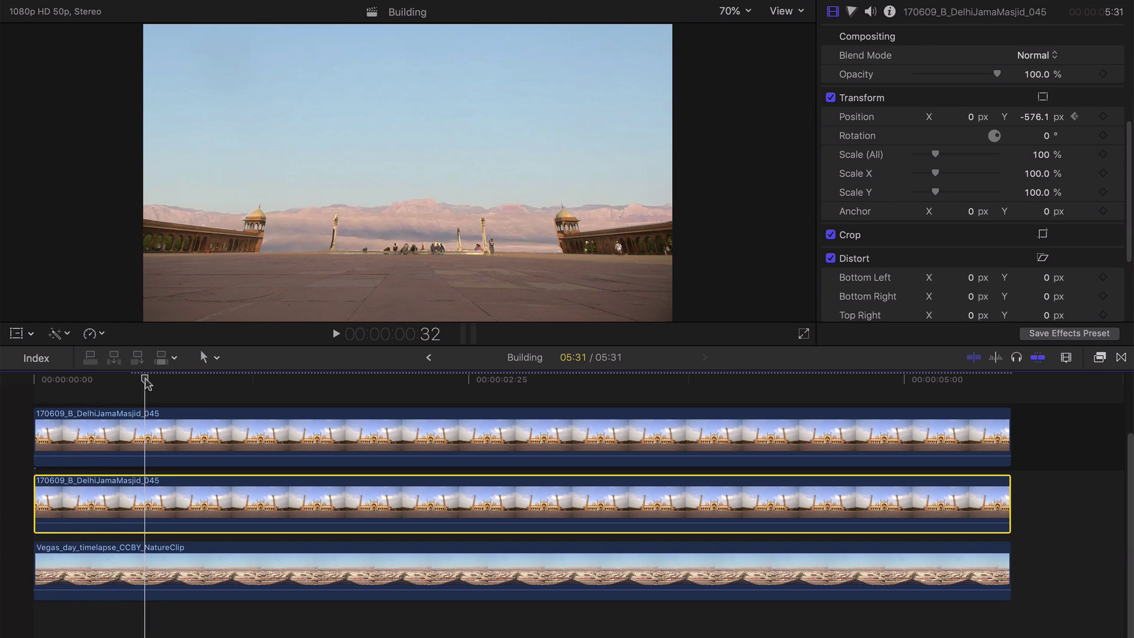
{"action": "left_click", "coordinate": [1041, 118]}
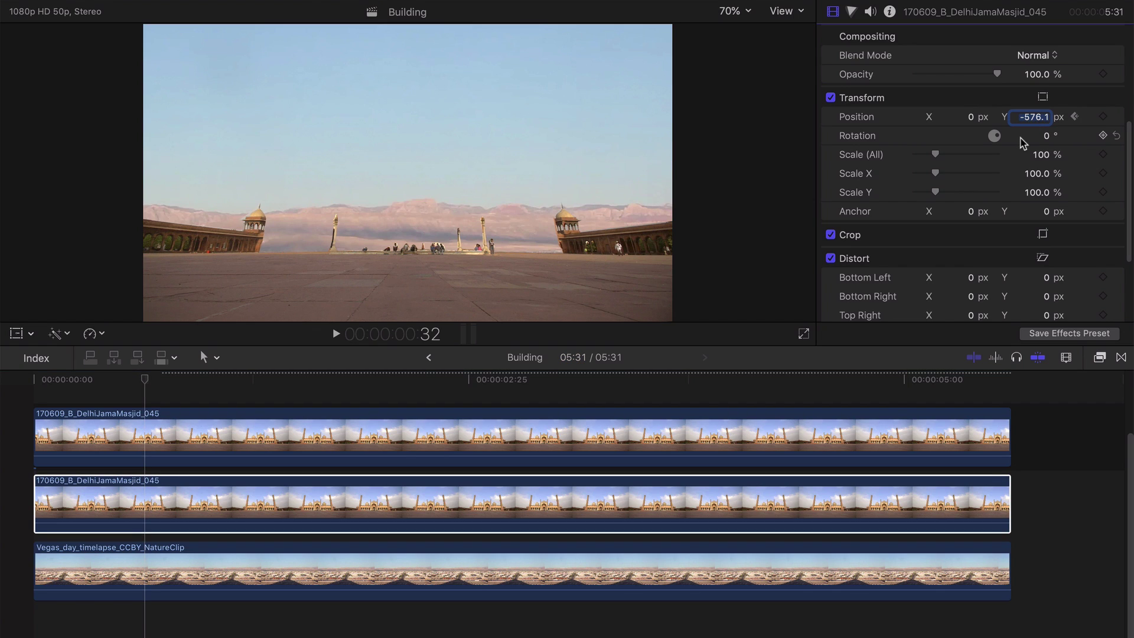
{"action": "key", "text": "Return"}
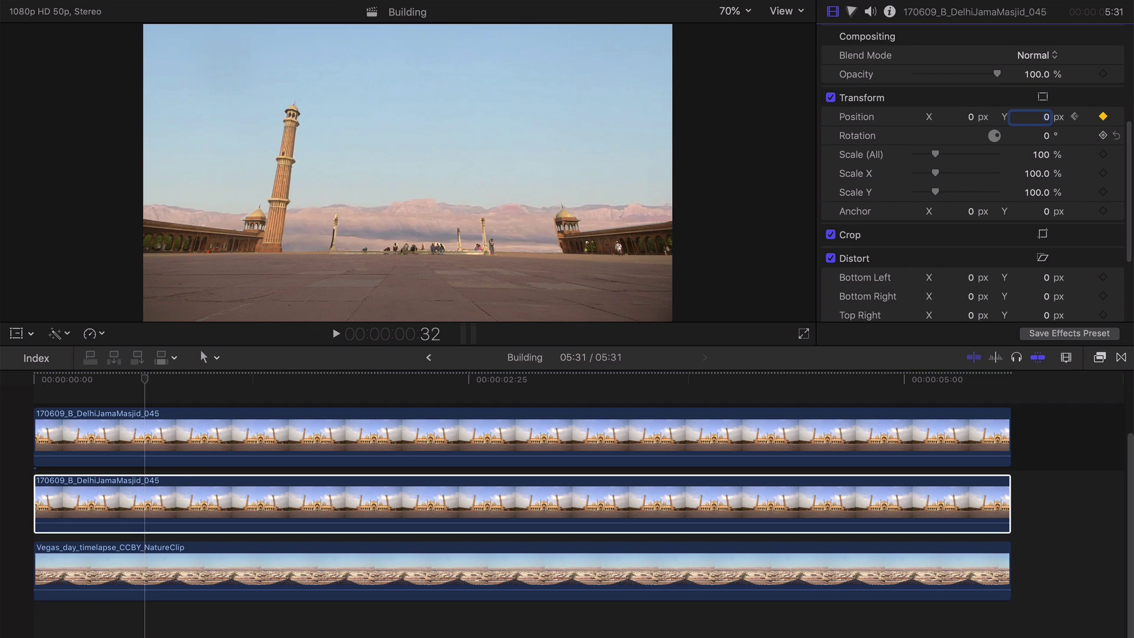
{"action": "key", "text": "space"}
{"action": "key", "text": "space"}
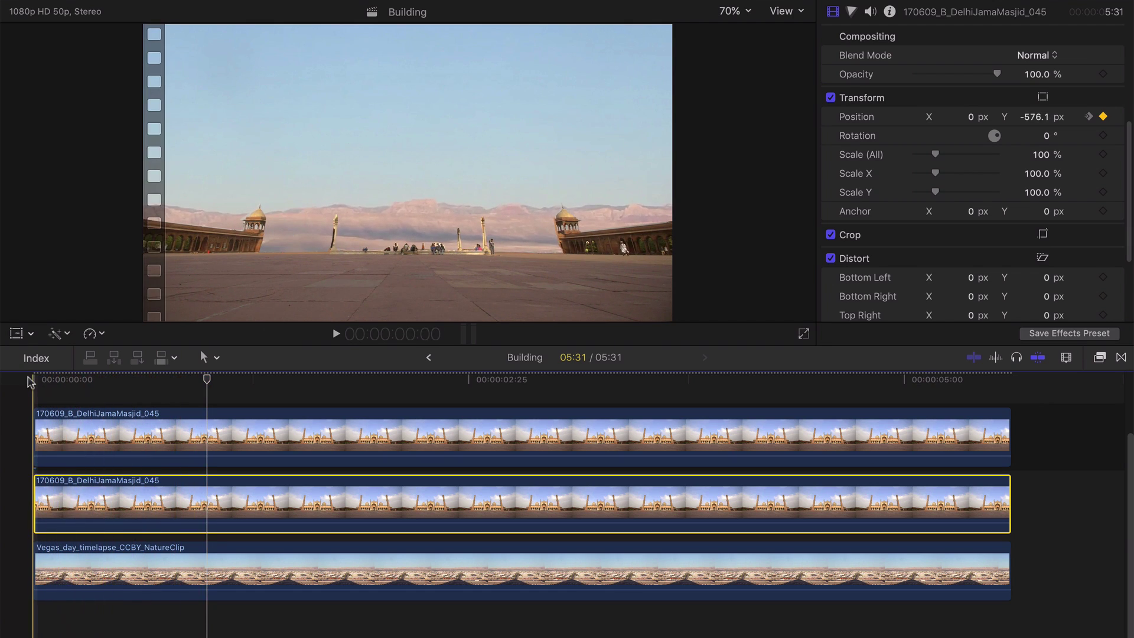
Step: Set the minaret's Position Y to -593.3 px with a keyframe at the clip start
{"action": "key", "text": "space"}
{"action": "left_click", "coordinate": [123, 380]}
{"action": "left_click_drag", "start_coordinate": [131, 381], "coordinate": [228, 382]}
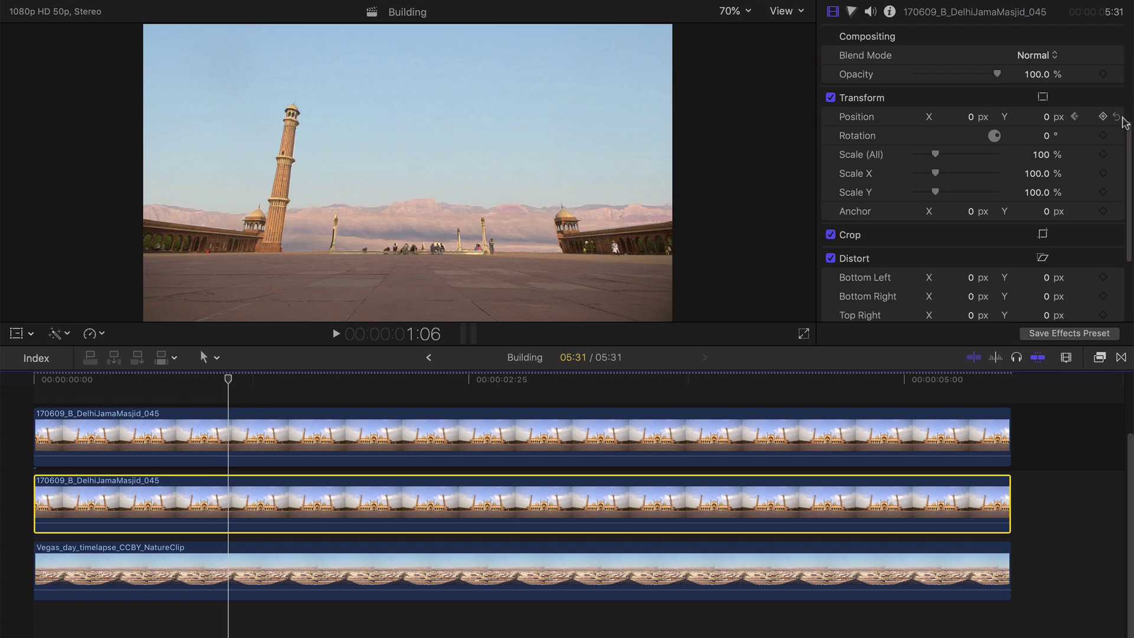
{"action": "left_click_drag", "start_coordinate": [155, 384], "coordinate": [7, 390]}
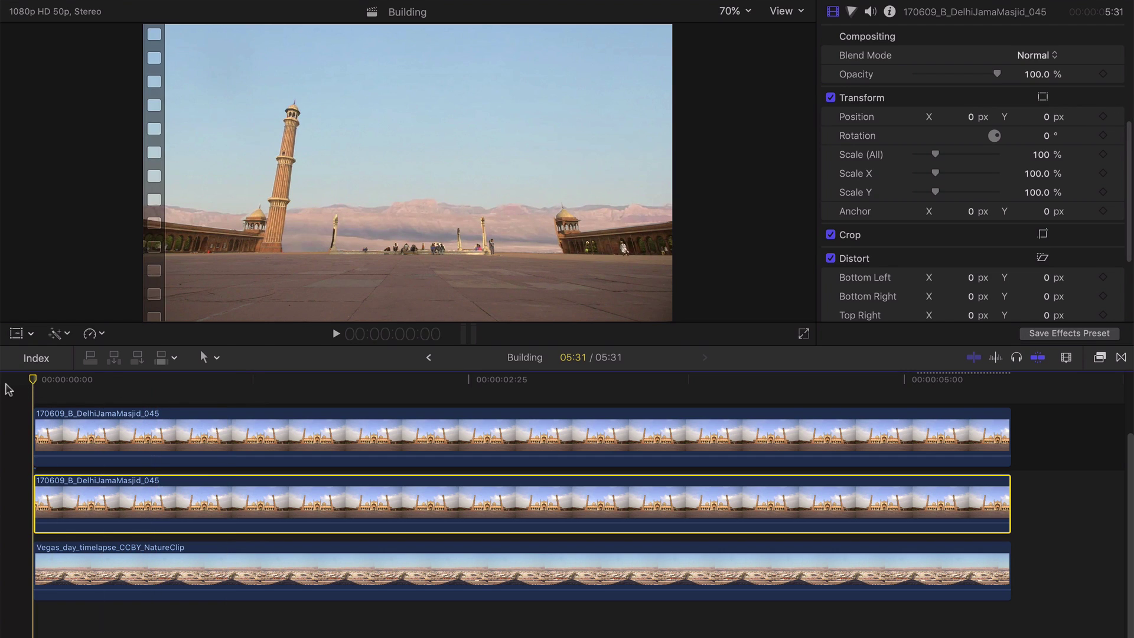
{"action": "left_click_drag", "start_coordinate": [1045, 117], "coordinate": [1046, 118]}
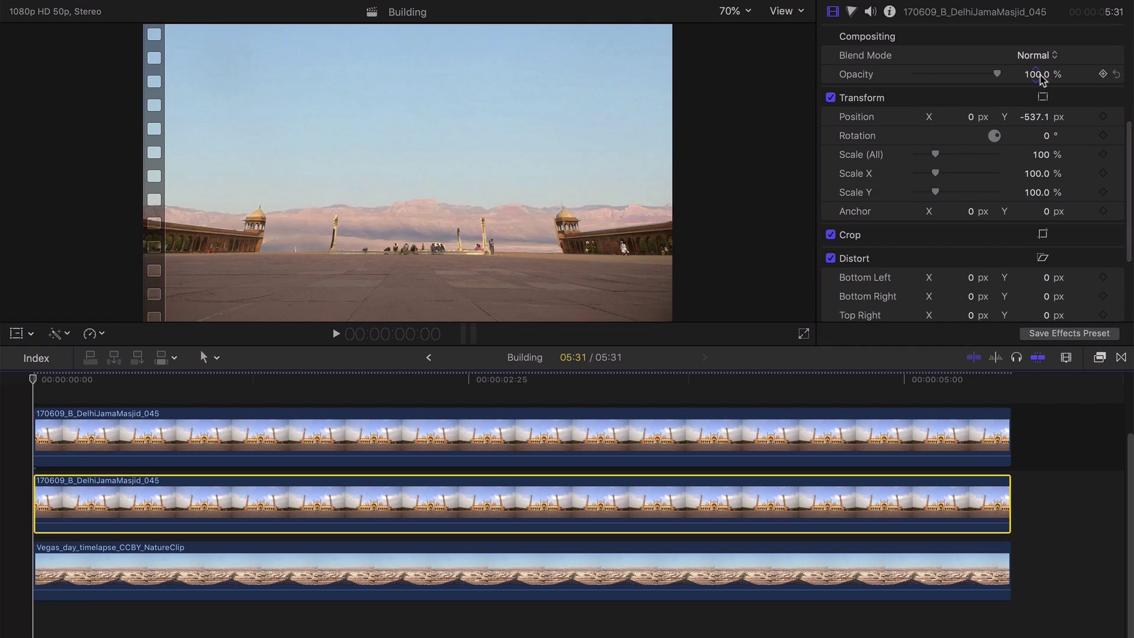
{"action": "left_click", "coordinate": [1103, 117]}
Step: Keyframe Position Y to 0 at 1:07, then play the slower rise from the start
{"action": "left_click_drag", "start_coordinate": [37, 383], "coordinate": [232, 384]}
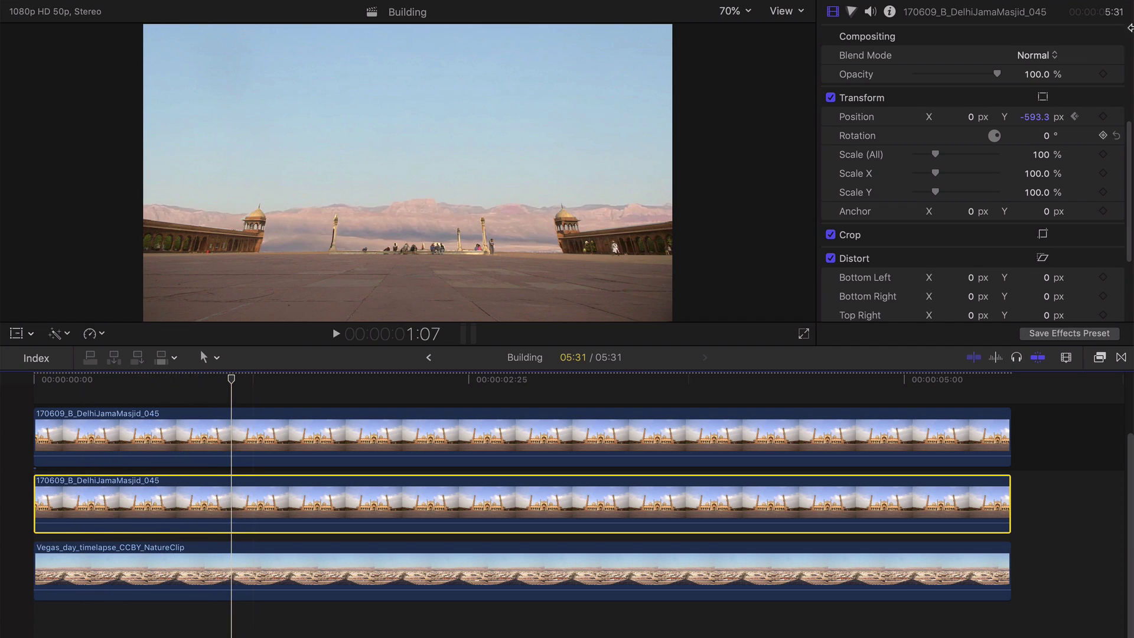
{"action": "left_click", "coordinate": [1036, 116]}
{"action": "type", "text": "0"}
{"action": "key", "text": "Return"}
{"action": "key", "text": "Home"}
{"action": "key", "text": "space"}
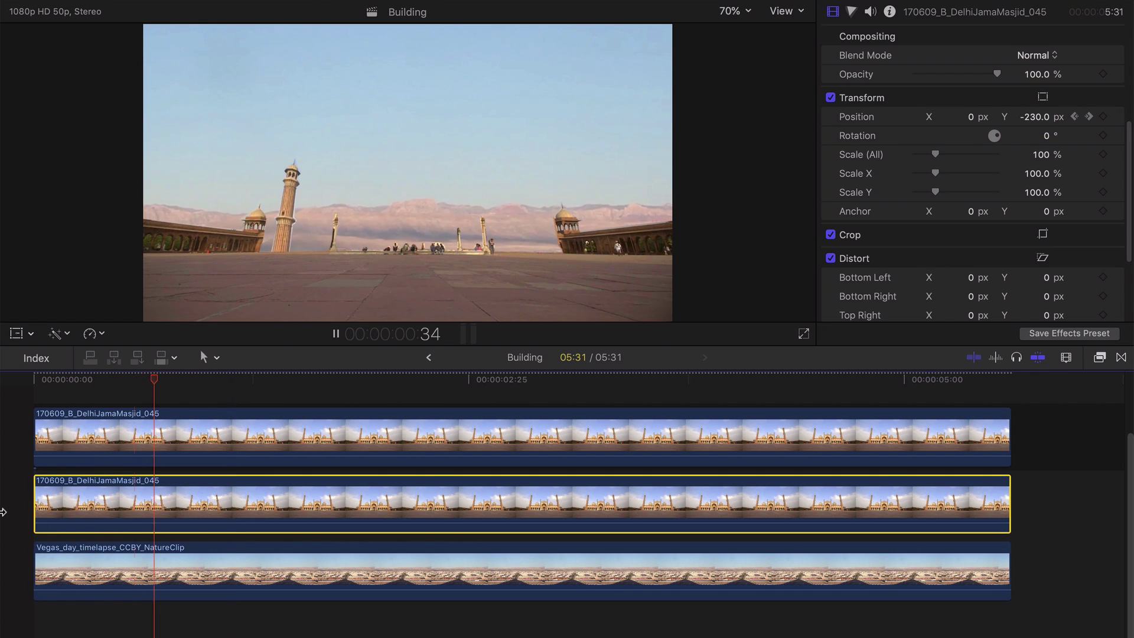
{"action": "key", "text": "space"}
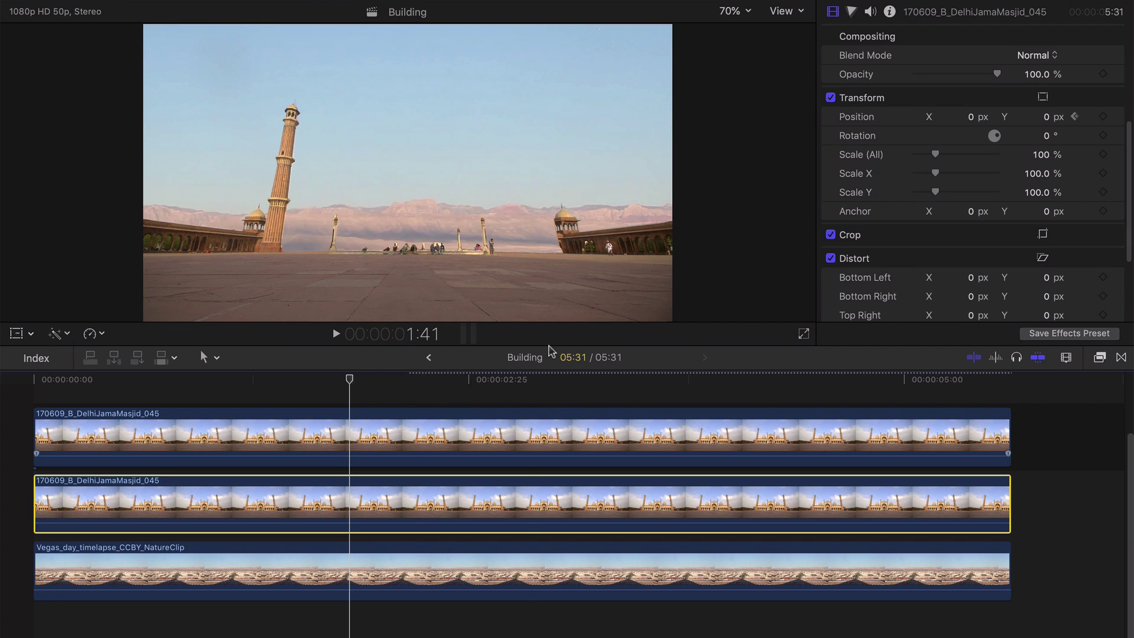
Step: Check the top mosque layer with V and Option-drag a new copy onto another lane
{"action": "left_click", "coordinate": [309, 436]}
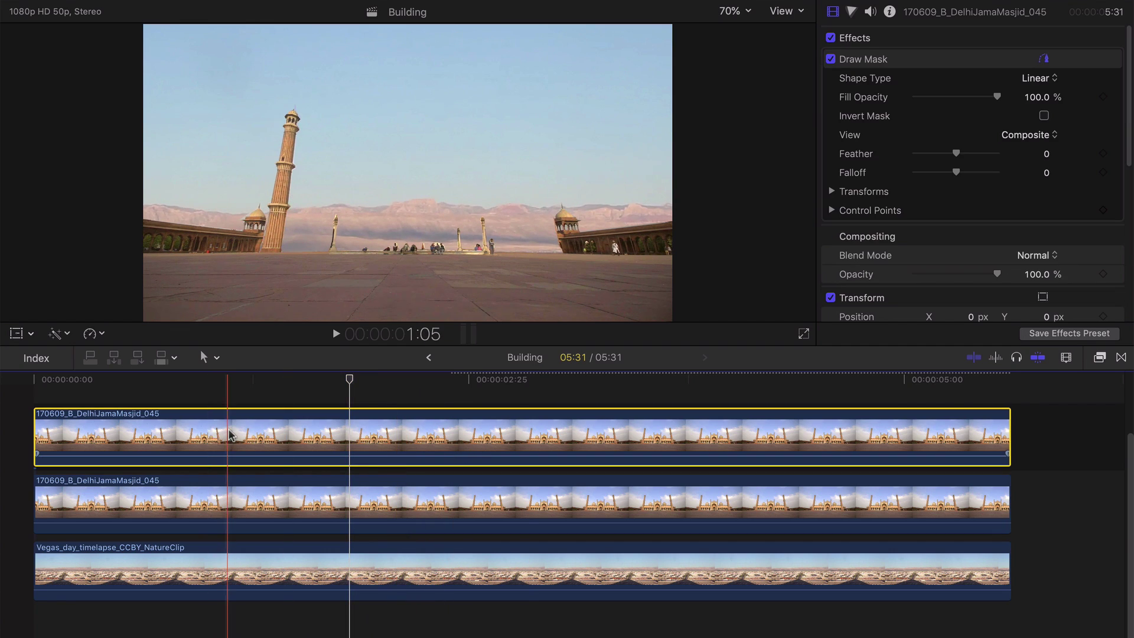
{"action": "key", "text": "v"}
{"action": "key", "text": "v"}
{"action": "scroll", "coordinate": [220, 436], "scroll_direction": "up", "scroll_amount": 2}
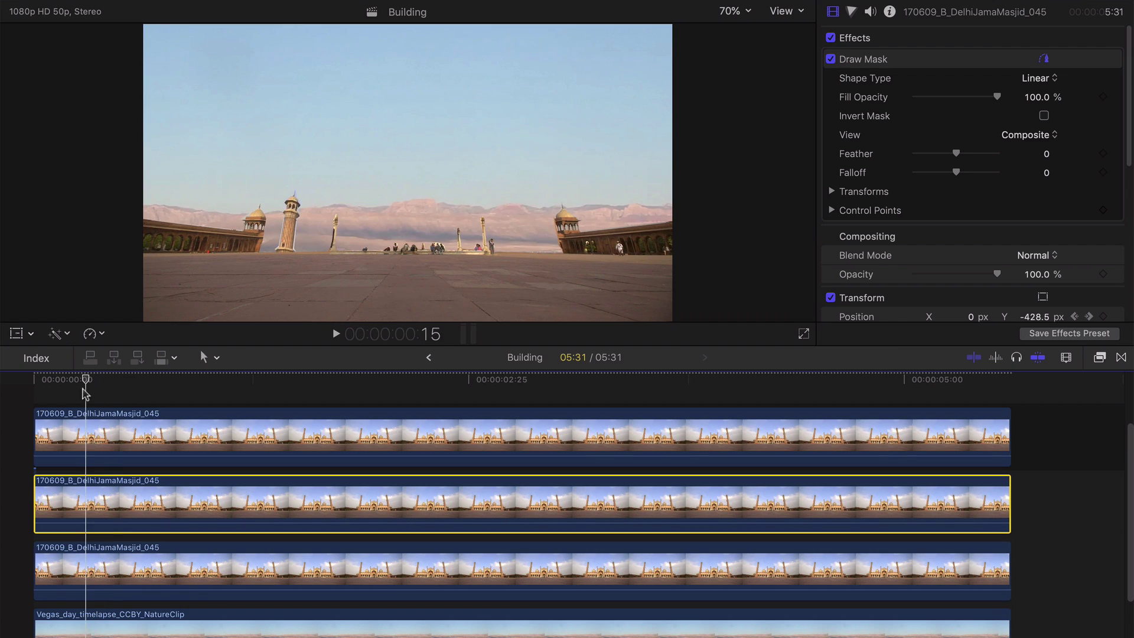
{"action": "left_click_drag", "start_coordinate": [83, 388], "coordinate": [130, 391]}
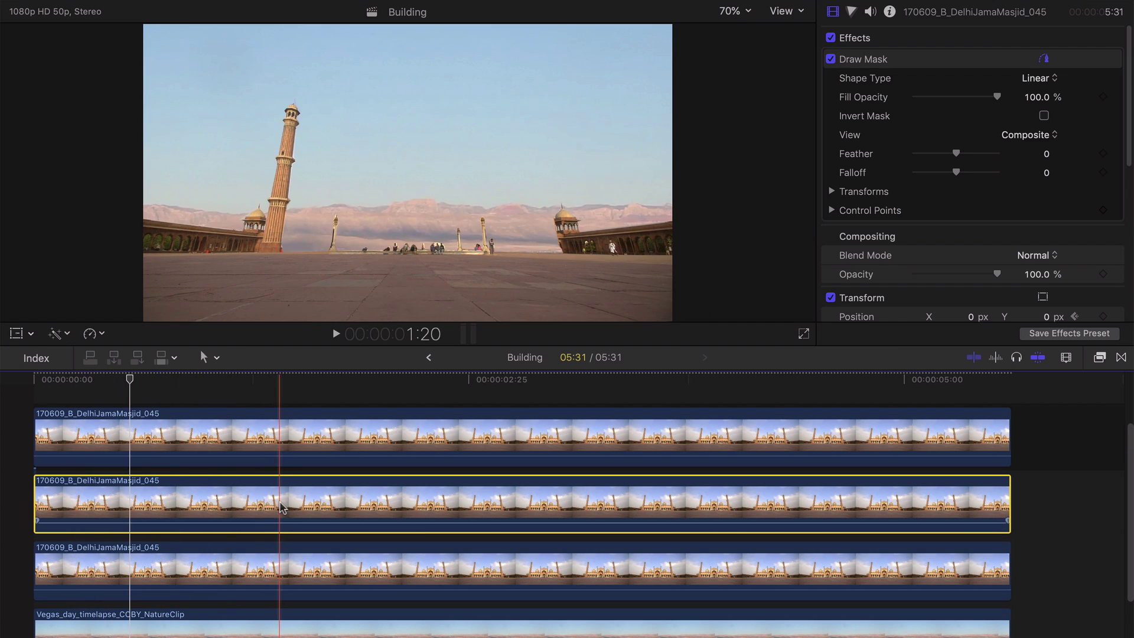
Step: Reset the copy's Draw Mask and Transform at the timeline start, then choose Draw Mask
{"action": "left_click", "coordinate": [1115, 58]}
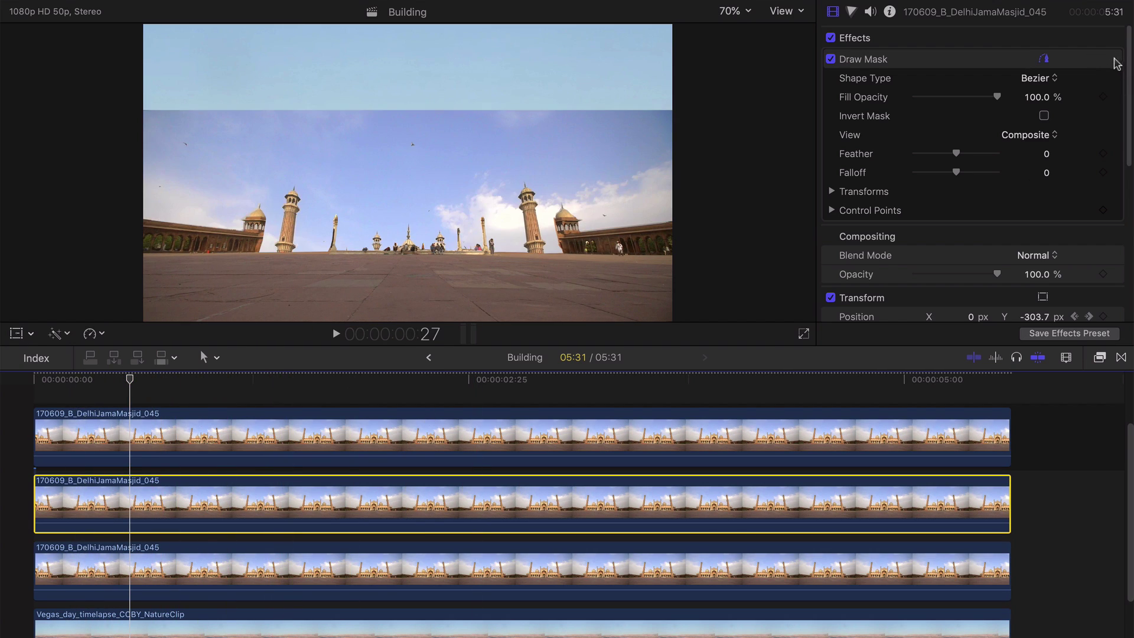
{"action": "left_click_drag", "start_coordinate": [277, 382], "coordinate": [23, 396]}
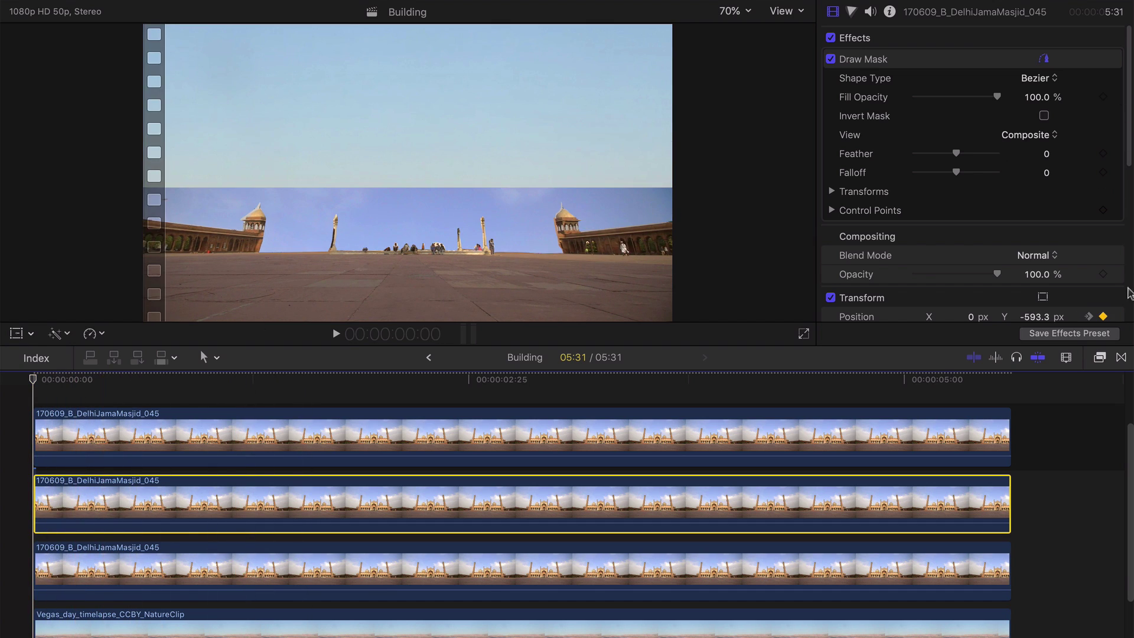
{"action": "scroll", "coordinate": [1076, 293], "scroll_direction": "down", "scroll_amount": 1}
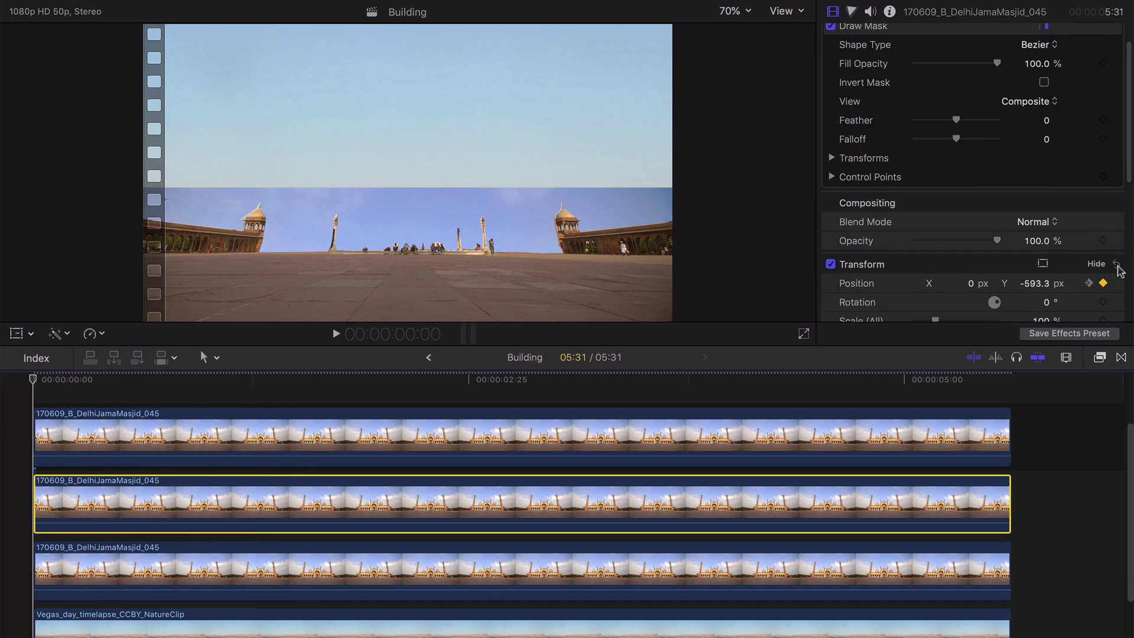
{"action": "left_click", "coordinate": [1117, 265]}
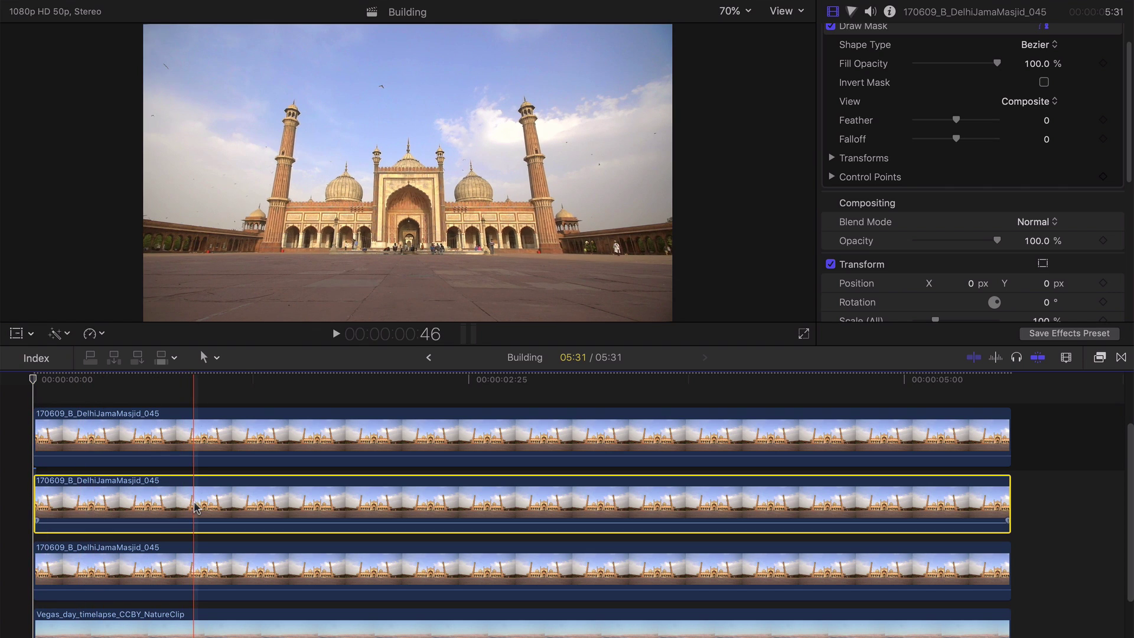
{"action": "scroll", "coordinate": [939, 98], "scroll_direction": "up", "scroll_amount": 1}
{"action": "scroll", "coordinate": [939, 98], "scroll_direction": "up", "scroll_amount": 1}
{"action": "left_click", "coordinate": [924, 59]}
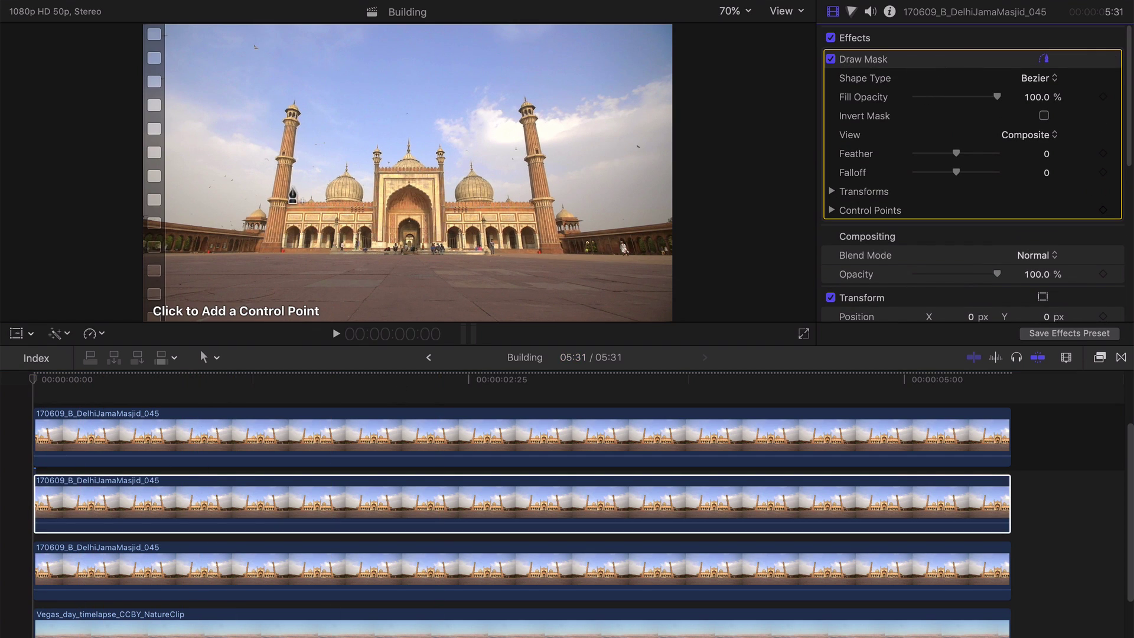
Step: Zoom the viewer to 200% on the building and undo a stray two-point mask
{"action": "left_click", "coordinate": [735, 11]}
{"action": "left_click", "coordinate": [742, 119]}
{"action": "scroll", "coordinate": [407, 173], "scroll_direction": "down", "scroll_amount": 5}
{"action": "scroll", "coordinate": [407, 173], "scroll_direction": "left", "scroll_amount": 5}
{"action": "left_click", "coordinate": [231, 263]}
{"action": "left_click", "coordinate": [250, 117]}
{"action": "key", "text": "super+z"}
{"action": "key", "text": "super+z"}
Step: Trace and close a Bezier mask around the arched facade, then set the viewer to Fit
{"action": "left_click", "coordinate": [220, 258]}
{"action": "left_click", "coordinate": [228, 186]}
{"action": "left_click", "coordinate": [234, 129]}
{"action": "left_click", "coordinate": [242, 111]}
{"action": "left_click", "coordinate": [257, 114]}
{"action": "left_click", "coordinate": [359, 115]}
{"action": "left_click", "coordinate": [487, 115]}
{"action": "left_click", "coordinate": [473, 259]}
{"action": "left_click", "coordinate": [220, 258]}
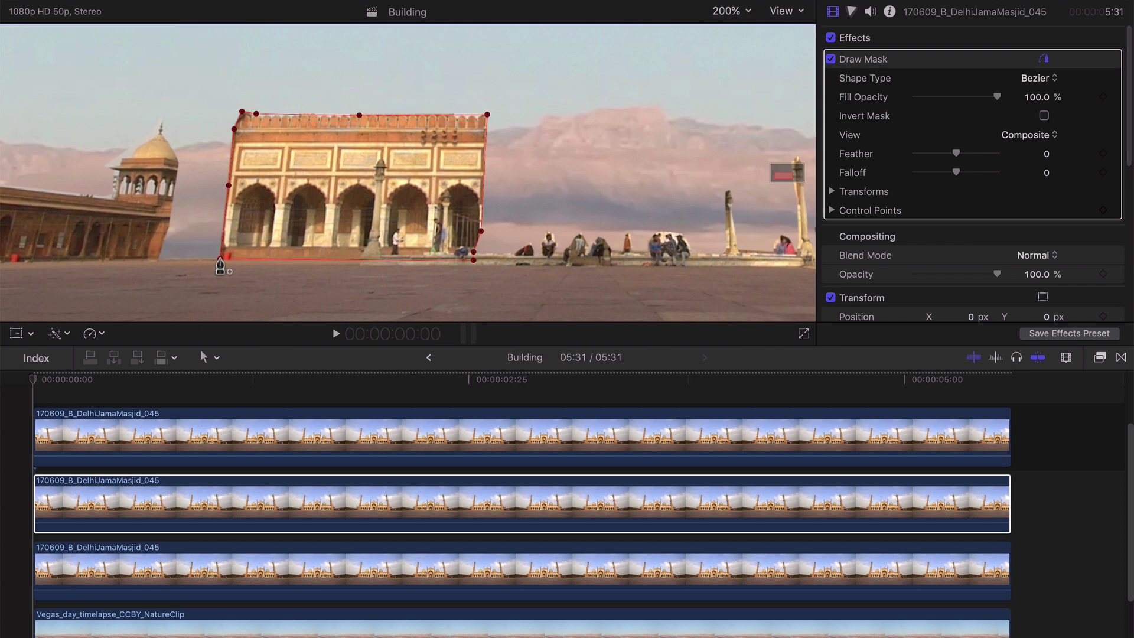
{"action": "left_click", "coordinate": [729, 13]}
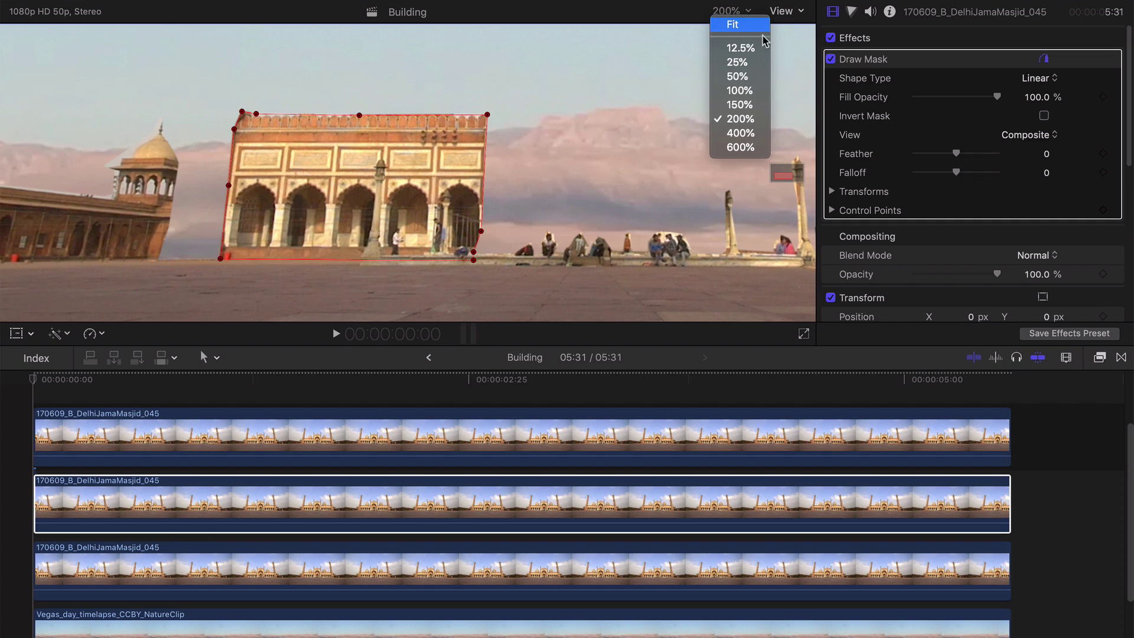
{"action": "left_click", "coordinate": [734, 23]}
Step: Keyframe the facade's Position Y from -214.1 px at frame 0 to 0 px at 32 frames
{"action": "scroll", "coordinate": [872, 237], "scroll_direction": "down", "scroll_amount": 4}
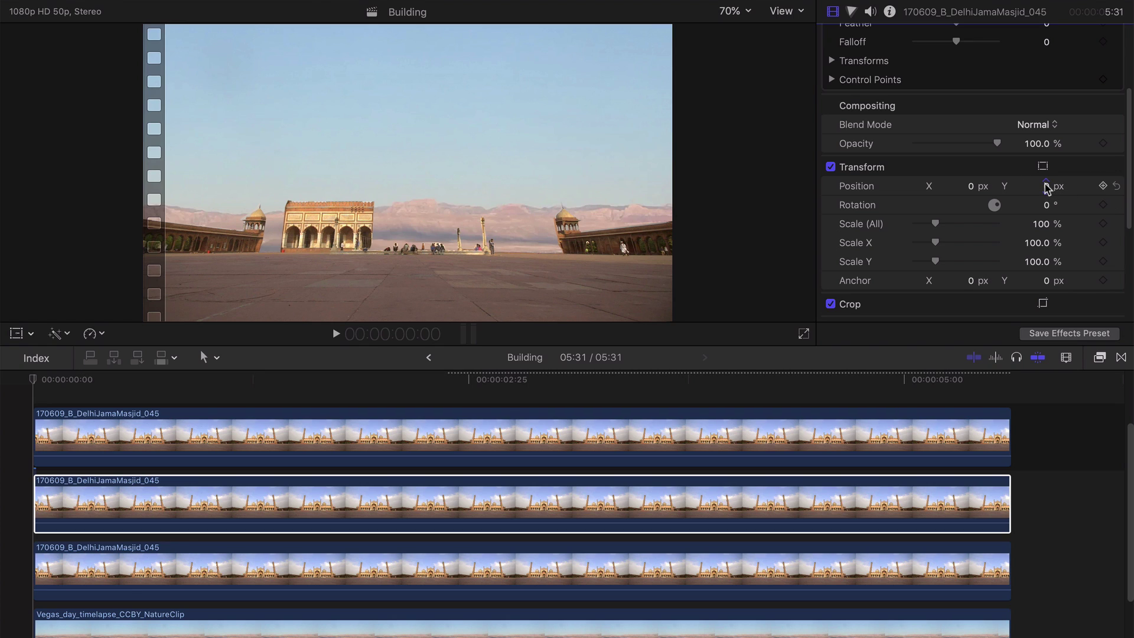
{"action": "left_click_drag", "start_coordinate": [1041, 186], "coordinate": [1040, 248]}
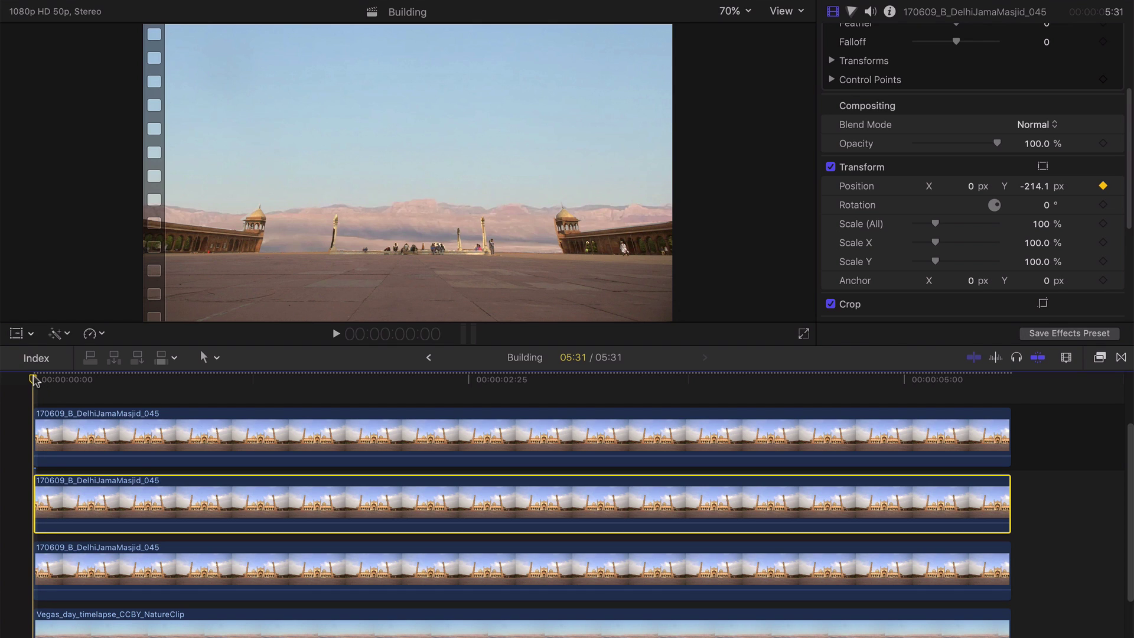
{"action": "left_click_drag", "start_coordinate": [45, 383], "coordinate": [127, 390]}
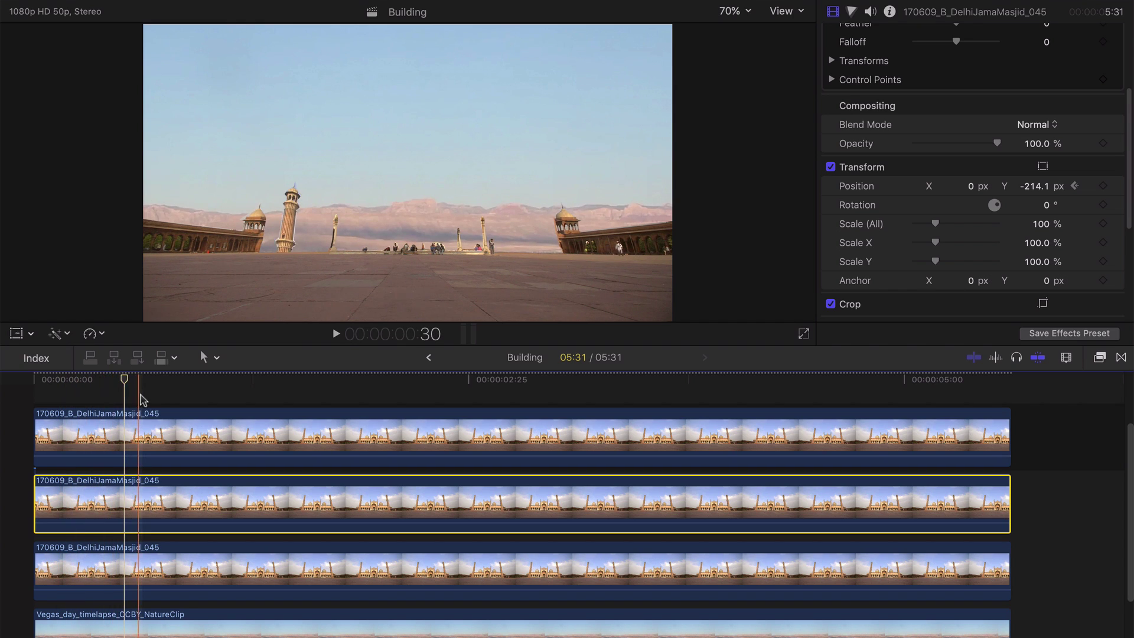
{"action": "left_click_drag", "start_coordinate": [136, 382], "coordinate": [147, 385]}
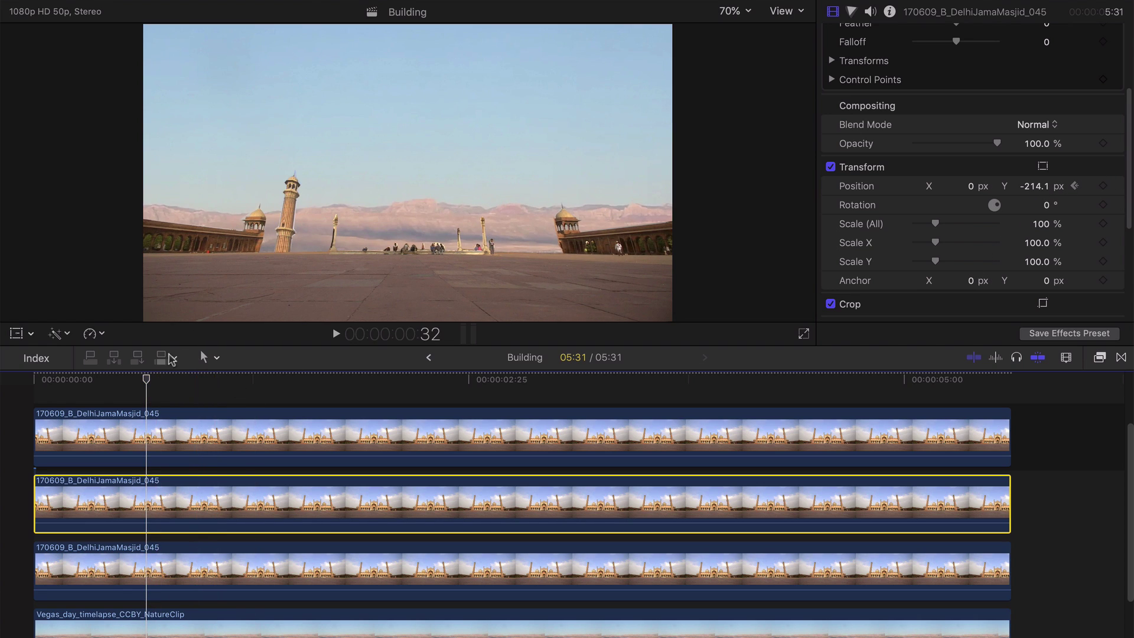
{"action": "left_click", "coordinate": [1039, 187]}
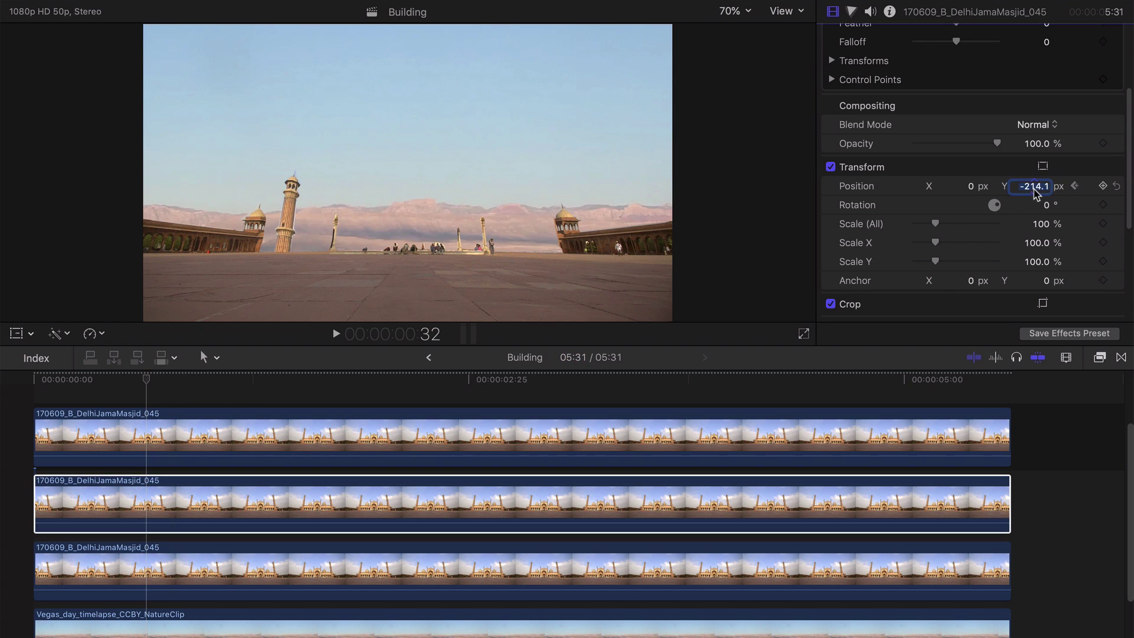
{"action": "type", "text": "0"}
{"action": "key", "text": "Return"}
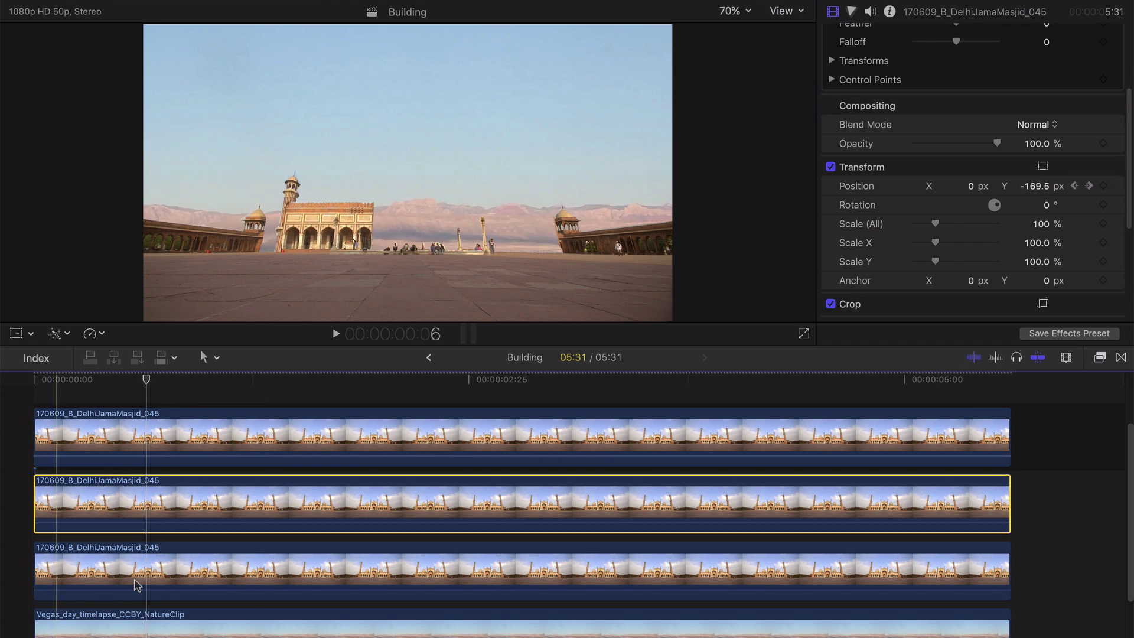
Step: Play back and scrub the facade rising into place from the start
{"action": "left_click_drag", "start_coordinate": [151, 385], "coordinate": [173, 383]}
{"action": "left_click", "coordinate": [12, 392]}
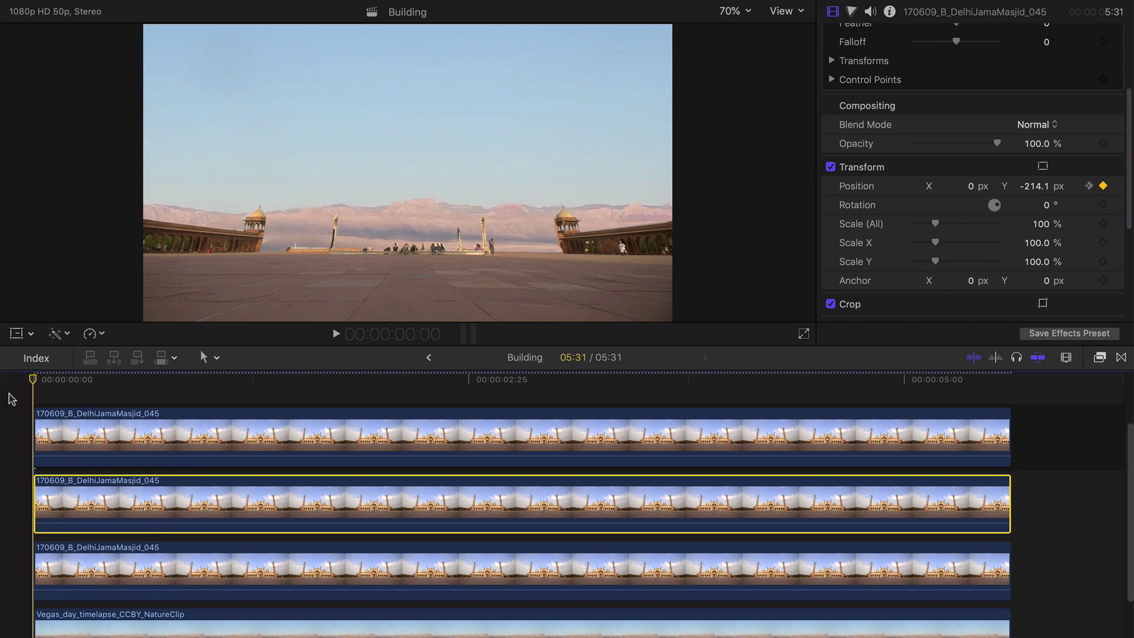
{"action": "key", "text": "space"}
{"action": "key", "text": "space"}
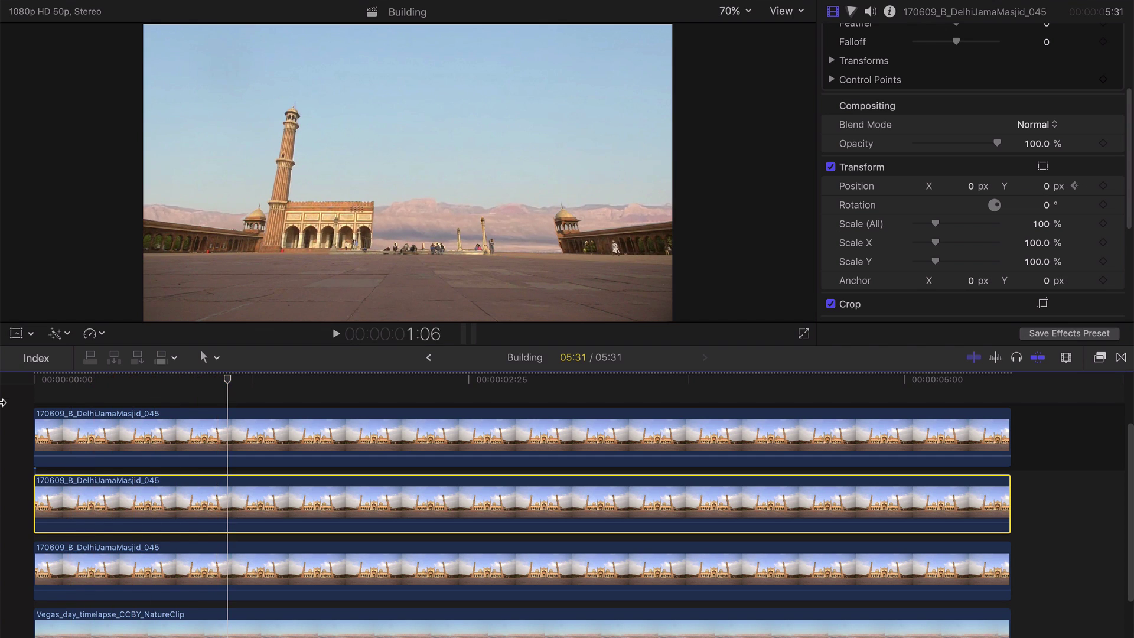
{"action": "key", "text": "space"}
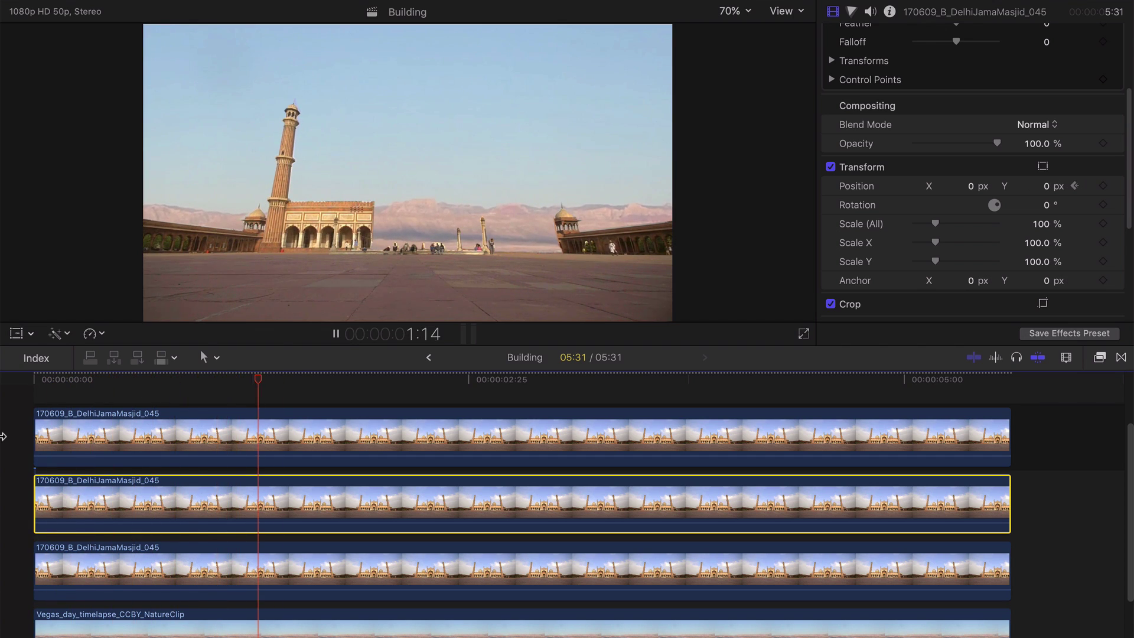
{"action": "key", "text": "space"}
{"action": "left_click_drag", "start_coordinate": [89, 379], "coordinate": [338, 495]}
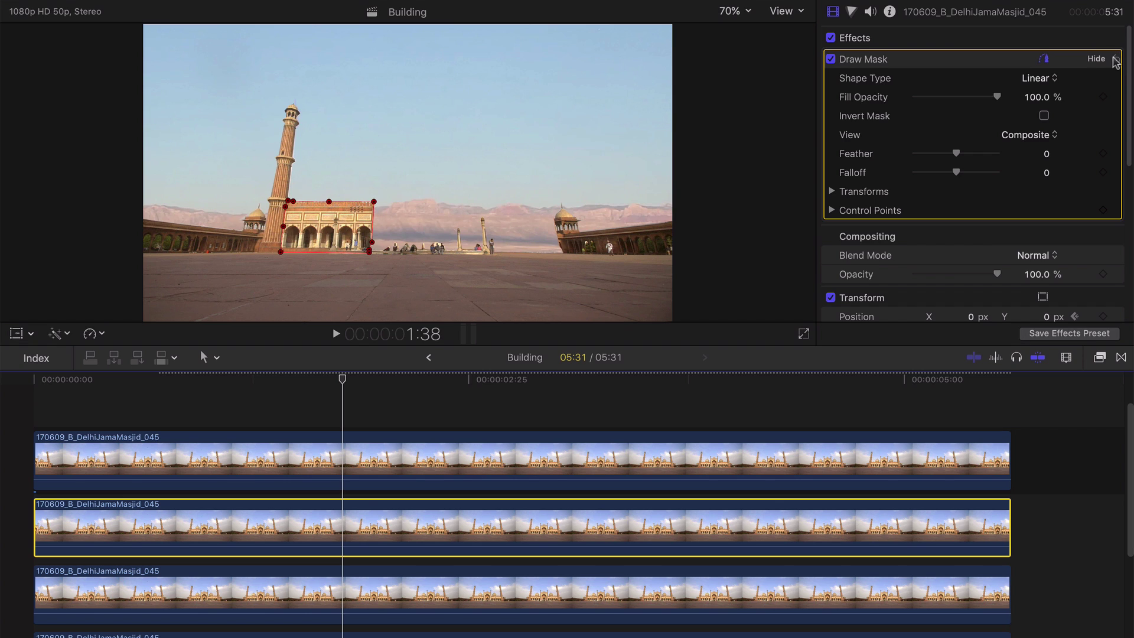
Step: Reset the next mosque layer's Draw Mask, go to frame 11 and zoom to 200%
{"action": "left_click", "coordinate": [1115, 60]}
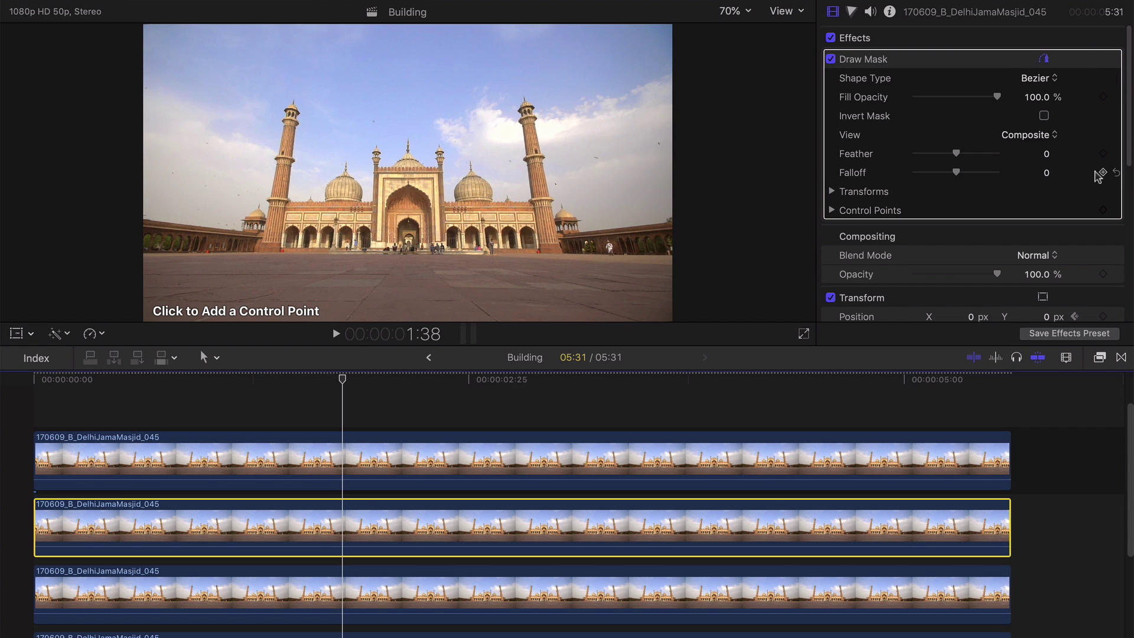
{"action": "scroll", "coordinate": [1092, 192], "scroll_direction": "down", "scroll_amount": 3}
{"action": "scroll", "coordinate": [1095, 191], "scroll_direction": "down", "scroll_amount": 5}
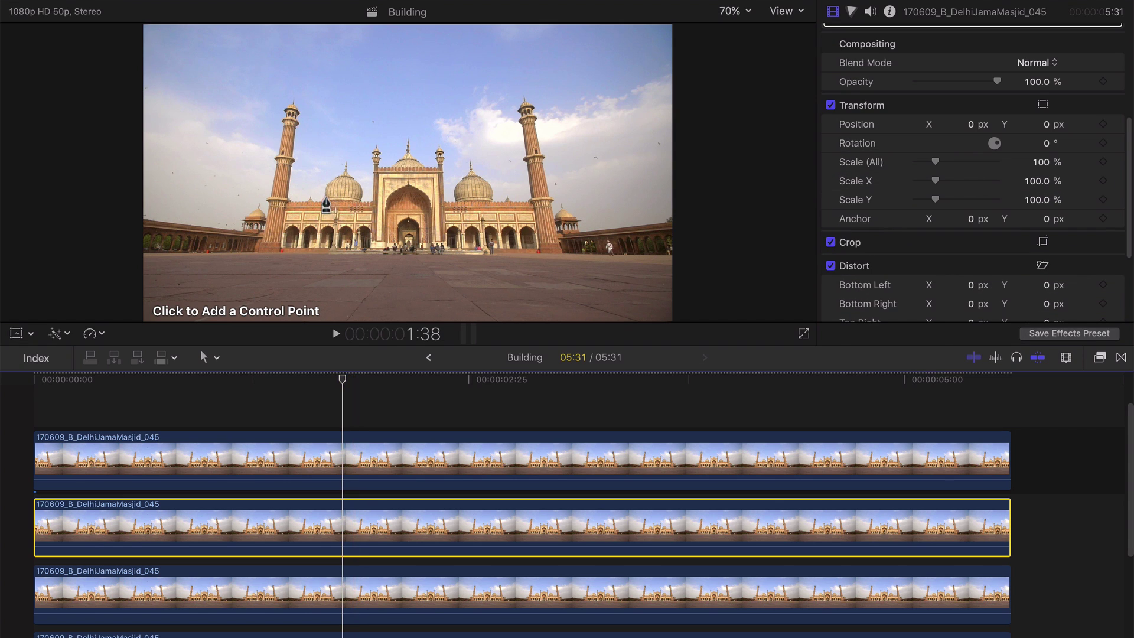
{"action": "left_click_drag", "start_coordinate": [325, 383], "coordinate": [73, 385]}
{"action": "left_click", "coordinate": [734, 12]}
{"action": "left_click", "coordinate": [735, 130]}
Step: Place mask points around the left dome and close the path
{"action": "left_click", "coordinate": [726, 12]}
{"action": "left_click", "coordinate": [732, 117]}
{"action": "left_click_drag", "start_coordinate": [787, 173], "coordinate": [783, 174]}
{"action": "left_click", "coordinate": [317, 206]}
{"action": "left_click", "coordinate": [316, 181]}
{"action": "left_click", "coordinate": [327, 151]}
{"action": "left_click", "coordinate": [351, 135]}
{"action": "left_click", "coordinate": [371, 121]}
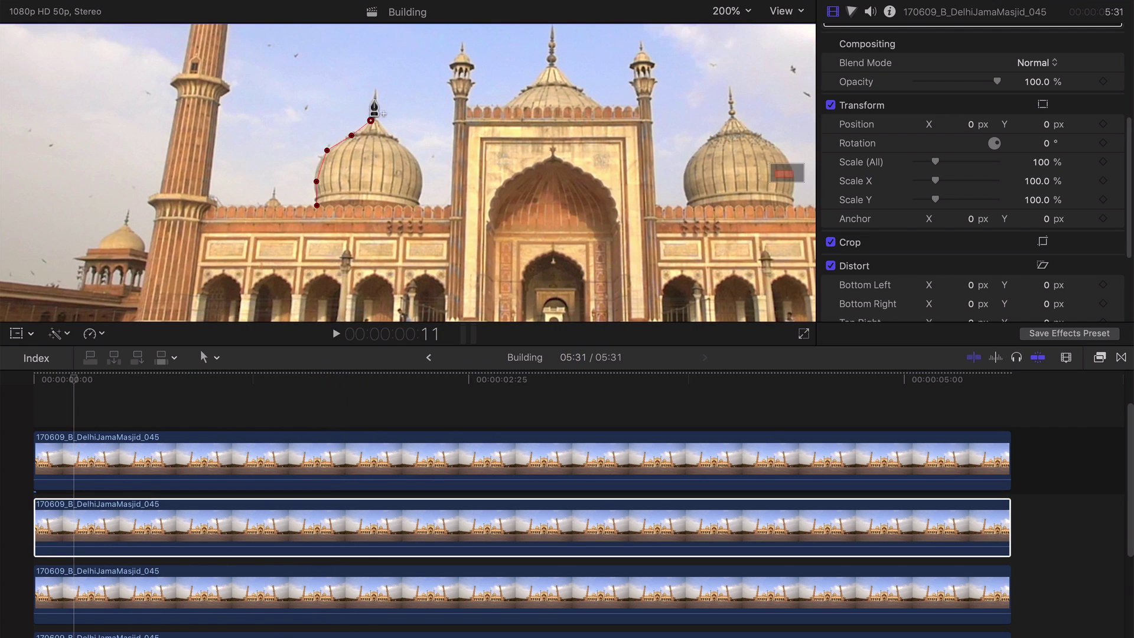
{"action": "left_click", "coordinate": [318, 206]}
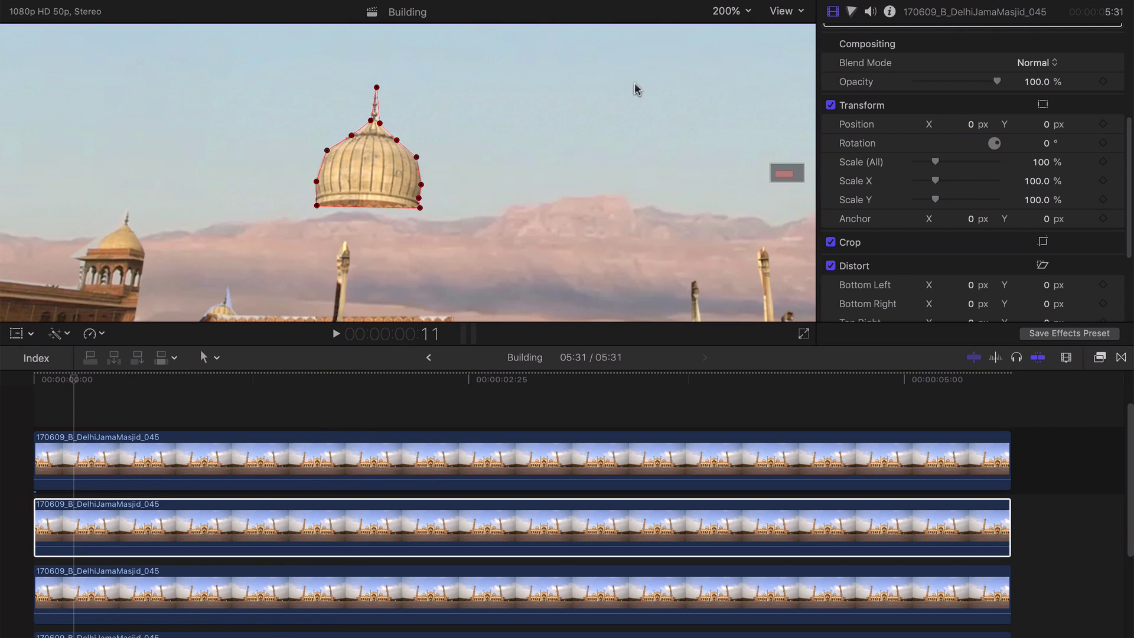
Step: Set the viewer back to Fit and return to the timeline start
{"action": "left_click", "coordinate": [749, 12]}
{"action": "left_click", "coordinate": [732, 23]}
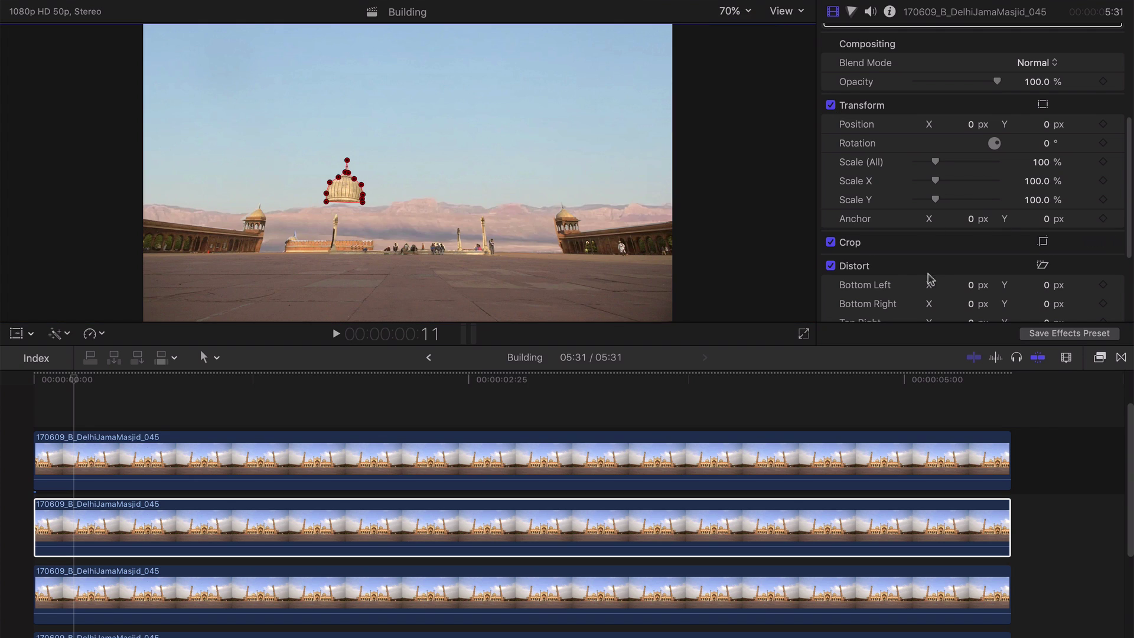
{"action": "scroll", "coordinate": [941, 273], "scroll_direction": "down", "scroll_amount": 4}
{"action": "scroll", "coordinate": [945, 164], "scroll_direction": "up", "scroll_amount": 8}
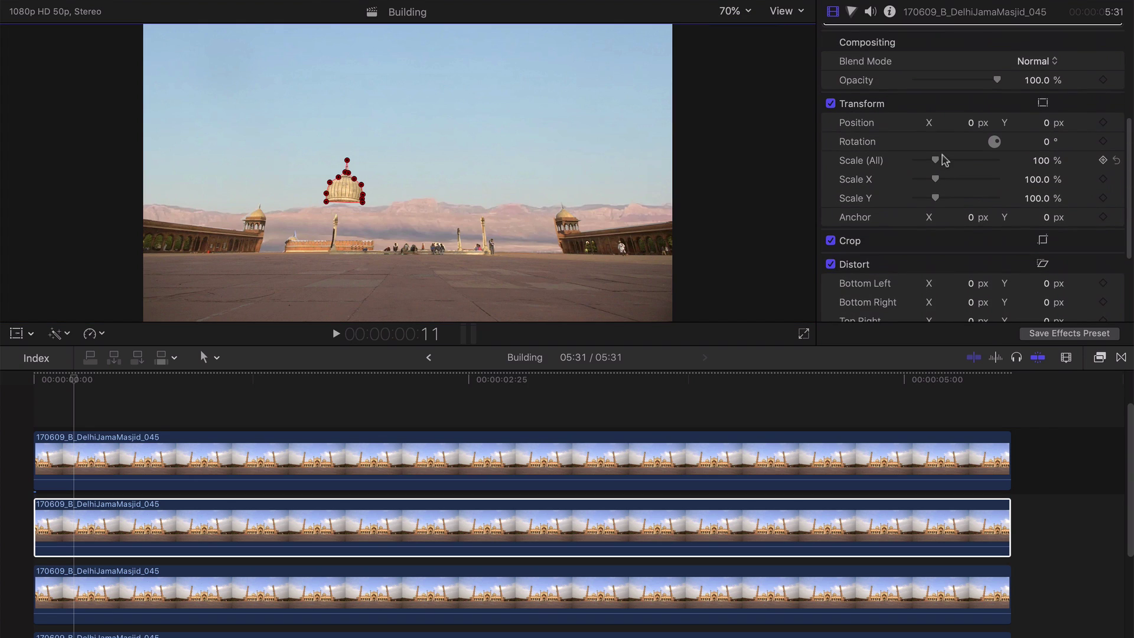
{"action": "left_click_drag", "start_coordinate": [75, 382], "coordinate": [33, 385]}
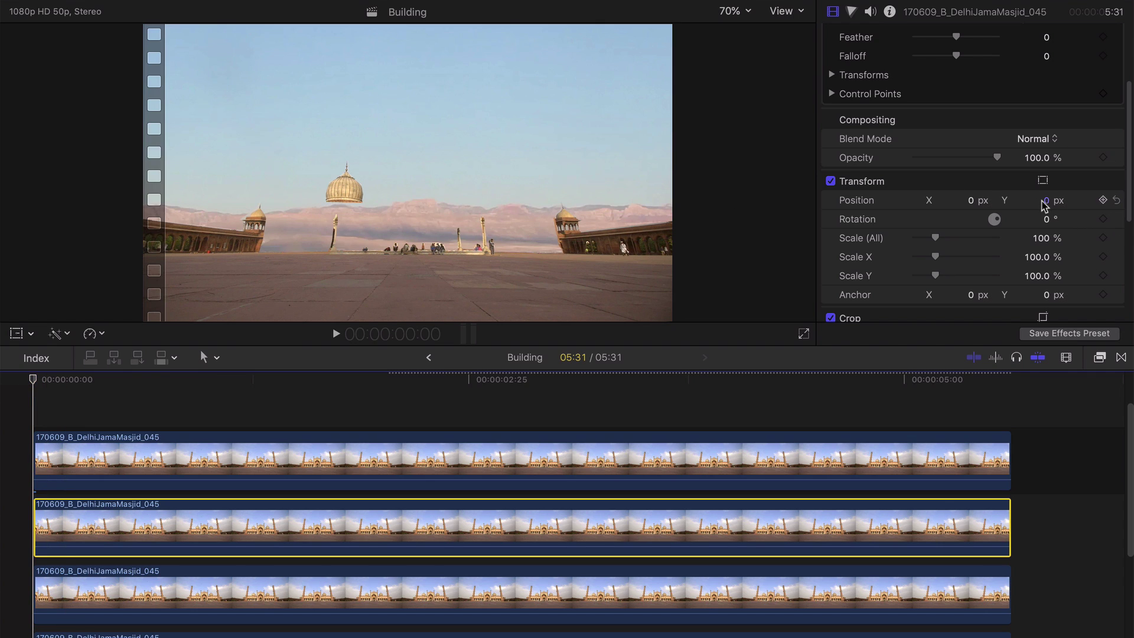
Step: Lower the dome layer to Position Y -353.2 and check the layers by toggling the top one
{"action": "left_click_drag", "start_coordinate": [1046, 203], "coordinate": [1046, 283]}
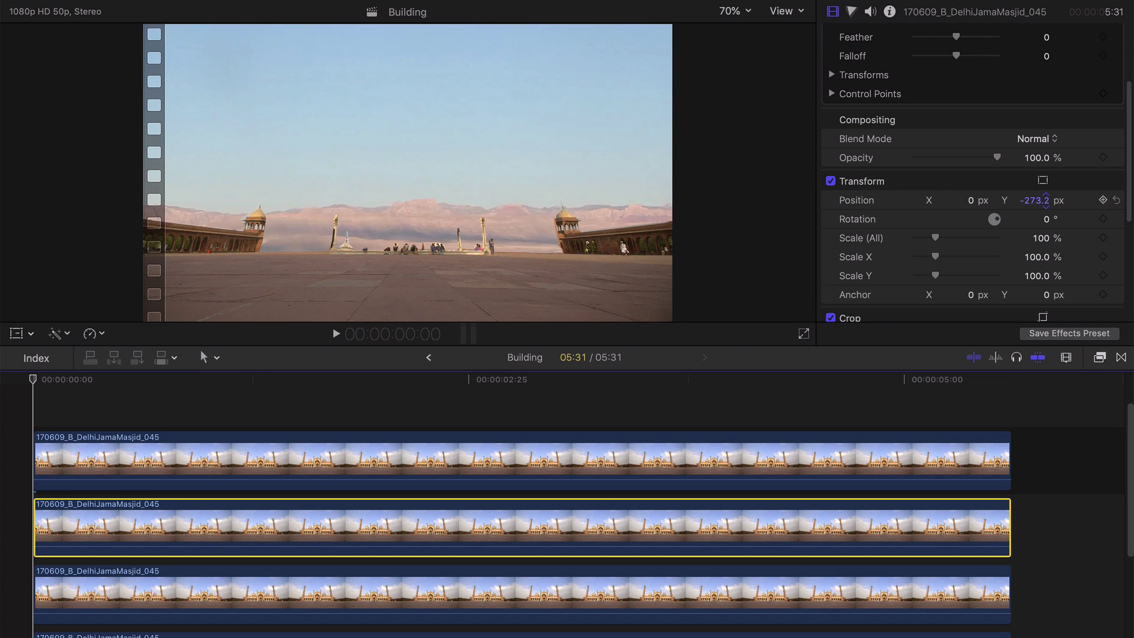
{"action": "left_click_drag", "start_coordinate": [1046, 201], "coordinate": [1046, 205]}
{"action": "left_click", "coordinate": [177, 475]}
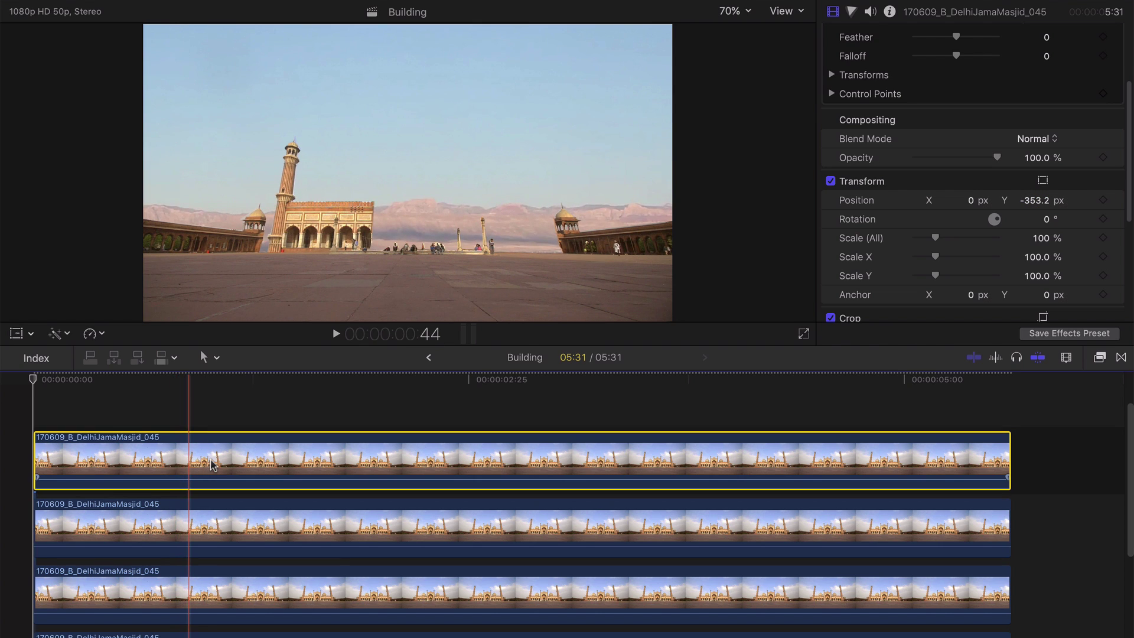
{"action": "key", "text": "v"}
{"action": "key", "text": "v"}
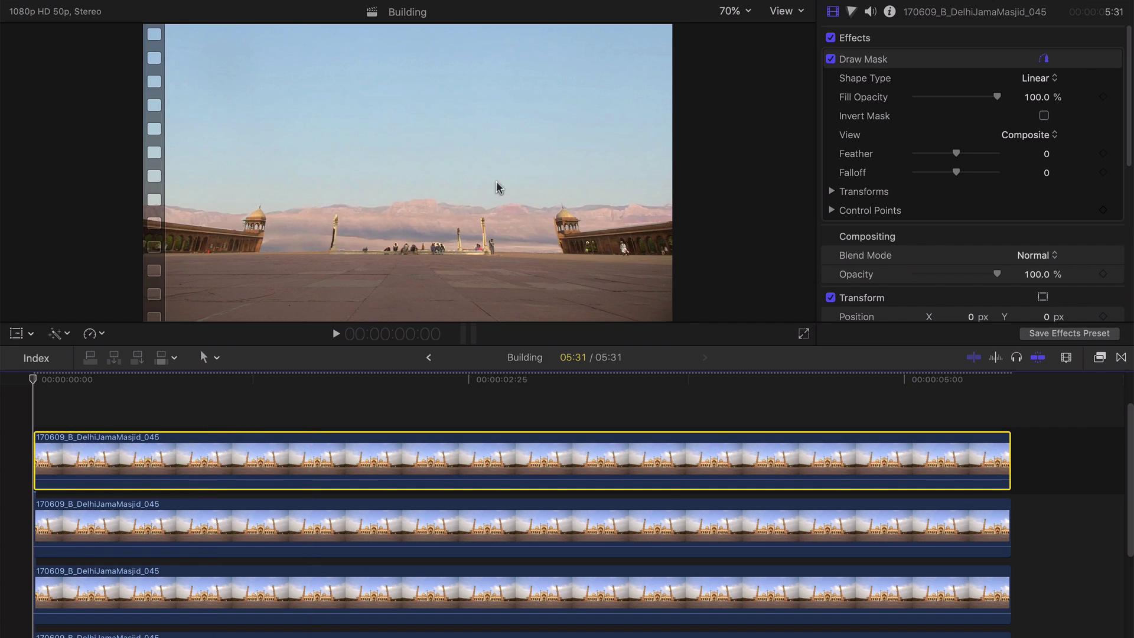
{"action": "key", "text": "v"}
{"action": "key", "text": "v"}
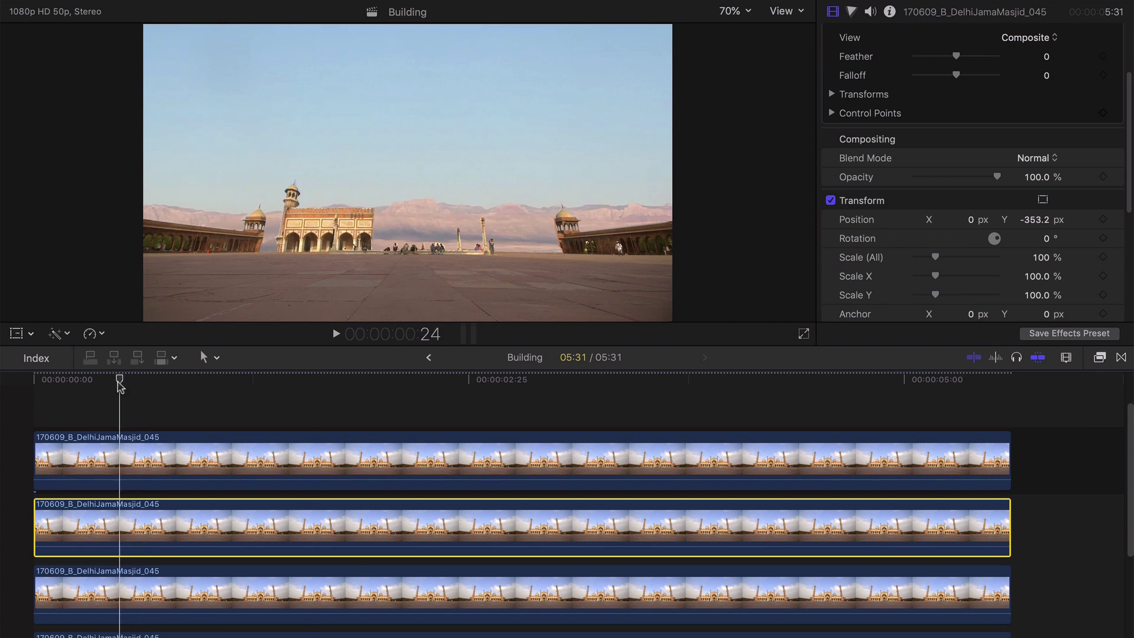
Step: Keyframe Position at frame 40, then set Y to 0 at 1:24 and check the rise
{"action": "left_click_drag", "start_coordinate": [119, 380], "coordinate": [173, 377]}
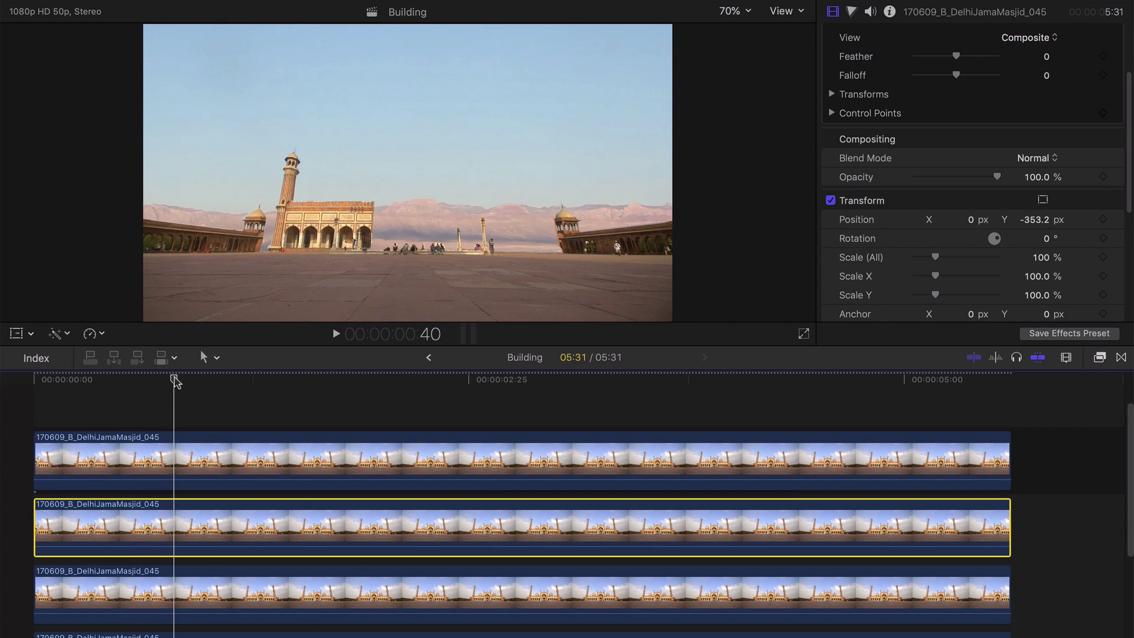
{"action": "left_click", "coordinate": [1102, 220]}
{"action": "left_click_drag", "start_coordinate": [173, 379], "coordinate": [295, 382]}
{"action": "left_click", "coordinate": [1035, 219]}
{"action": "key", "text": "Return"}
{"action": "left_click", "coordinate": [235, 378]}
{"action": "left_click_drag", "start_coordinate": [164, 397], "coordinate": [218, 388]}
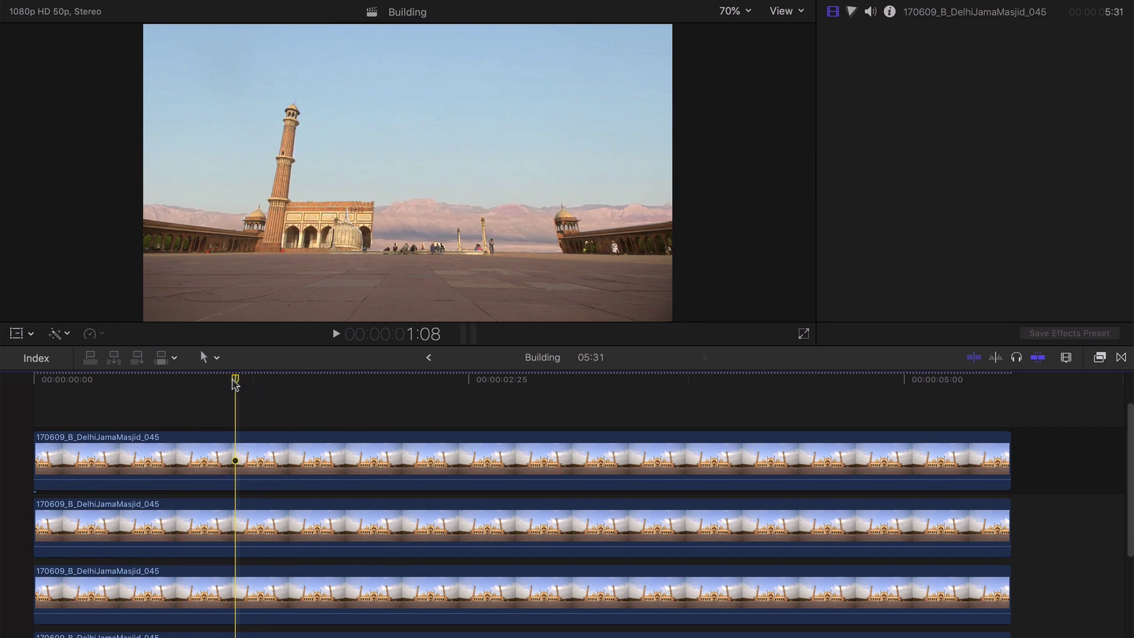
Step: Play the rising animation from frame 27, then park the playhead at 1:08
{"action": "left_click", "coordinate": [131, 378]}
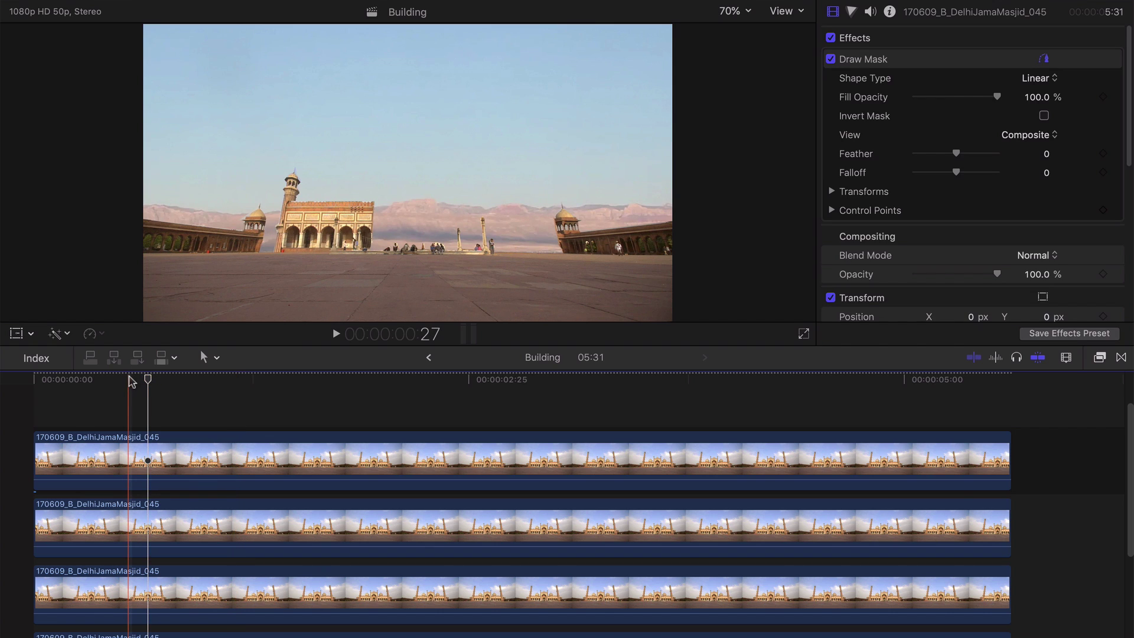
{"action": "key", "text": "space"}
{"action": "key", "text": "space"}
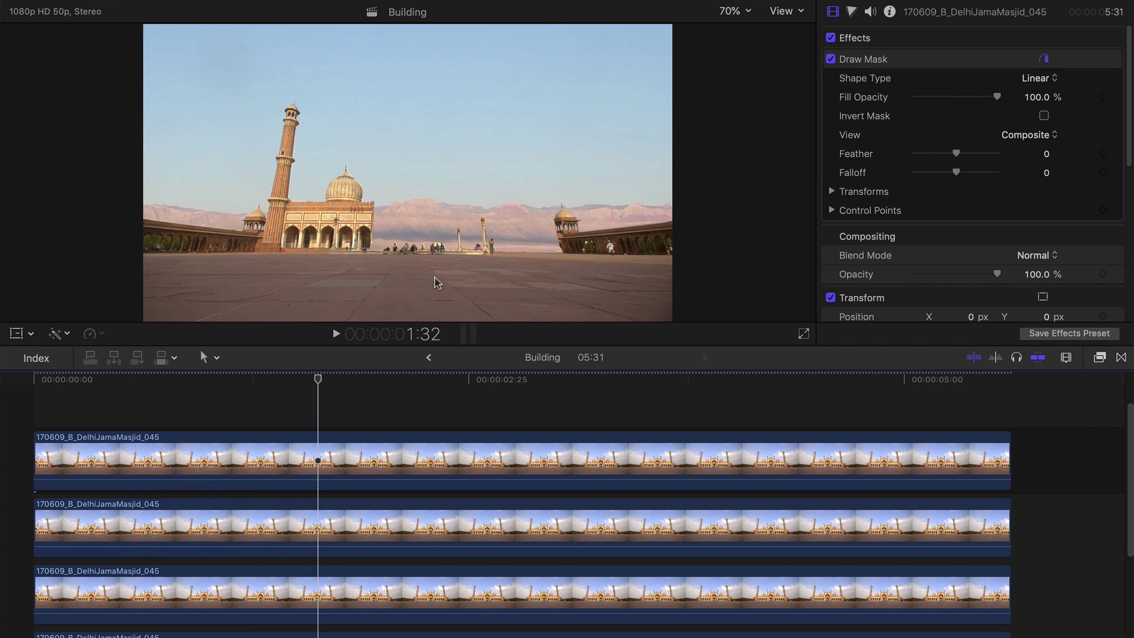
{"action": "left_click", "coordinate": [190, 380]}
{"action": "left_click", "coordinate": [236, 379]}
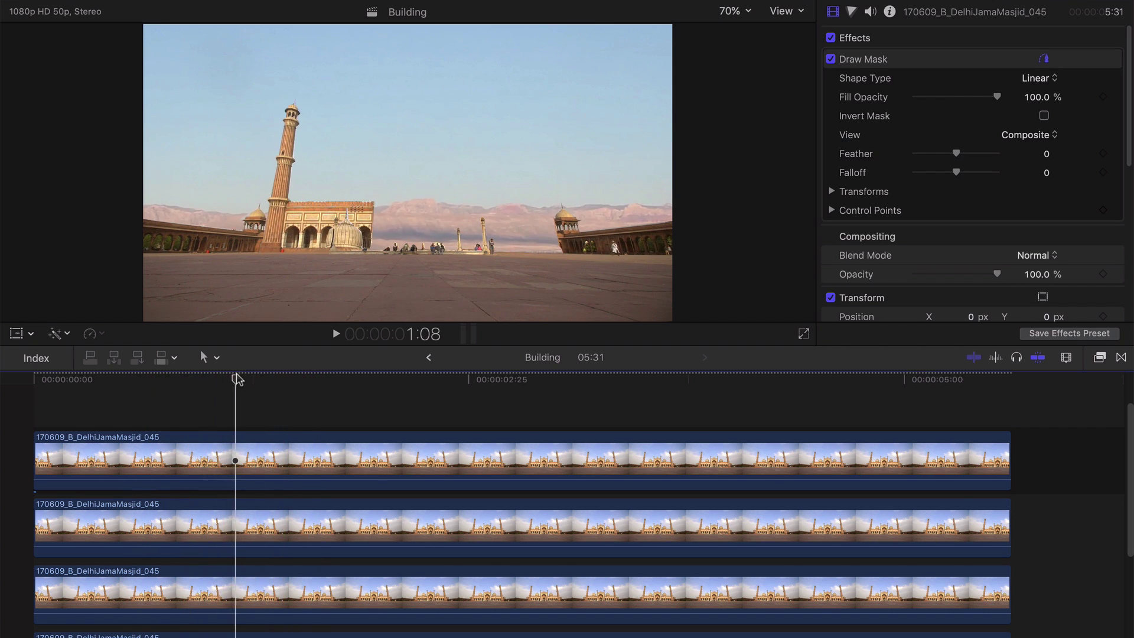
Step: Move the next animated mosque layer down one lane in the timeline stack
{"action": "scroll", "coordinate": [230, 413], "scroll_direction": "down", "scroll_amount": 2}
{"action": "left_click", "coordinate": [242, 462]}
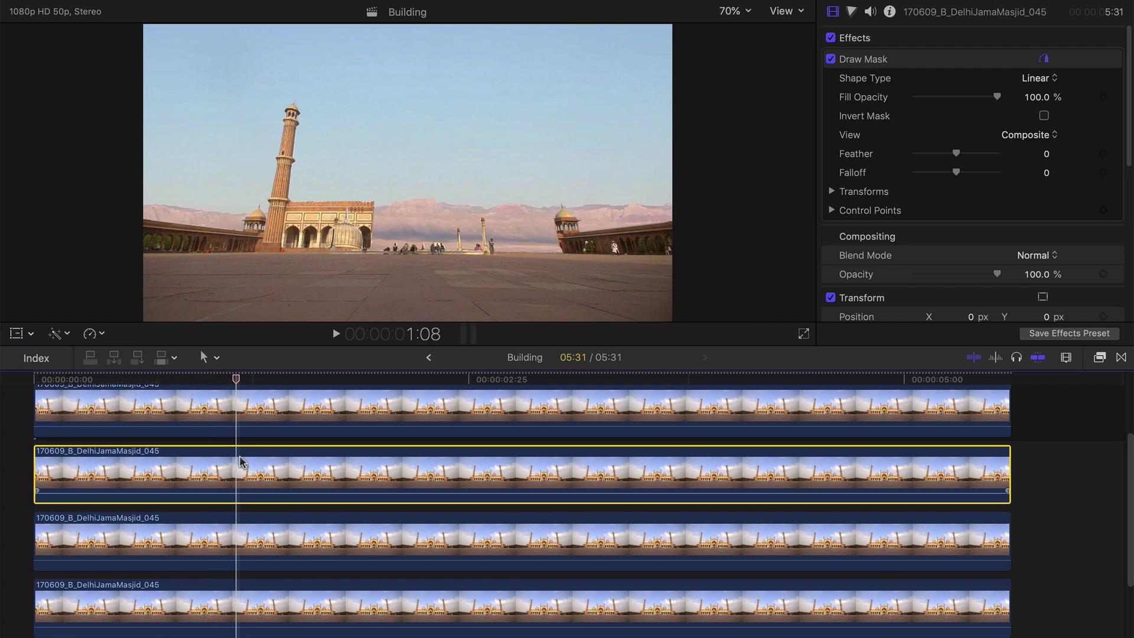
{"action": "scroll", "coordinate": [241, 461], "scroll_direction": "down", "scroll_amount": 1}
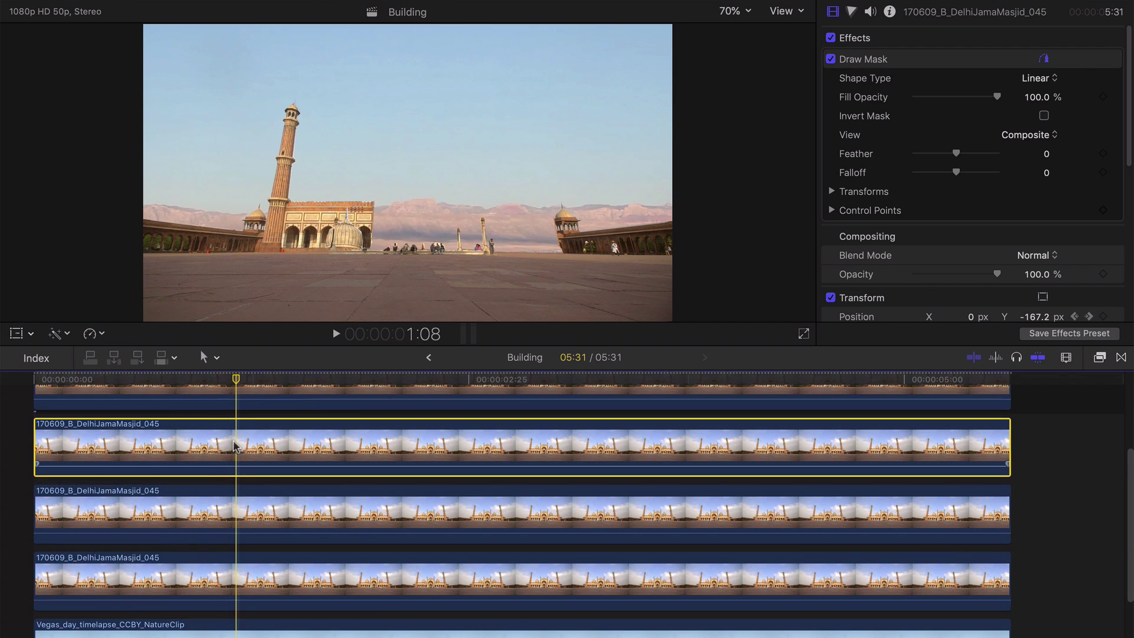
{"action": "left_click_drag", "start_coordinate": [239, 438], "coordinate": [243, 528]}
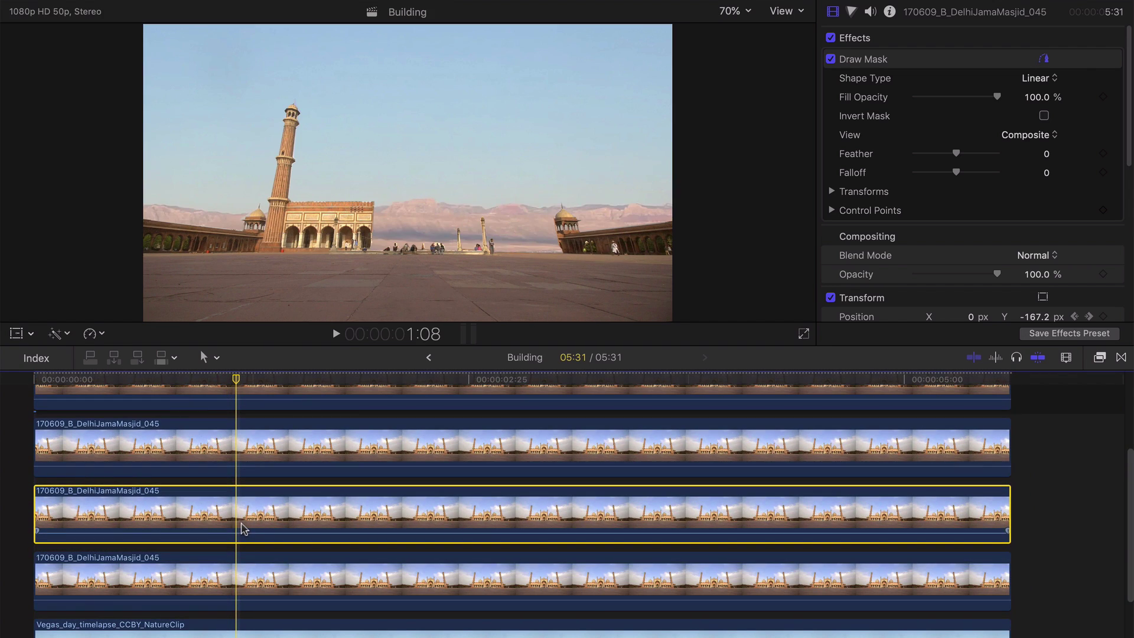
Step: Scrub from about 1:02 through 2:21 and back to review the rising dome and minaret
{"action": "left_click_drag", "start_coordinate": [237, 380], "coordinate": [415, 394]}
{"action": "key", "text": "super+Up"}
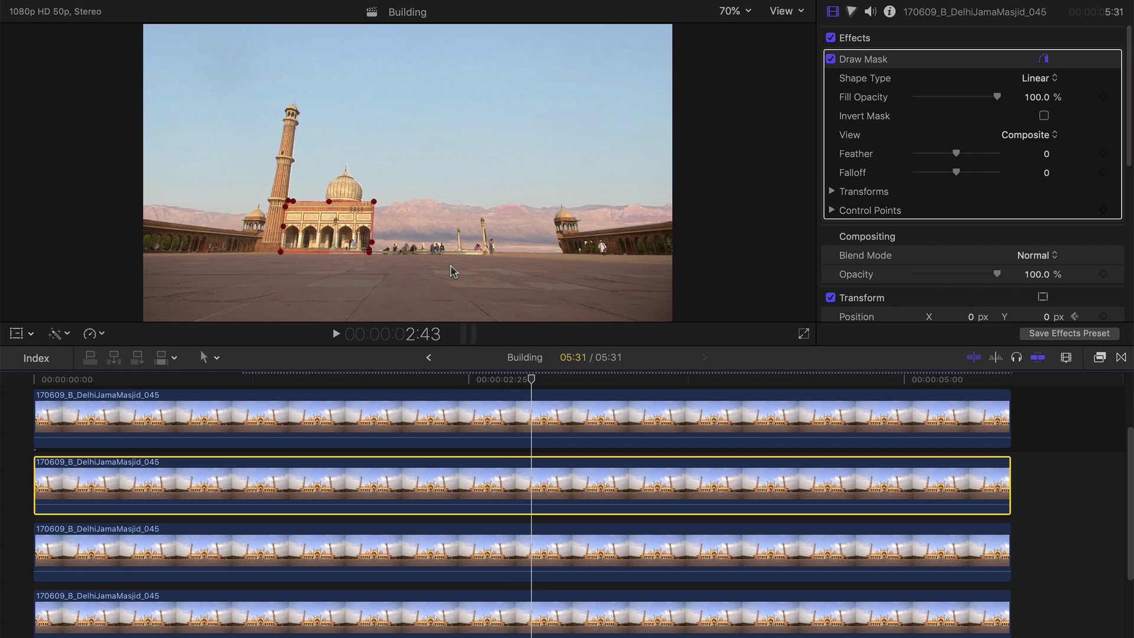
{"action": "left_click_drag", "start_coordinate": [85, 381], "coordinate": [486, 400]}
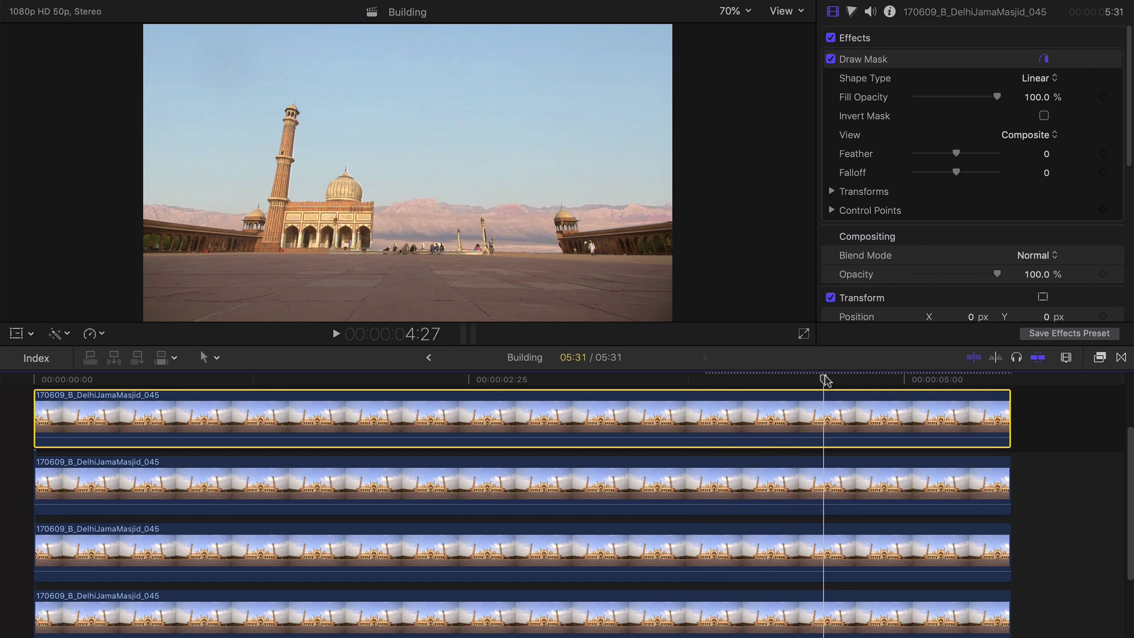
{"action": "mouse_move", "coordinate": [417, 383]}
{"action": "left_mouse_down"}
{"action": "mouse_move", "coordinate": [71, 383]}
{"action": "mouse_move", "coordinate": [419, 394]}
{"action": "left_mouse_up"}
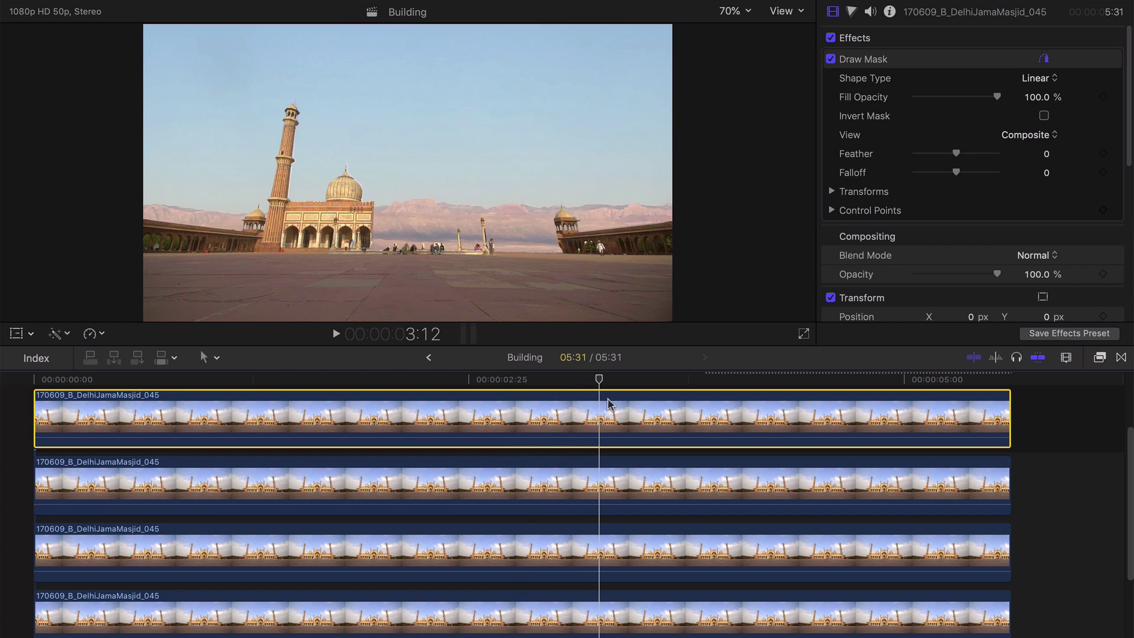
{"action": "left_click_drag", "start_coordinate": [791, 418], "coordinate": [435, 390]}
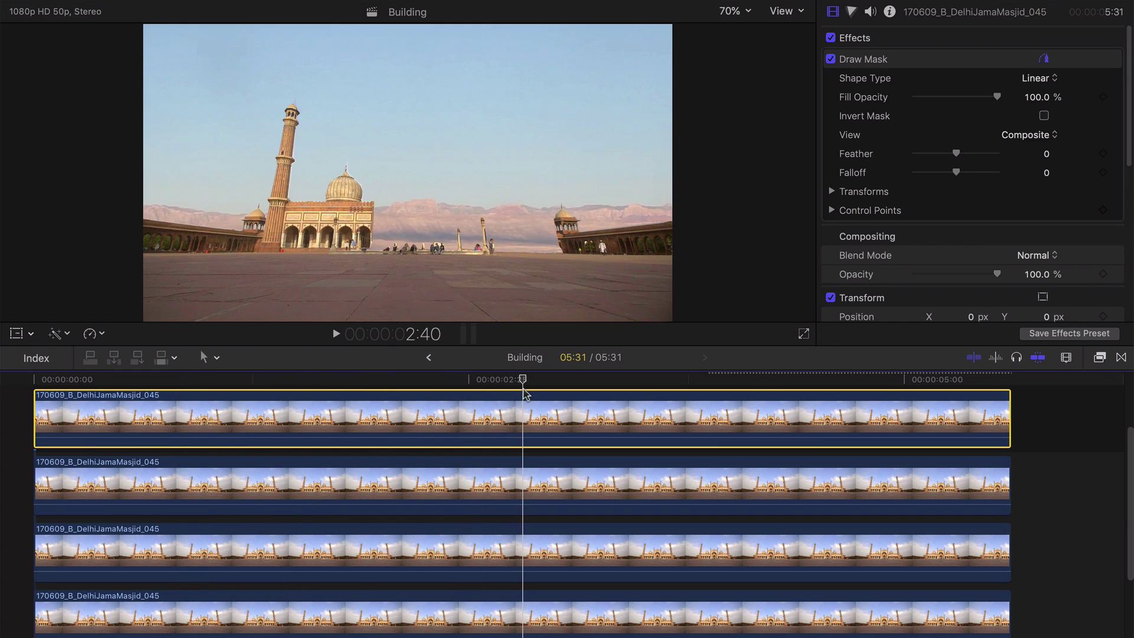
Step: Open the Final Cut Pro X Tutorial project from the library and select its building clip
{"action": "key", "text": "ctrl+super+1"}
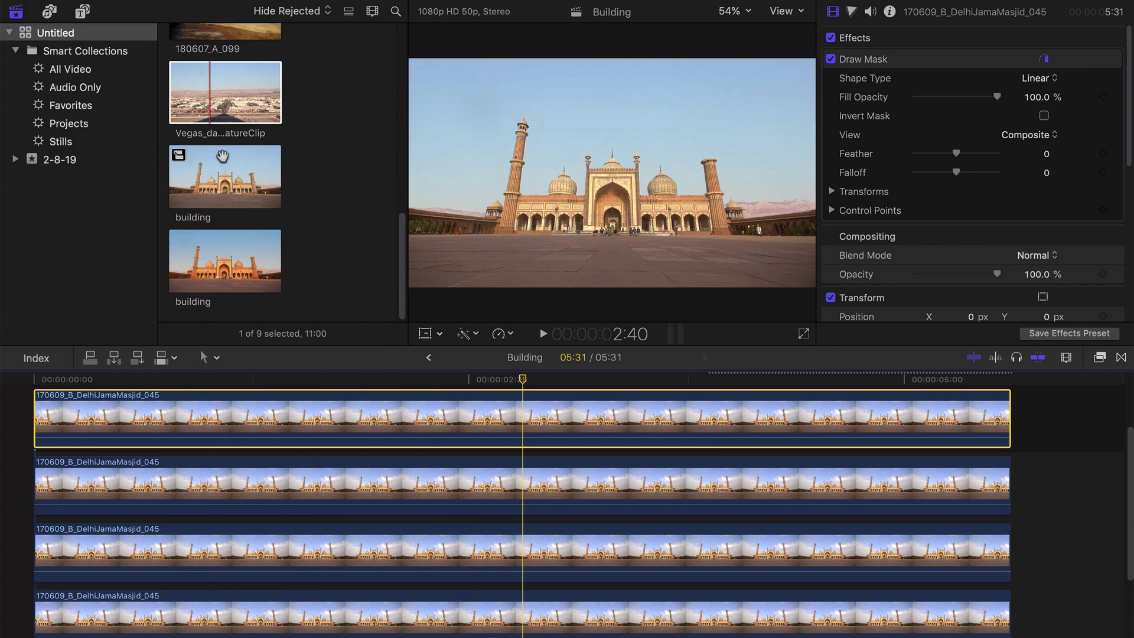
{"action": "scroll", "coordinate": [222, 161], "scroll_direction": "down", "scroll_amount": 5}
{"action": "scroll", "coordinate": [223, 164], "scroll_direction": "up", "scroll_amount": 5}
{"action": "scroll", "coordinate": [223, 164], "scroll_direction": "up", "scroll_amount": 2}
{"action": "double_click", "coordinate": [218, 107]}
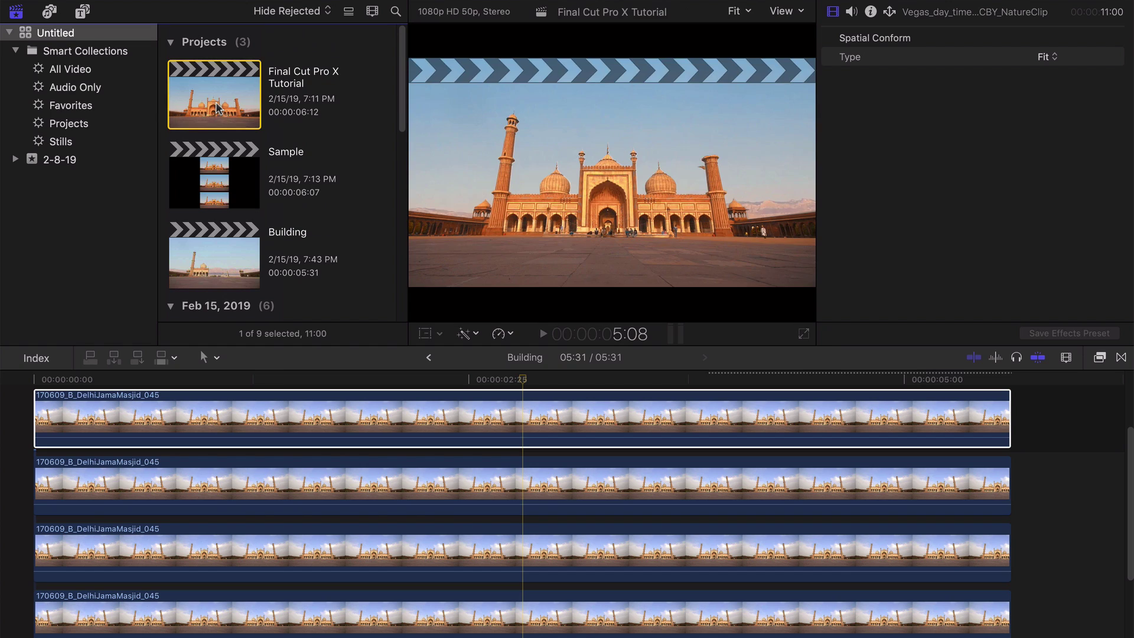
{"action": "left_click", "coordinate": [313, 527]}
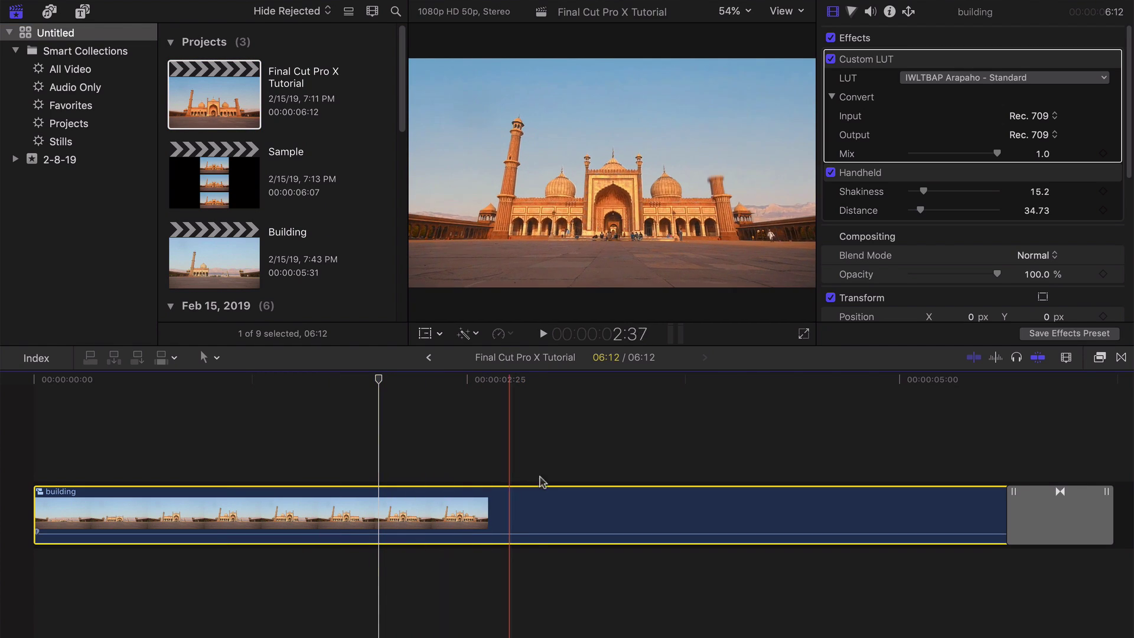
Step: Preview the Handheld effect under Effects > Stylize, then play the project from the start
{"action": "key", "text": "ctrl+super+1"}
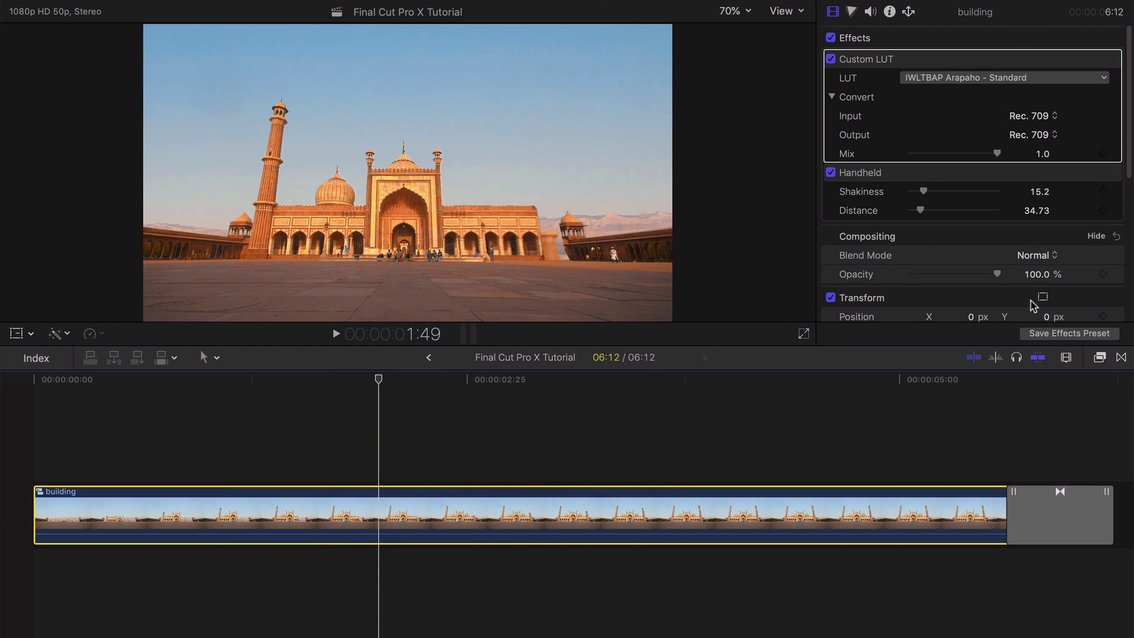
{"action": "left_click", "coordinate": [1099, 357]}
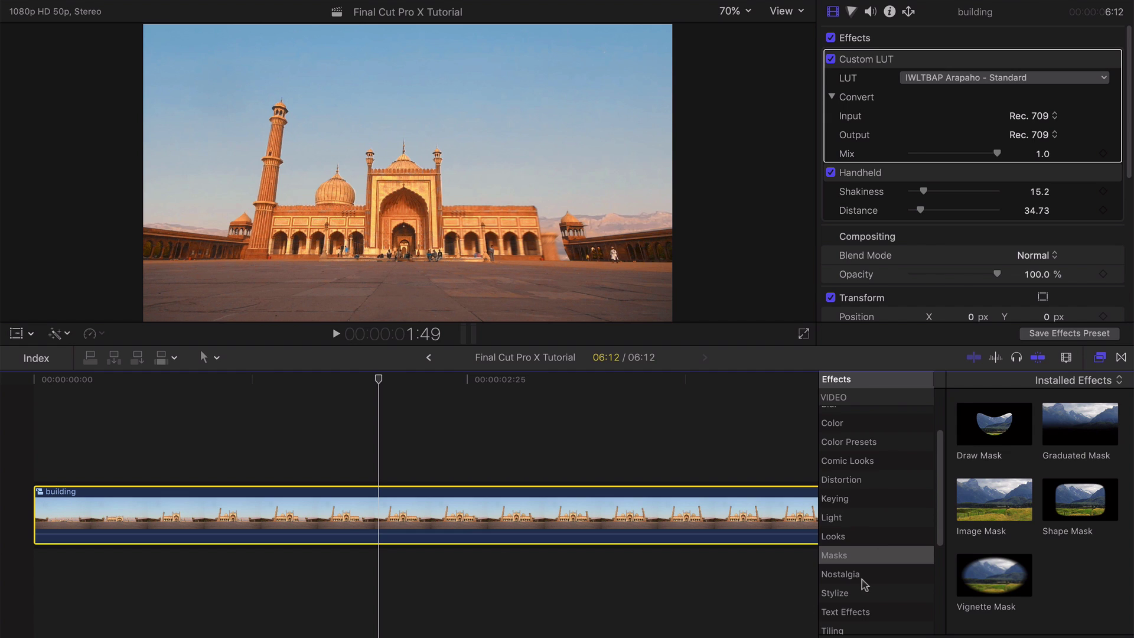
{"action": "scroll", "coordinate": [863, 585], "scroll_direction": "down", "scroll_amount": 5}
{"action": "left_click", "coordinate": [843, 418]}
{"action": "scroll", "coordinate": [1045, 522], "scroll_direction": "down", "scroll_amount": 10}
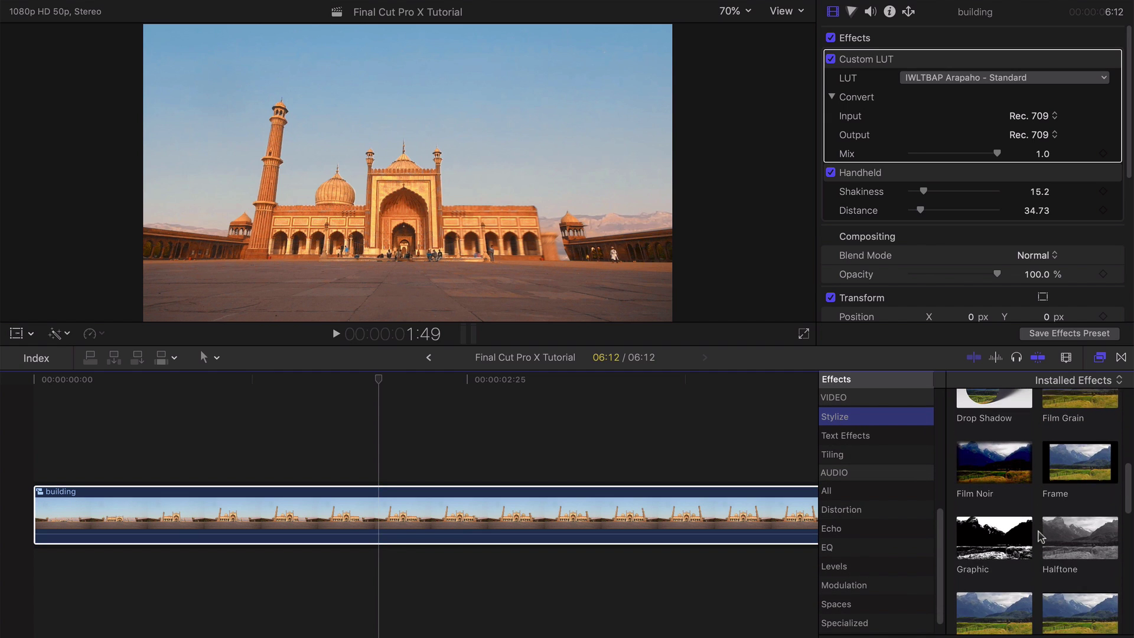
{"action": "scroll", "coordinate": [1040, 536], "scroll_direction": "down", "scroll_amount": 2}
{"action": "left_click", "coordinate": [966, 527]}
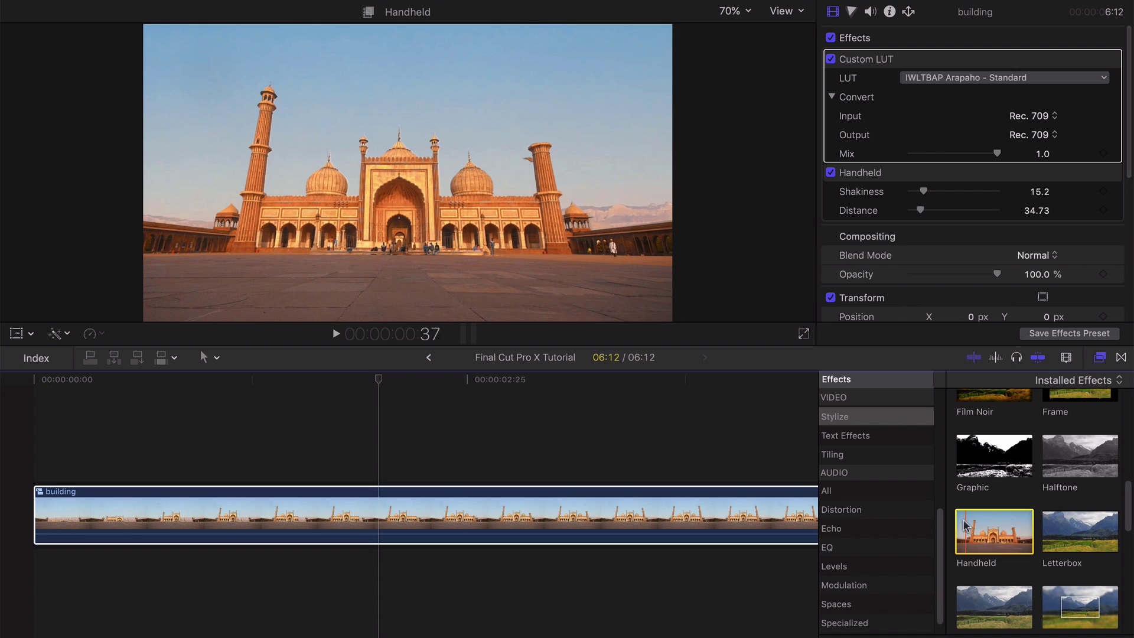
{"action": "left_click", "coordinate": [1099, 352]}
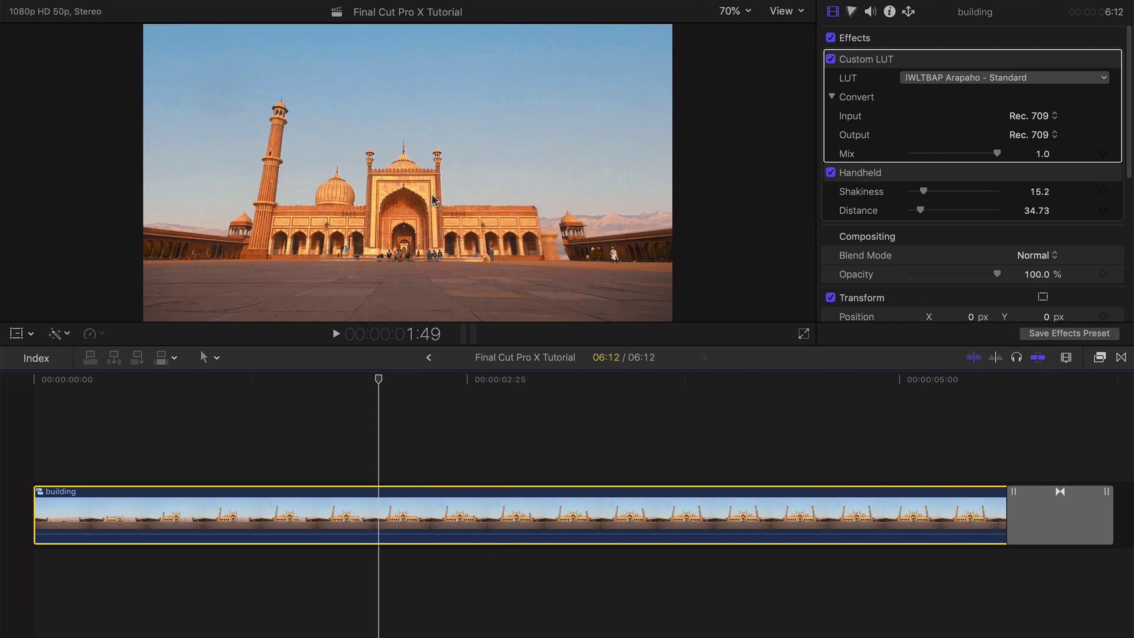
{"action": "key", "text": "space"}
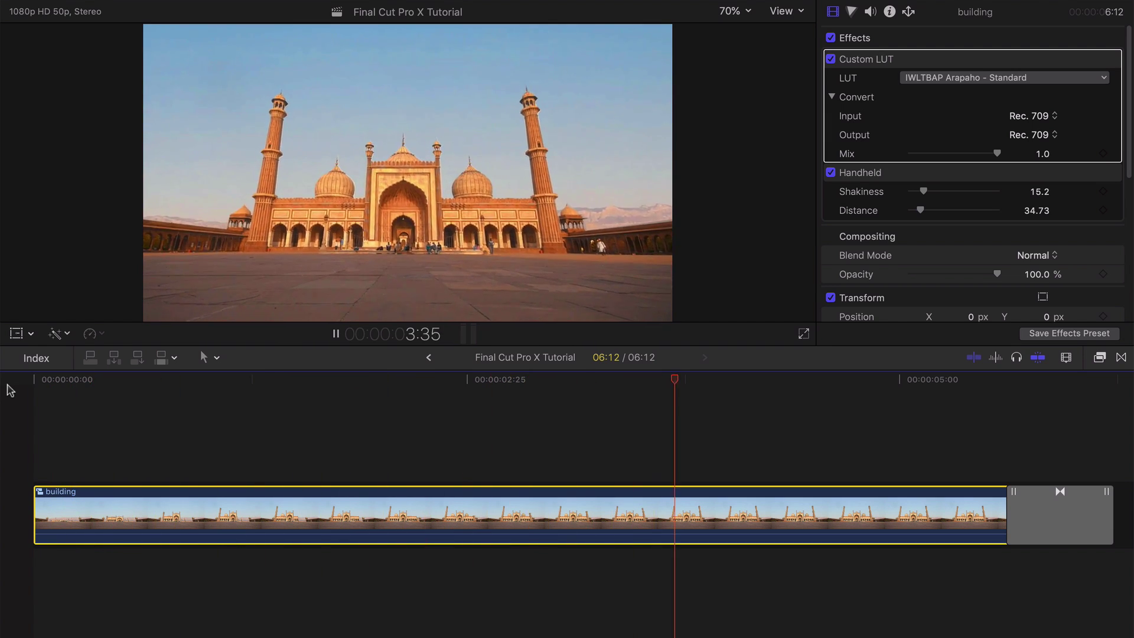
{"action": "key", "text": "space"}
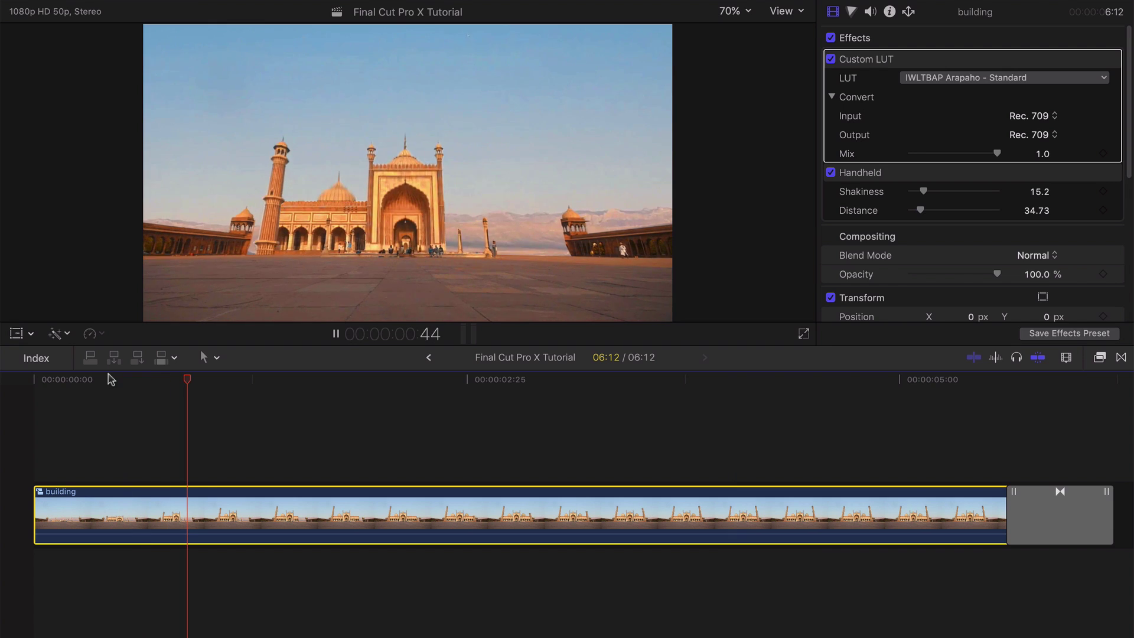
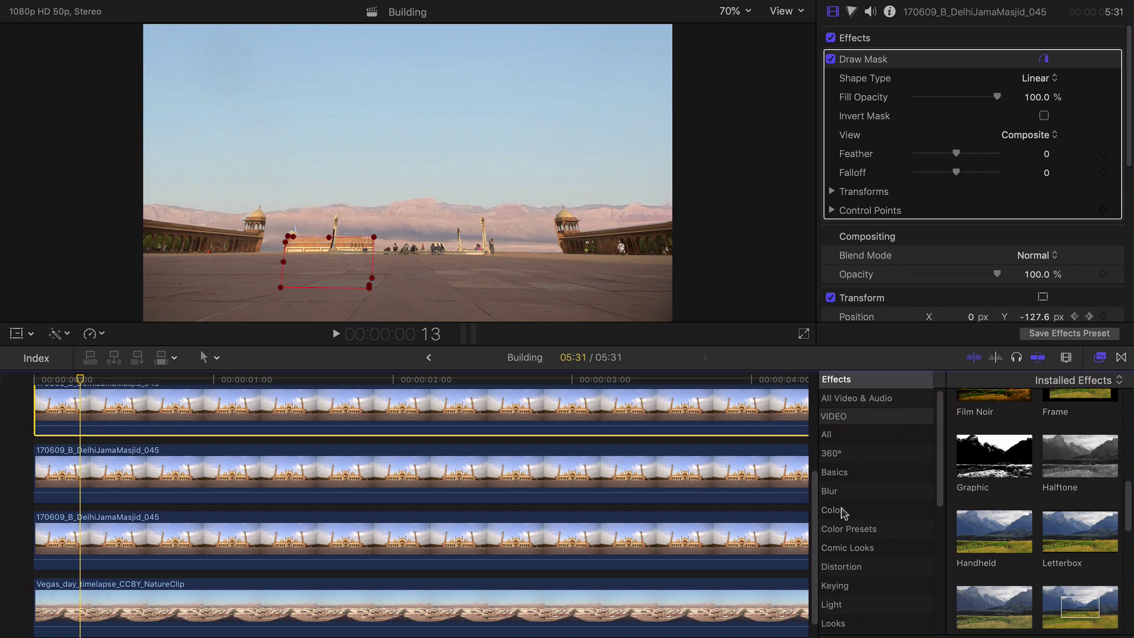
Step: Apply the Directional blur from the Blur effects to the mosque building clip
{"action": "left_click", "coordinate": [846, 493]}
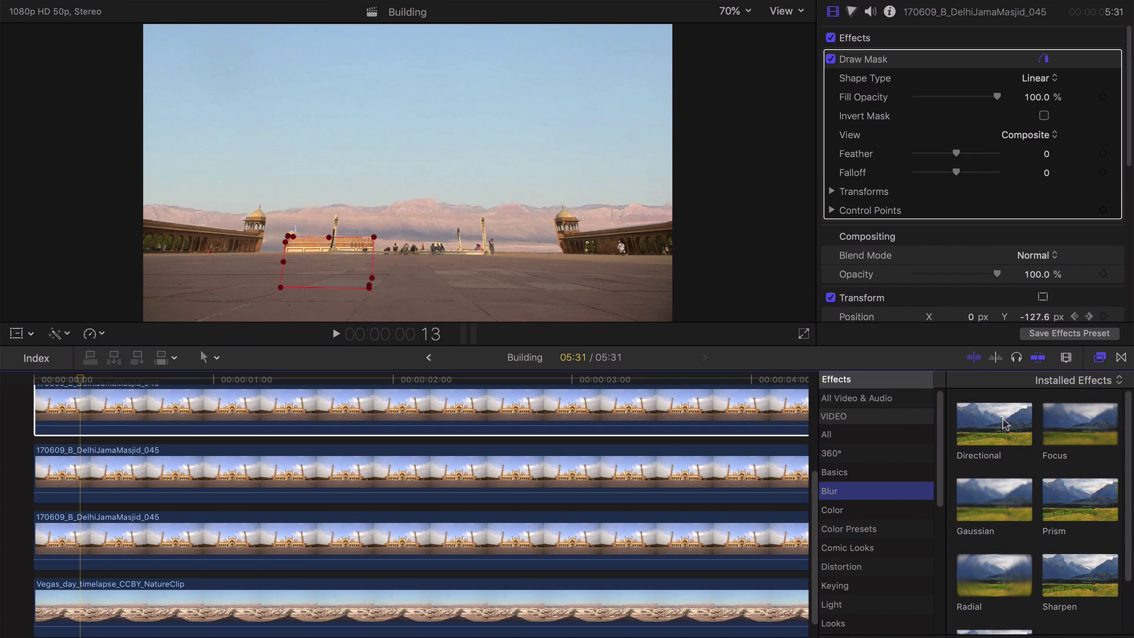
{"action": "left_click_drag", "start_coordinate": [1002, 423], "coordinate": [203, 415]}
{"action": "scroll", "coordinate": [203, 411], "scroll_direction": "up", "scroll_amount": 5}
{"action": "left_click_drag", "start_coordinate": [81, 378], "coordinate": [144, 380]}
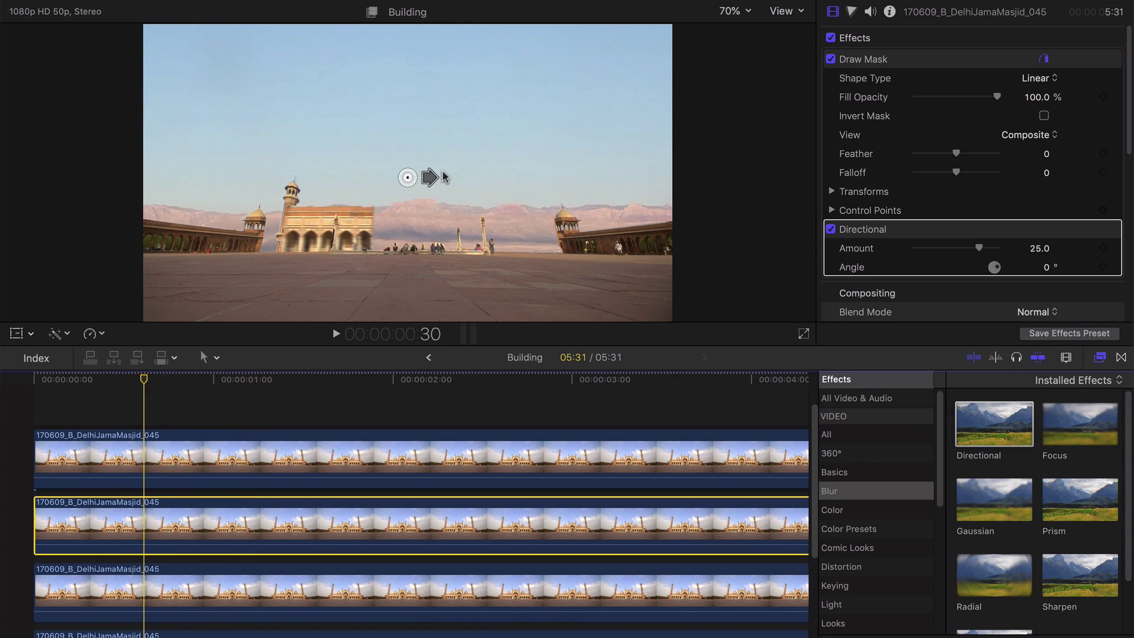
{"action": "left_click", "coordinate": [1101, 357]}
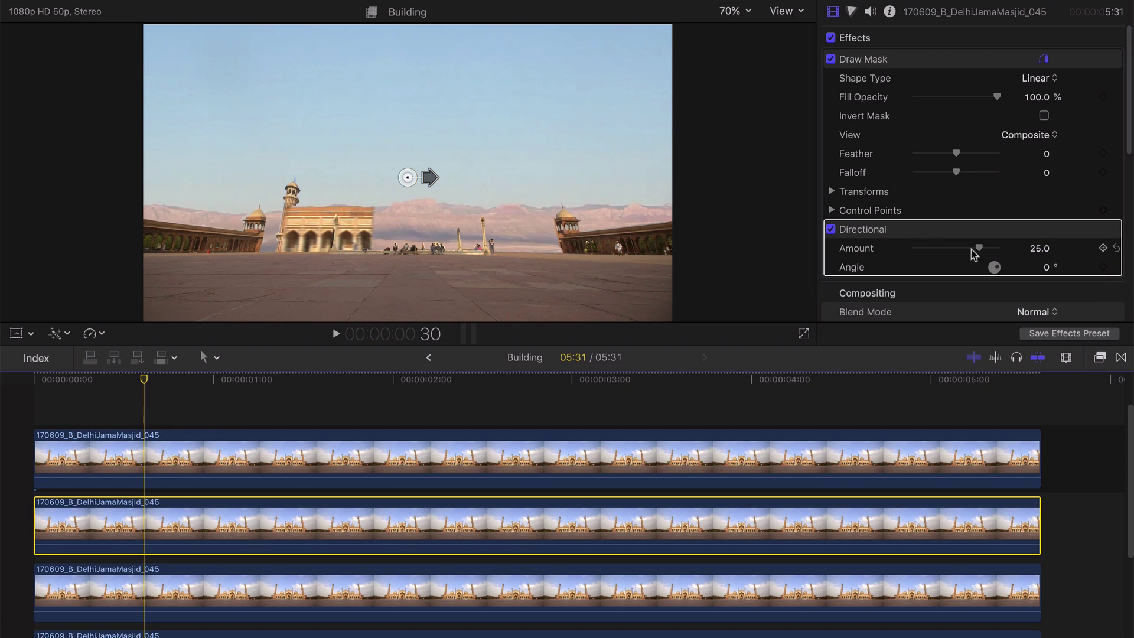
Step: Set the Directional blur Angle to 90° and Amount to 40
{"action": "left_click", "coordinate": [1044, 267]}
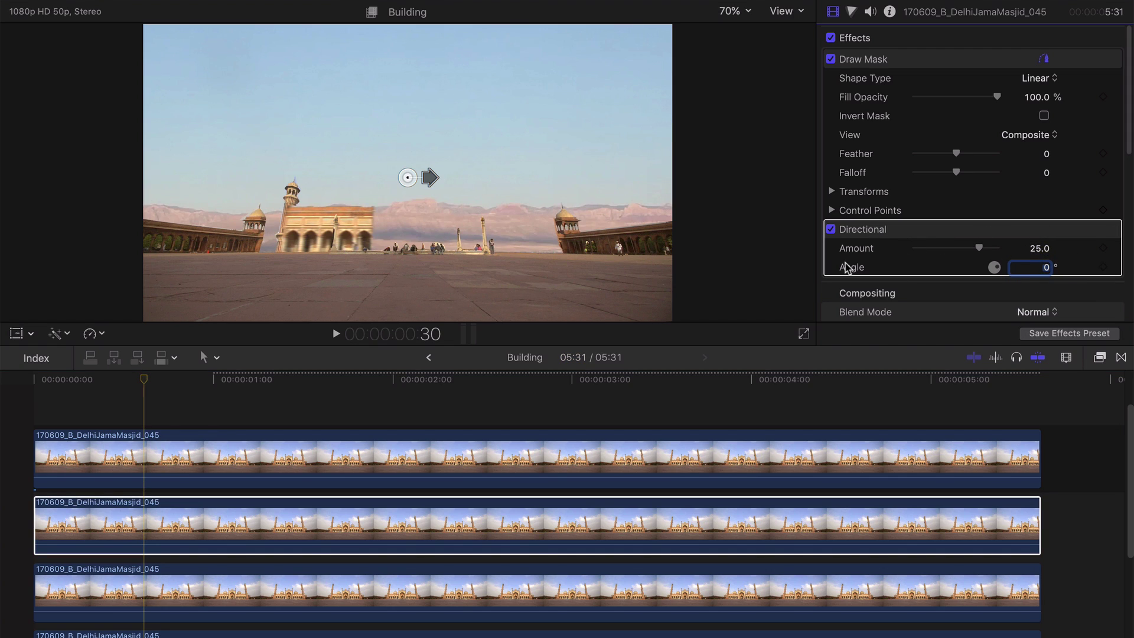
{"action": "left_click_drag", "start_coordinate": [144, 379], "coordinate": [174, 378]}
{"action": "left_click", "coordinate": [1045, 267]}
{"action": "type", "text": "90"}
{"action": "key", "text": "Return"}
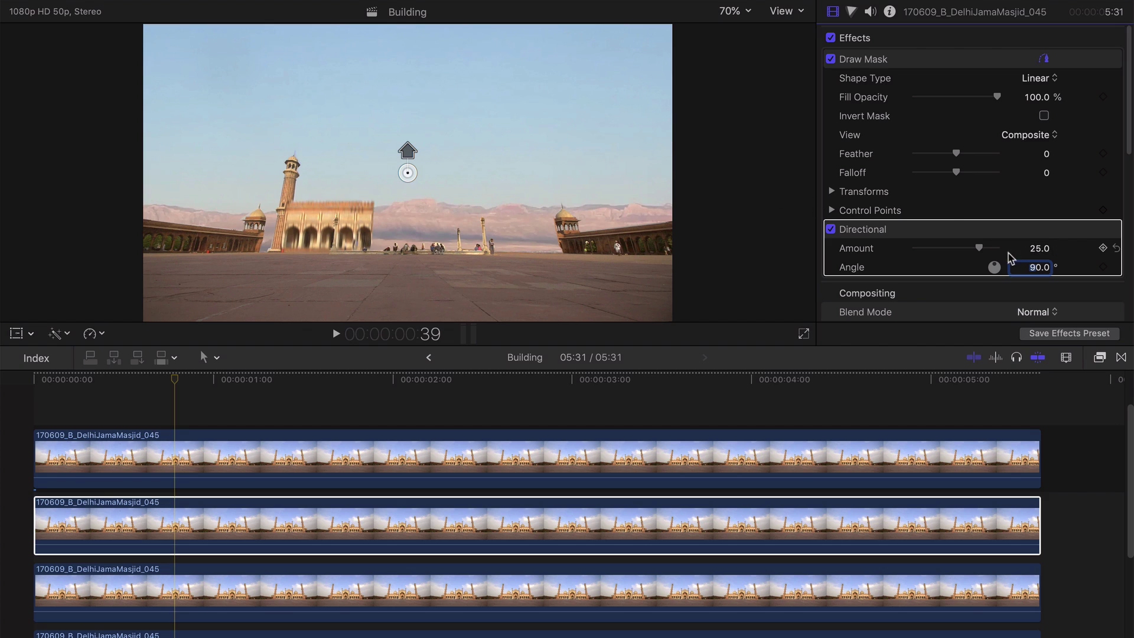
{"action": "left_click_drag", "start_coordinate": [978, 248], "coordinate": [1030, 251]}
{"action": "left_click", "coordinate": [1044, 249]}
{"action": "type", "text": "40"}
{"action": "key", "text": "Return"}
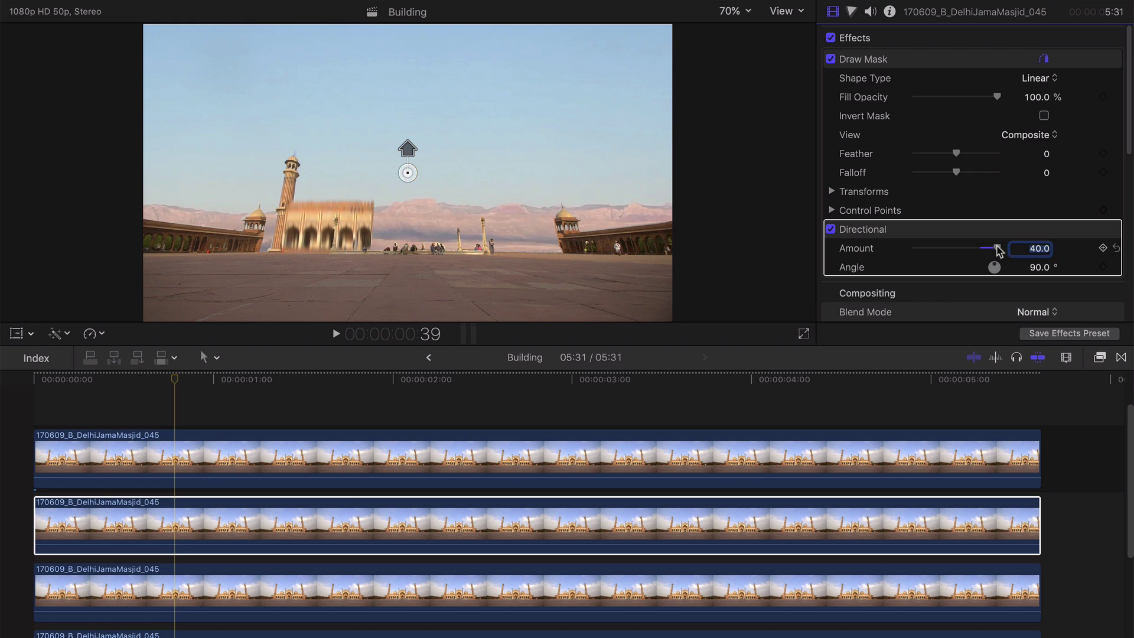
Step: Add blur Amount keyframes at 40 on the clip's first frame and a few frames in
{"action": "left_click", "coordinate": [177, 379]}
{"action": "left_click_drag", "start_coordinate": [179, 384], "coordinate": [35, 391]}
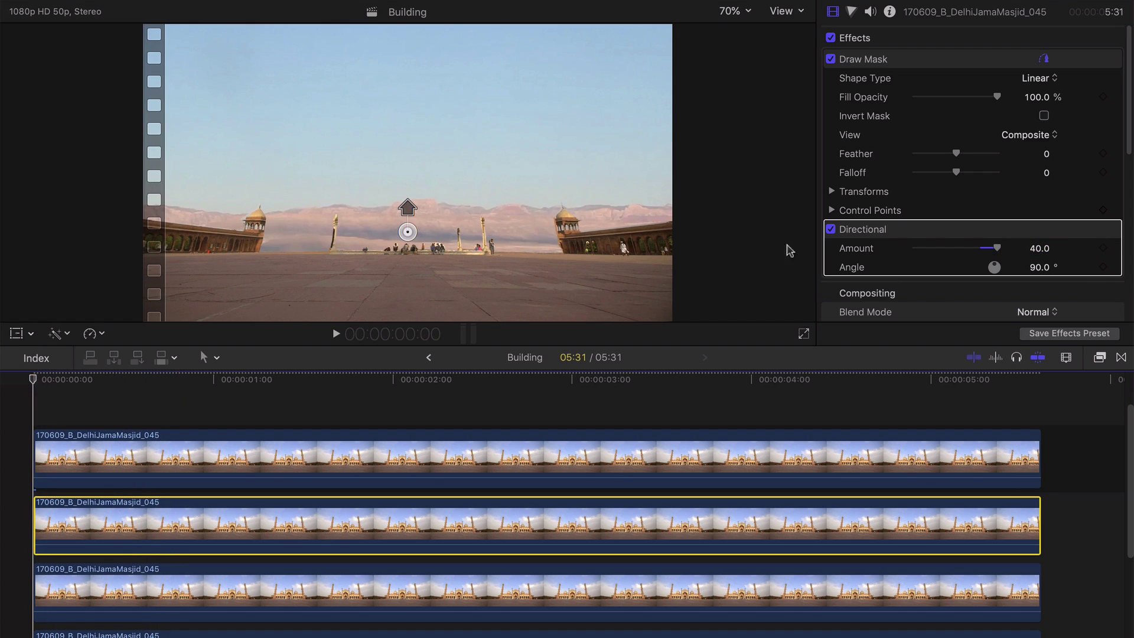
{"action": "left_click", "coordinate": [1102, 248]}
{"action": "left_click_drag", "start_coordinate": [34, 380], "coordinate": [133, 383]}
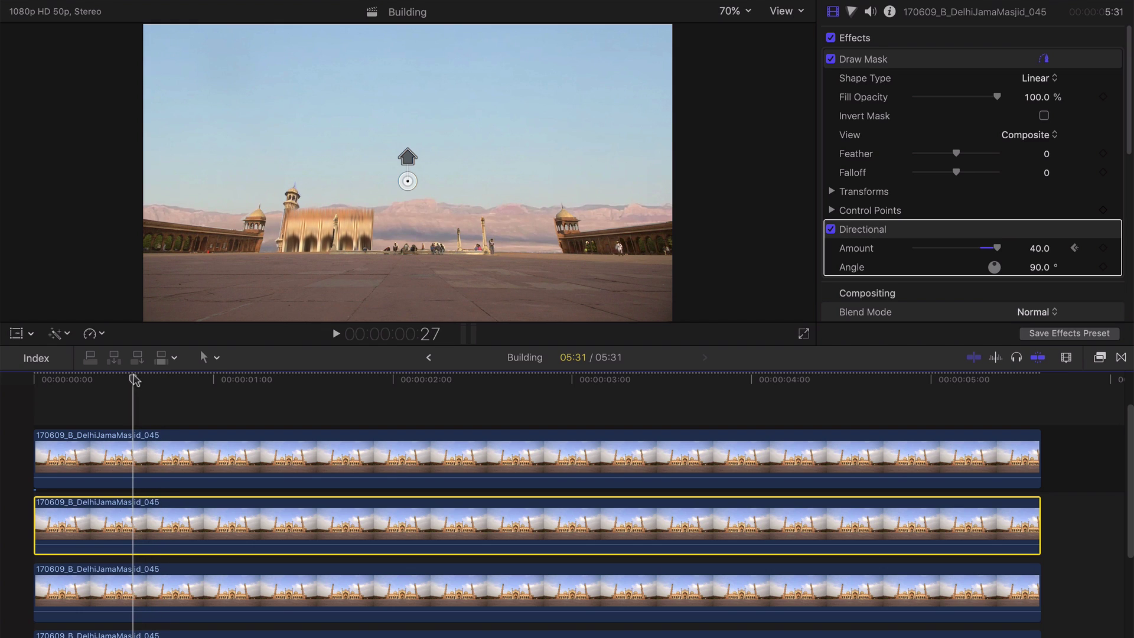
{"action": "left_click", "coordinate": [1103, 248]}
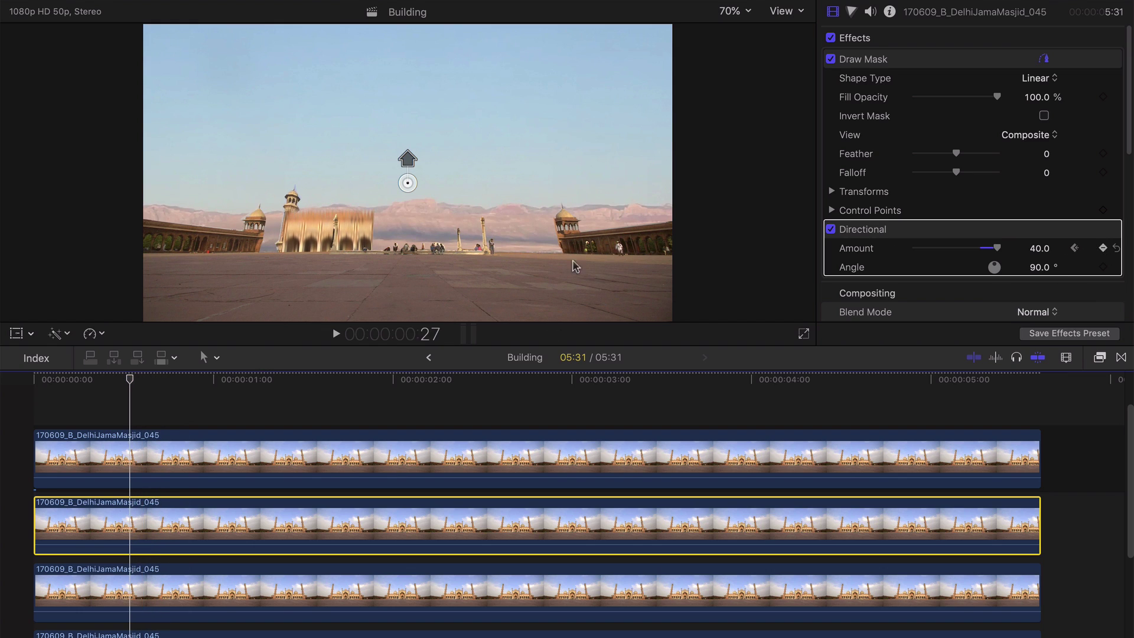
Step: Set the blur Amount to 0 around frame 35, then return to the clip start
{"action": "left_click_drag", "start_coordinate": [131, 382], "coordinate": [160, 383]}
{"action": "left_click", "coordinate": [1040, 249]}
{"action": "type", "text": "0"}
{"action": "key", "text": "Return"}
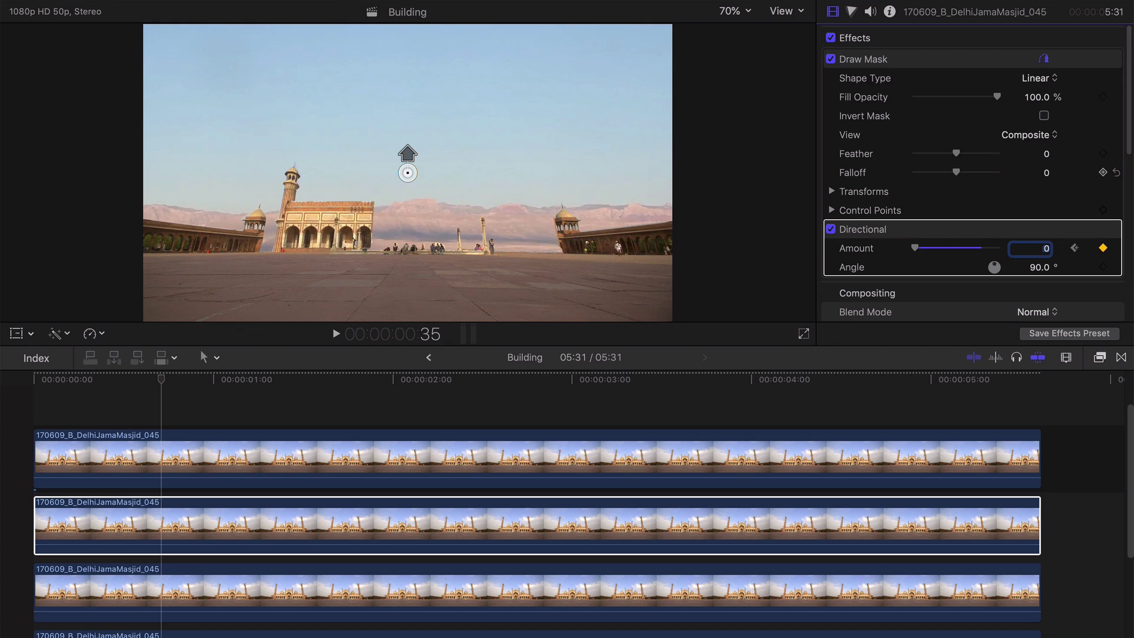
{"action": "left_click", "coordinate": [162, 379]}
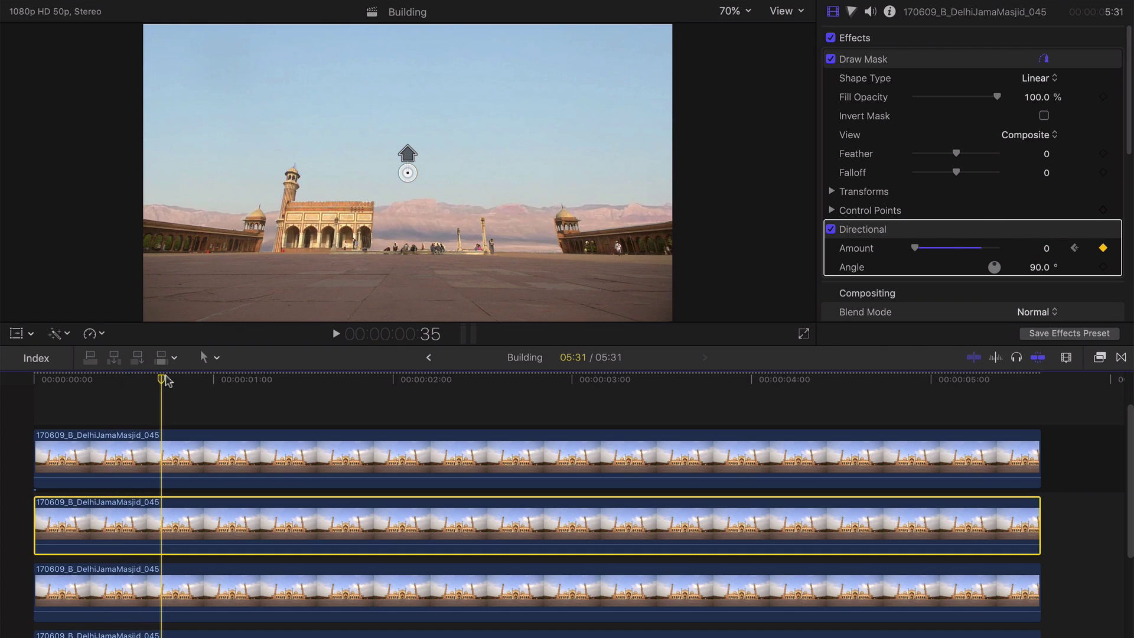
{"action": "left_click", "coordinate": [169, 379]}
{"action": "left_click_drag", "start_coordinate": [170, 381], "coordinate": [32, 380]}
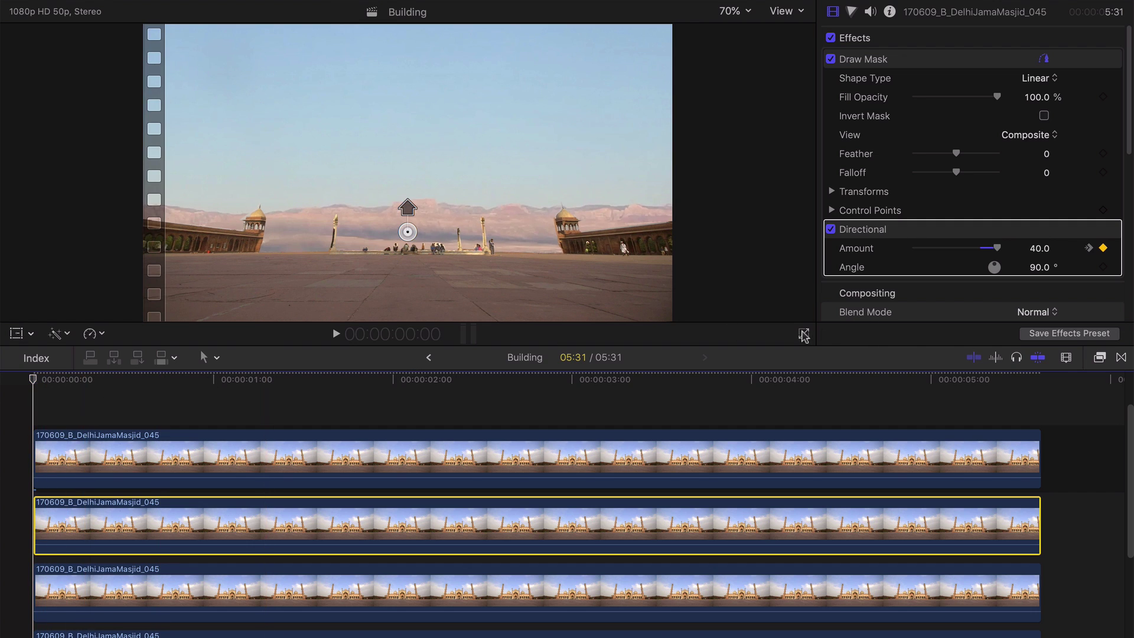
{"action": "key", "text": "super+shift+f"}
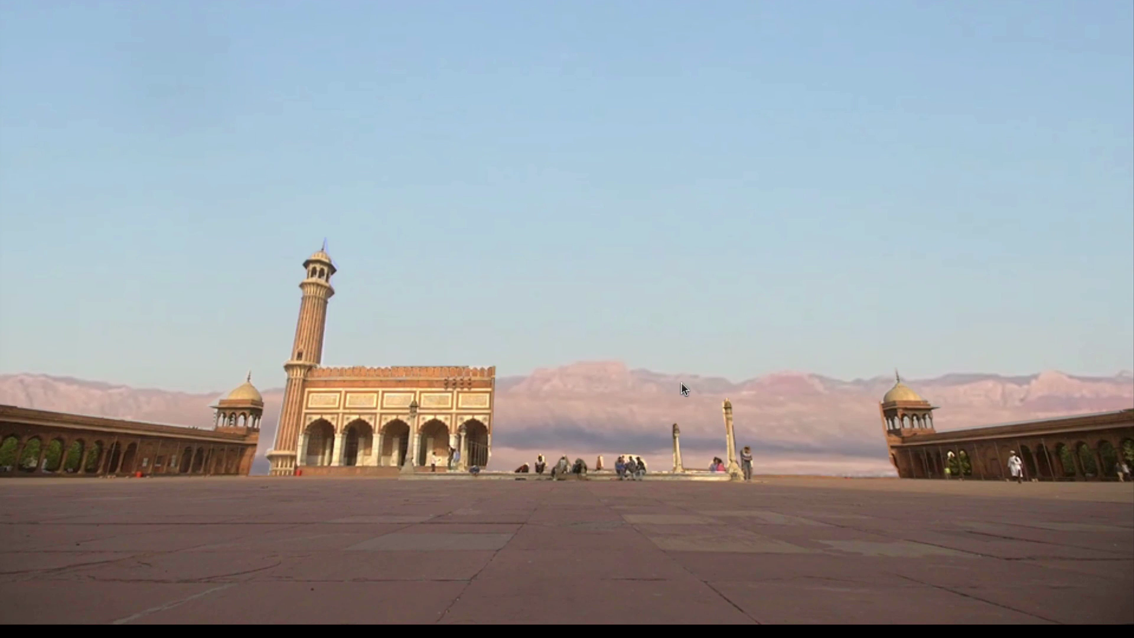
{"action": "key", "text": "space"}
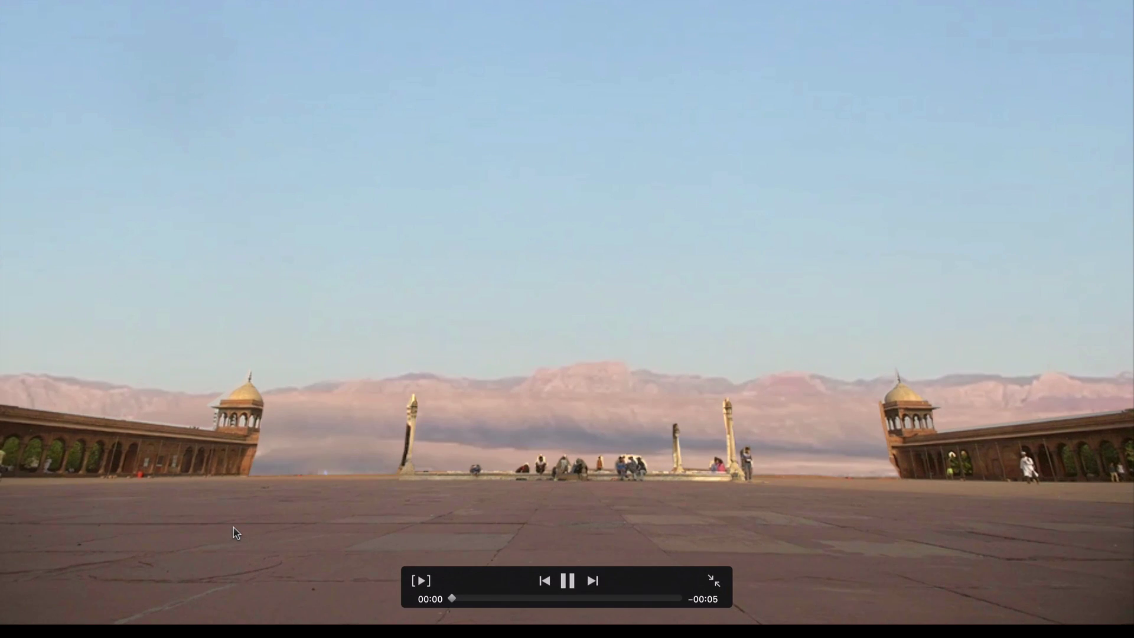
{"action": "key", "text": "space"}
{"action": "key", "text": "Up"}
{"action": "left_click_drag", "start_coordinate": [476, 600], "coordinate": [446, 596]}
{"action": "key", "text": "space"}
{"action": "key", "text": "space"}
{"action": "key", "text": "space"}
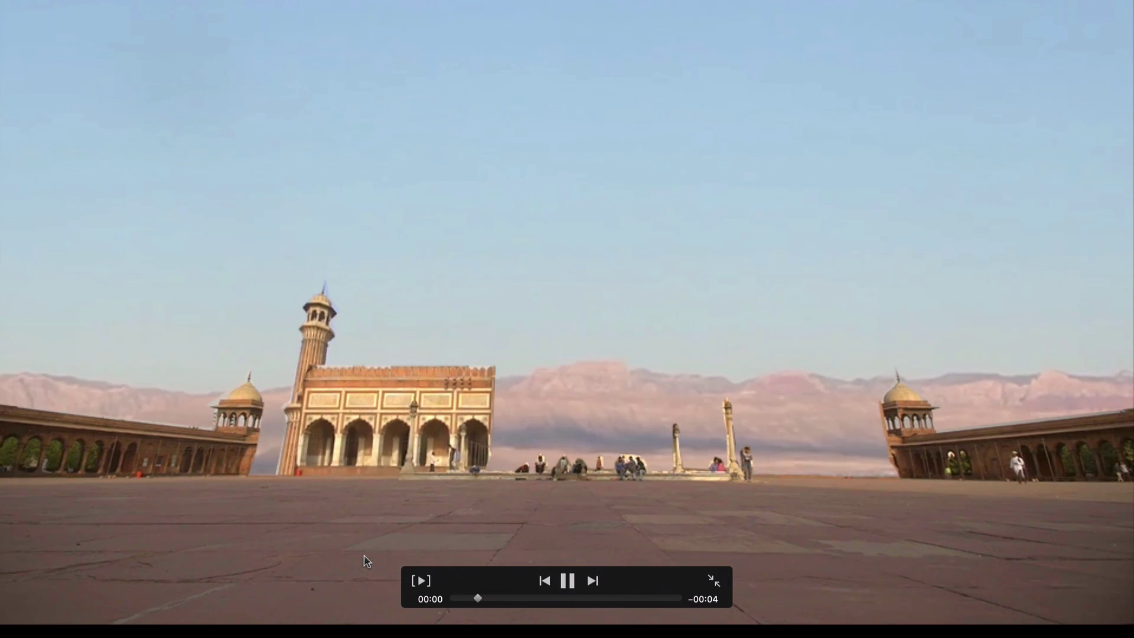
{"action": "key", "text": "Escape"}
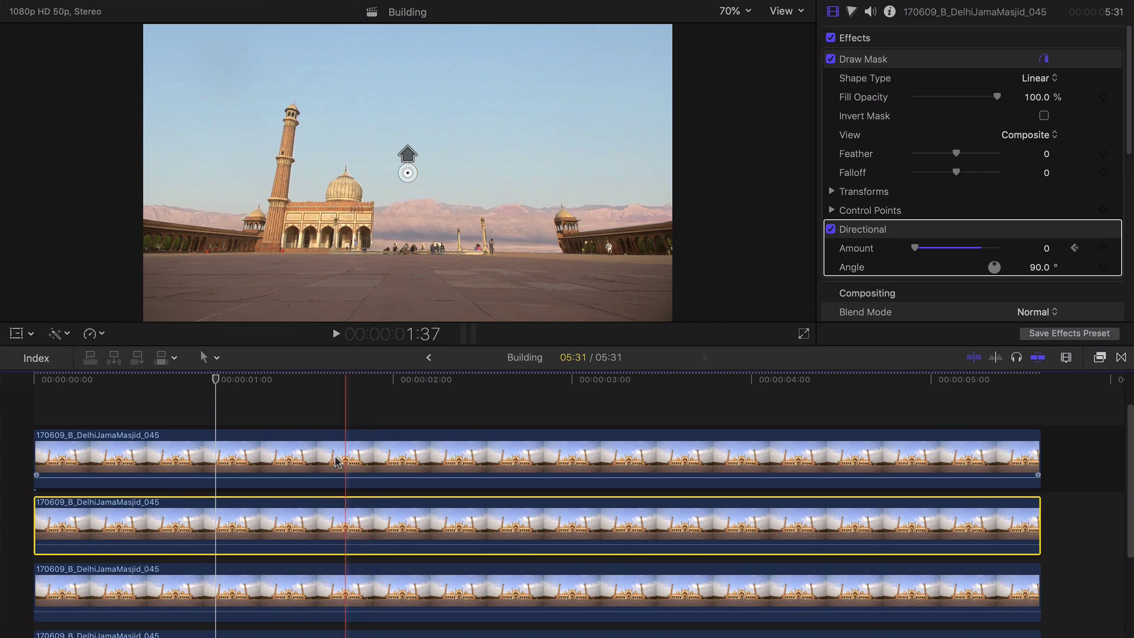
Step: Delete the Directional blur from the top mosque clip and park the playhead near 2:27
{"action": "left_click", "coordinate": [299, 455]}
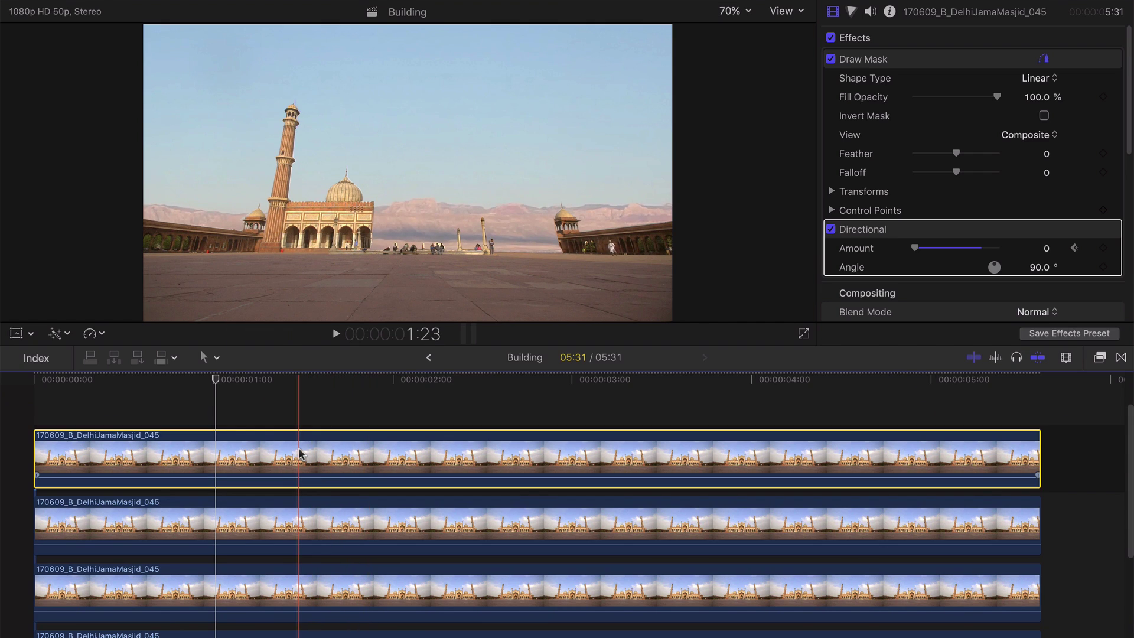
{"action": "key", "text": "Delete"}
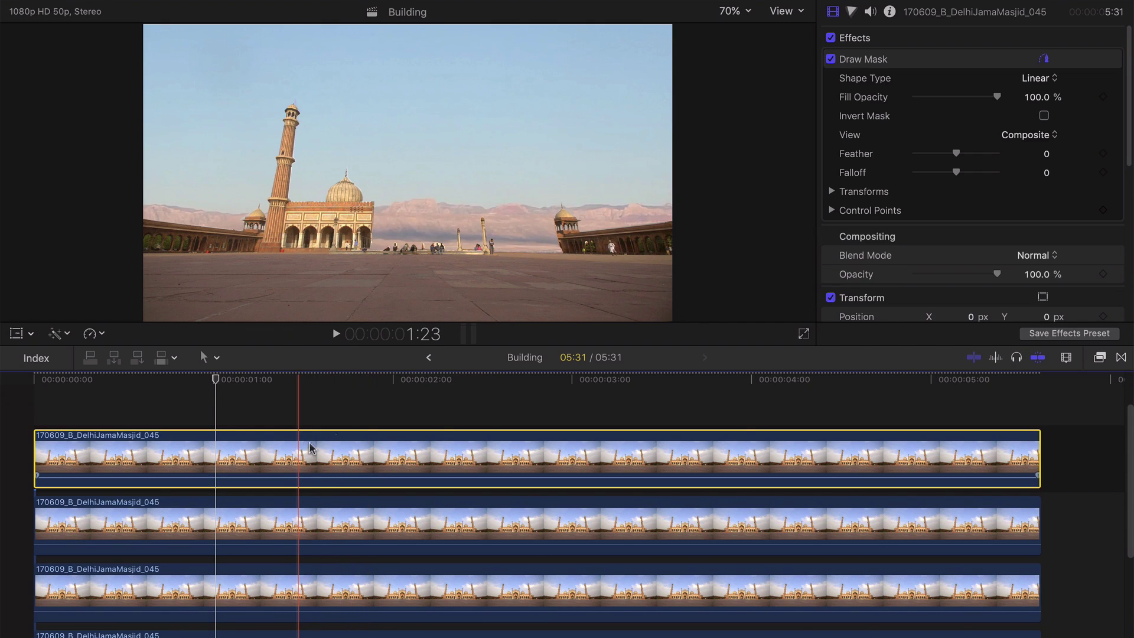
{"action": "left_click", "coordinate": [491, 378]}
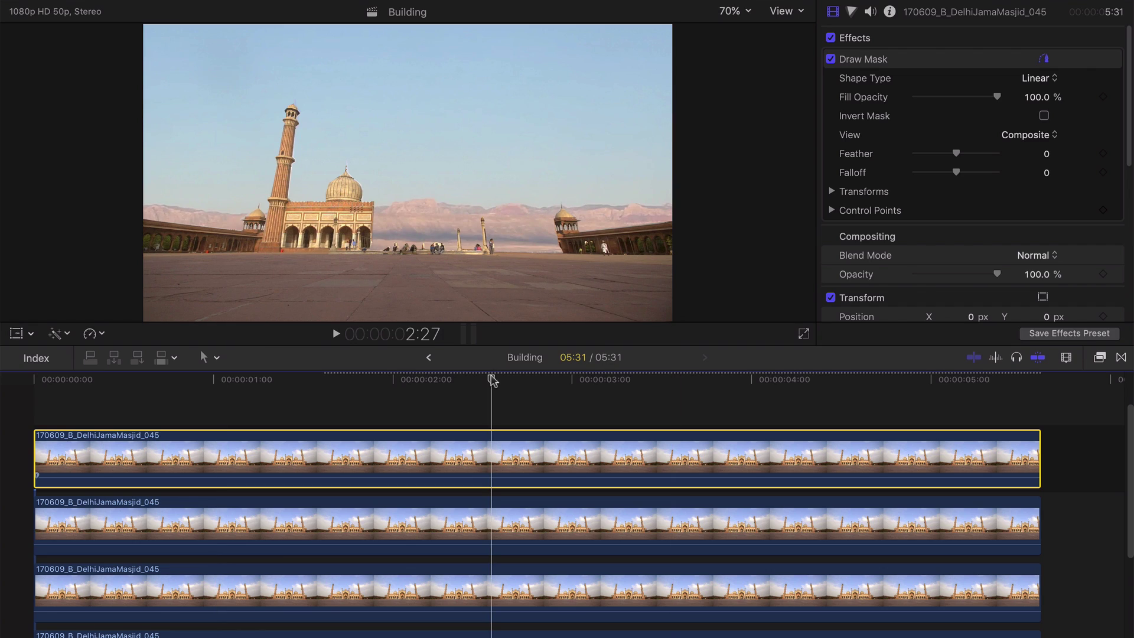